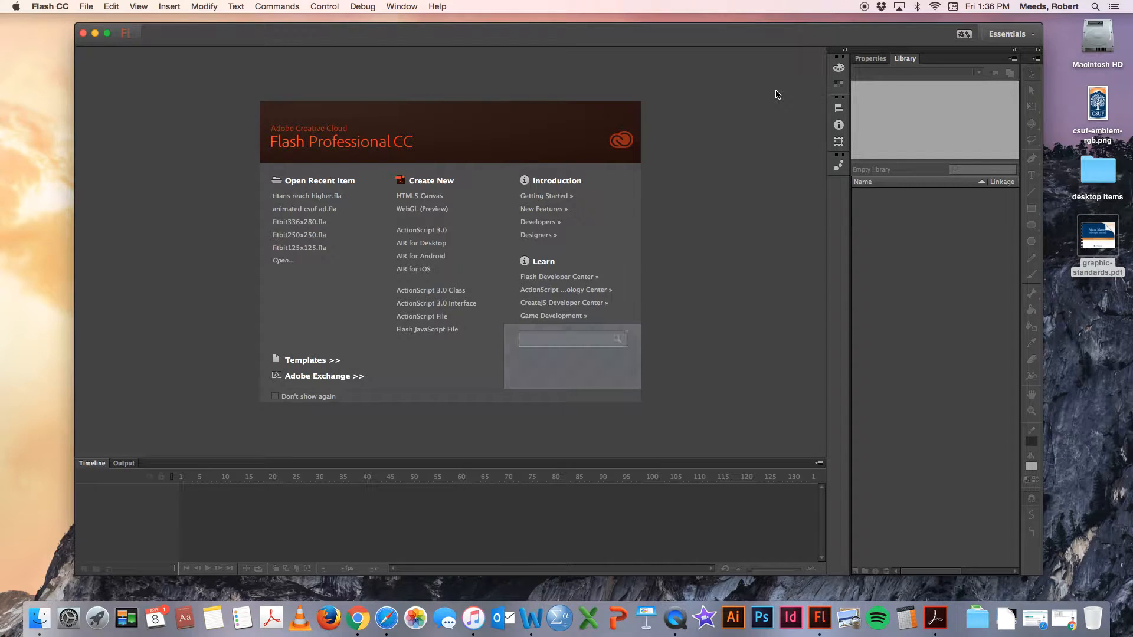
{"action": "type", "text": "How to make HTML5 ads?"}
{"action": "key", "text": "Return"}
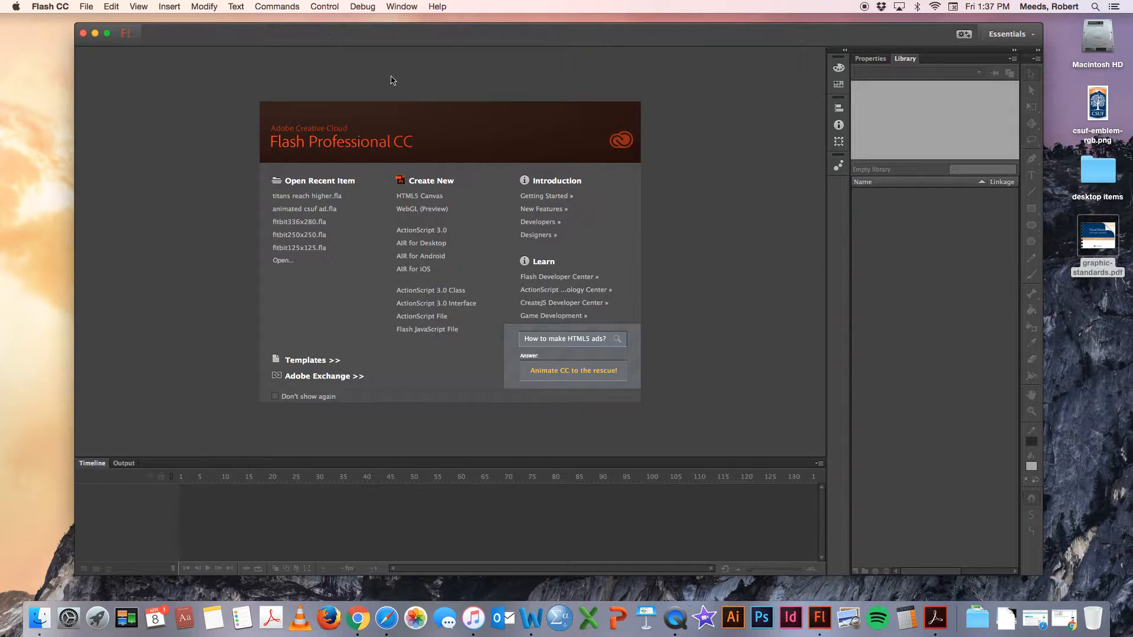
Step: Create a new ActionScript 3.0 document 300 px wide and 250 px high
{"action": "left_click", "coordinate": [87, 6]}
{"action": "left_click", "coordinate": [98, 23]}
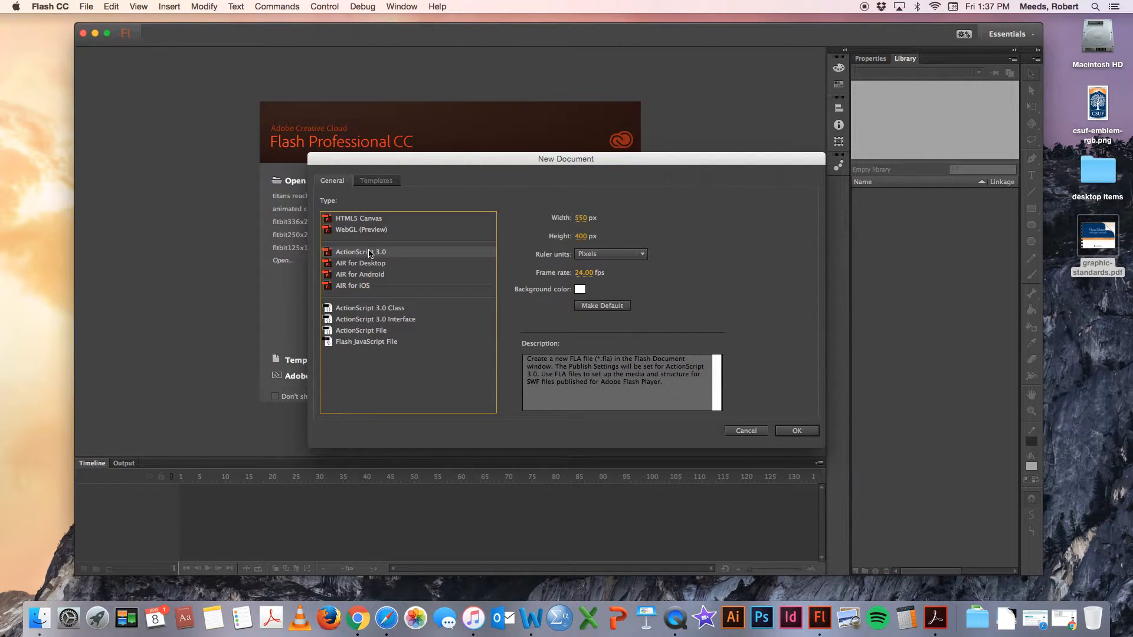
{"action": "left_click", "coordinate": [581, 219]}
{"action": "type", "text": "300"}
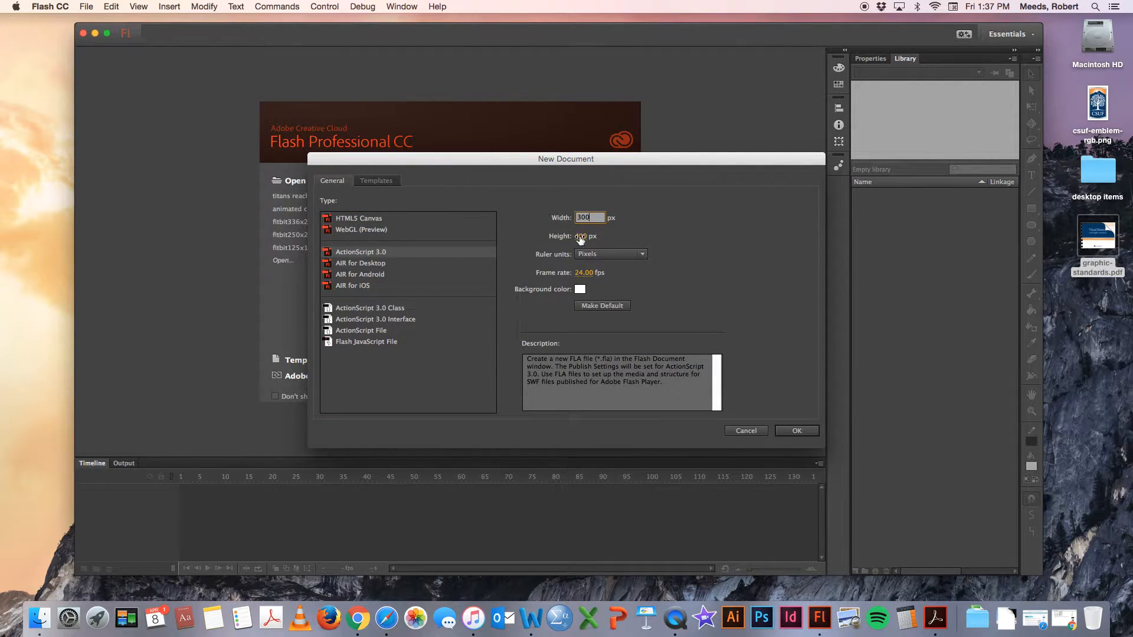
{"action": "key", "text": "Tab"}
{"action": "type", "text": "25"}
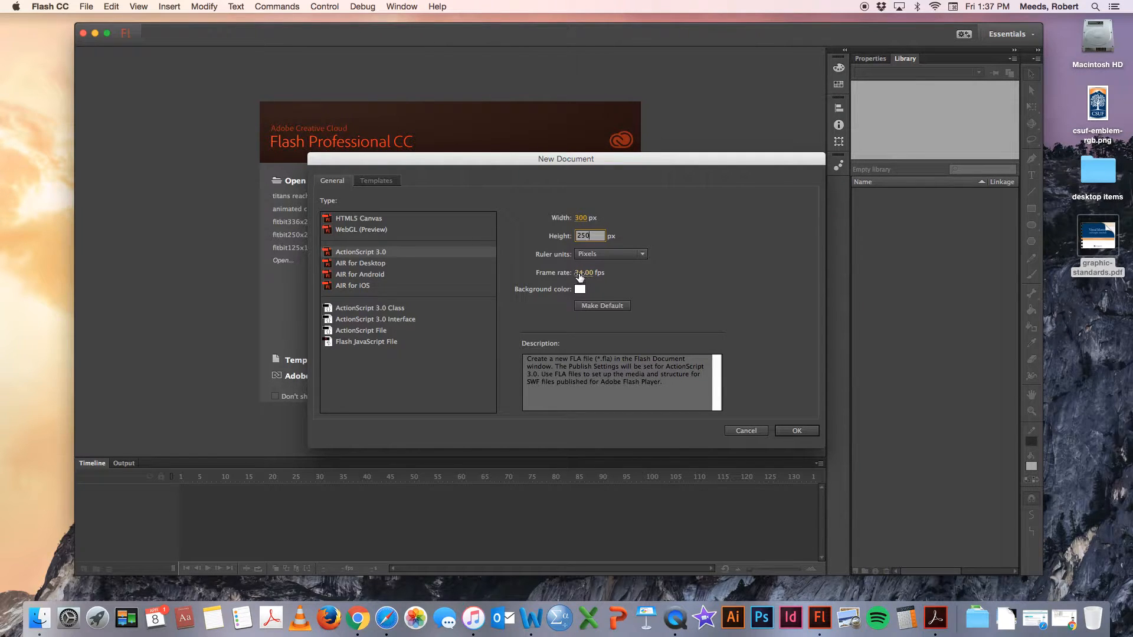
{"action": "left_click", "coordinate": [800, 432]}
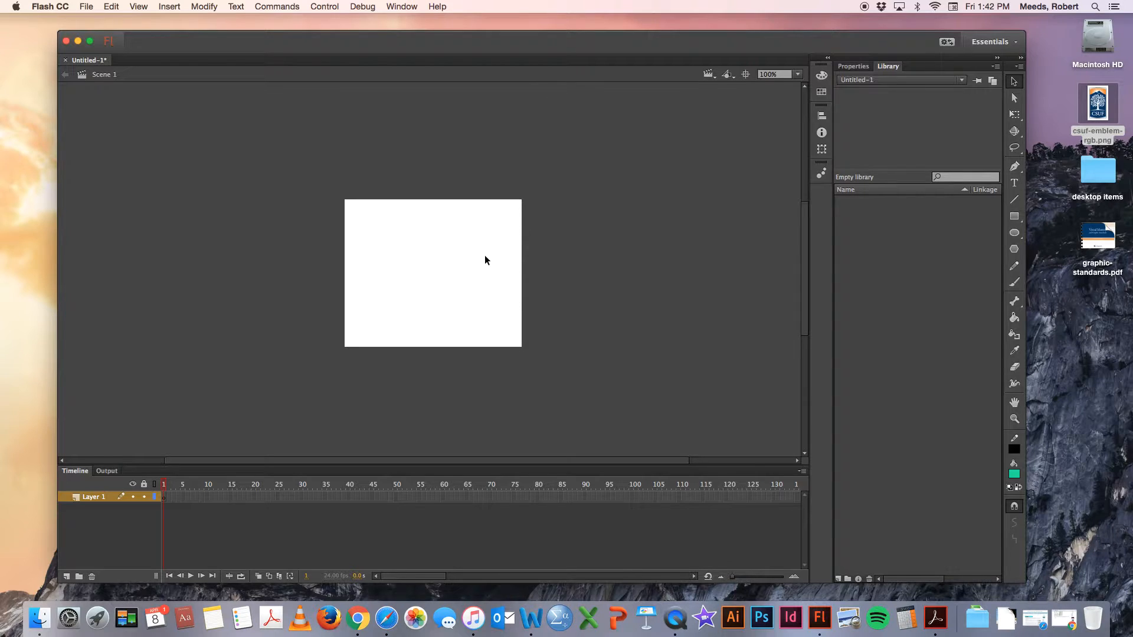
Step: Rename Layer 1 as "Background"
{"action": "double_click", "coordinate": [95, 496]}
{"action": "type", "text": "B"}
{"action": "type", "text": "ackgroun"}
{"action": "type", "text": "d"}
{"action": "key", "text": "Return"}
Step: Import csuf-emblem-rgb.png from the desktop into the library and place it on the pasteboard to the left of the stage
{"action": "left_click_drag", "start_coordinate": [1099, 108], "coordinate": [877, 236]}
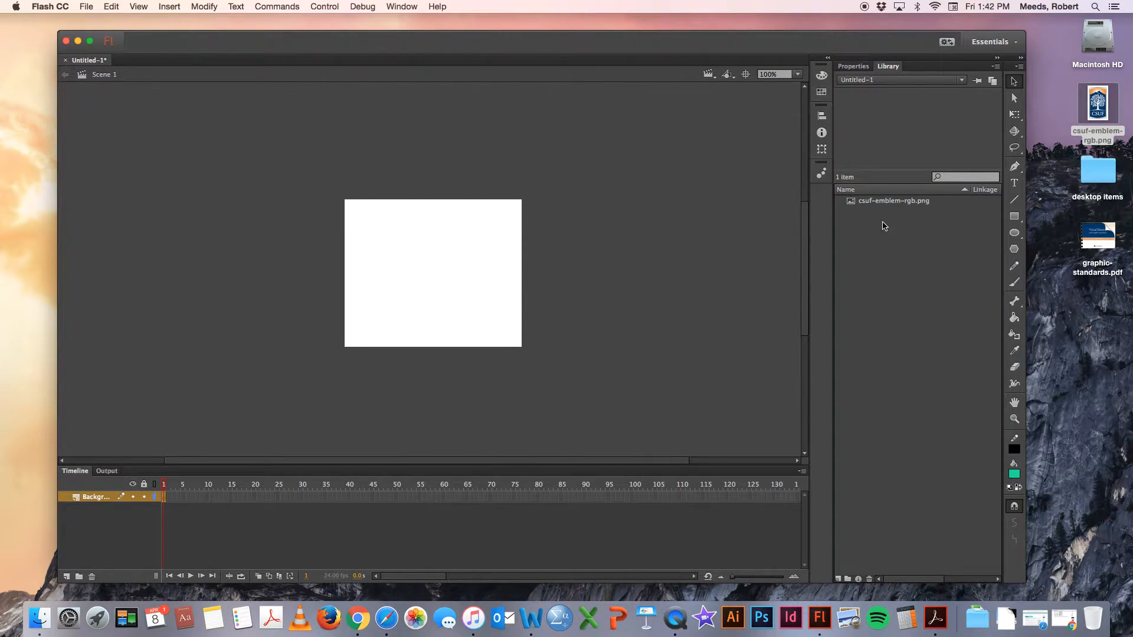
{"action": "left_click", "coordinate": [855, 68]}
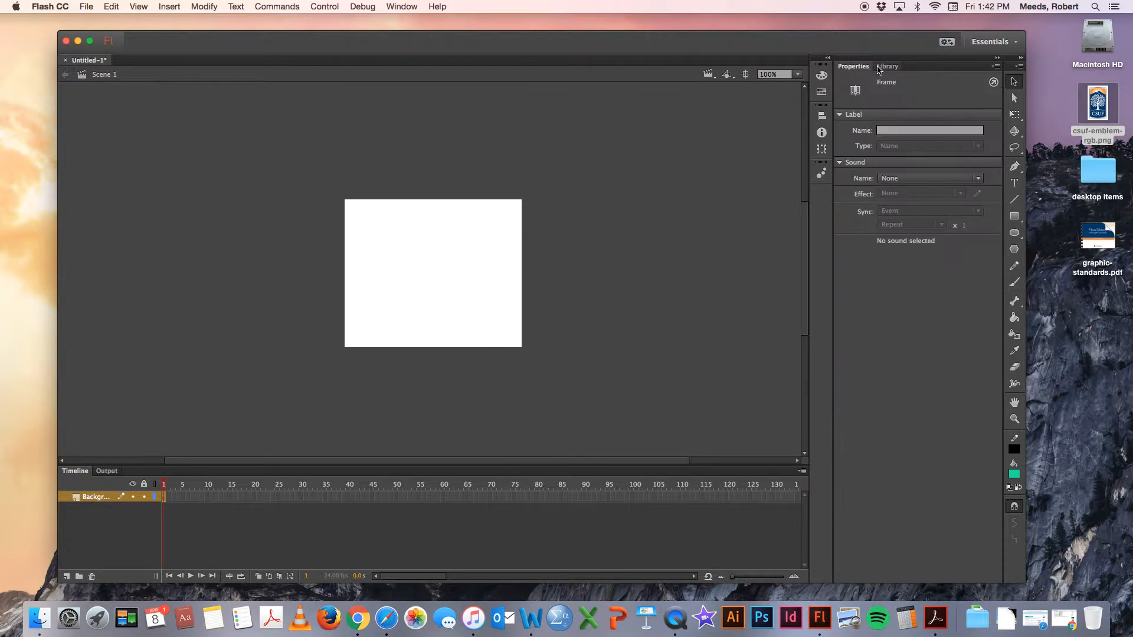
{"action": "left_click", "coordinate": [888, 68]}
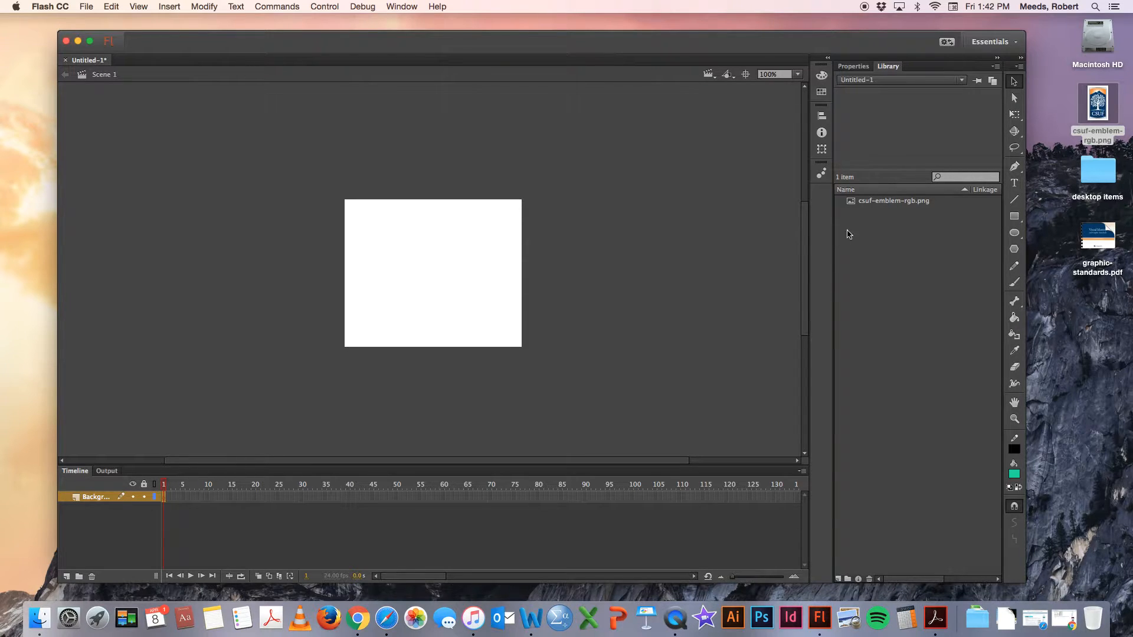
{"action": "left_click", "coordinate": [884, 203]}
{"action": "left_click_drag", "start_coordinate": [883, 203], "coordinate": [221, 248]}
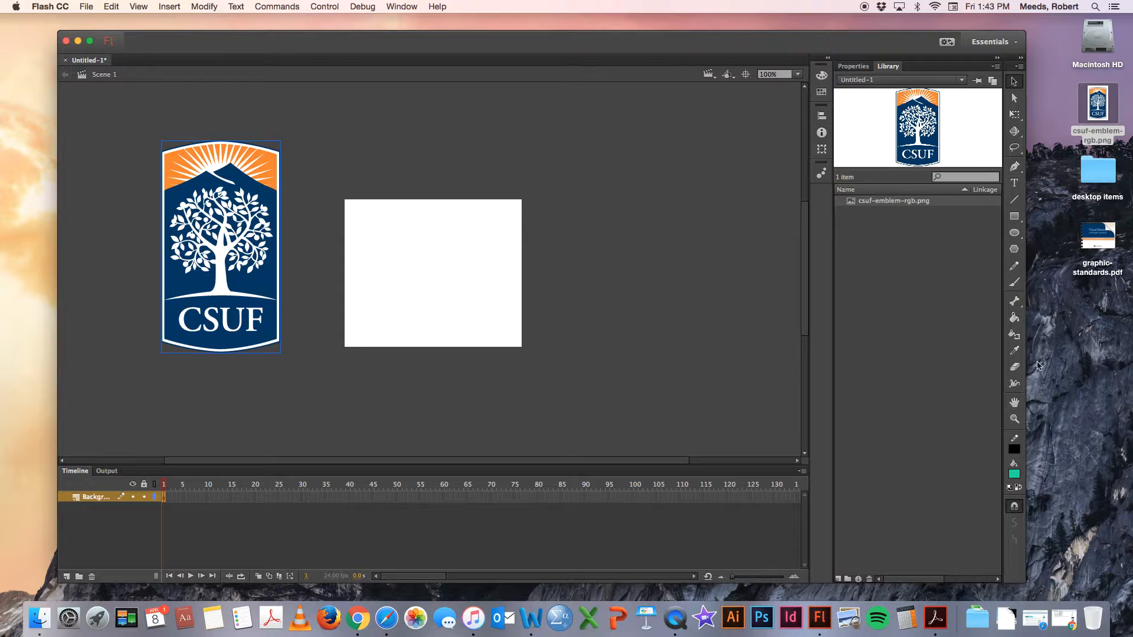
Step: Sample the emblem's dark blue as the fill colour with the Eyedropper and delete the emblem from the pasteboard
{"action": "left_click", "coordinate": [1013, 352]}
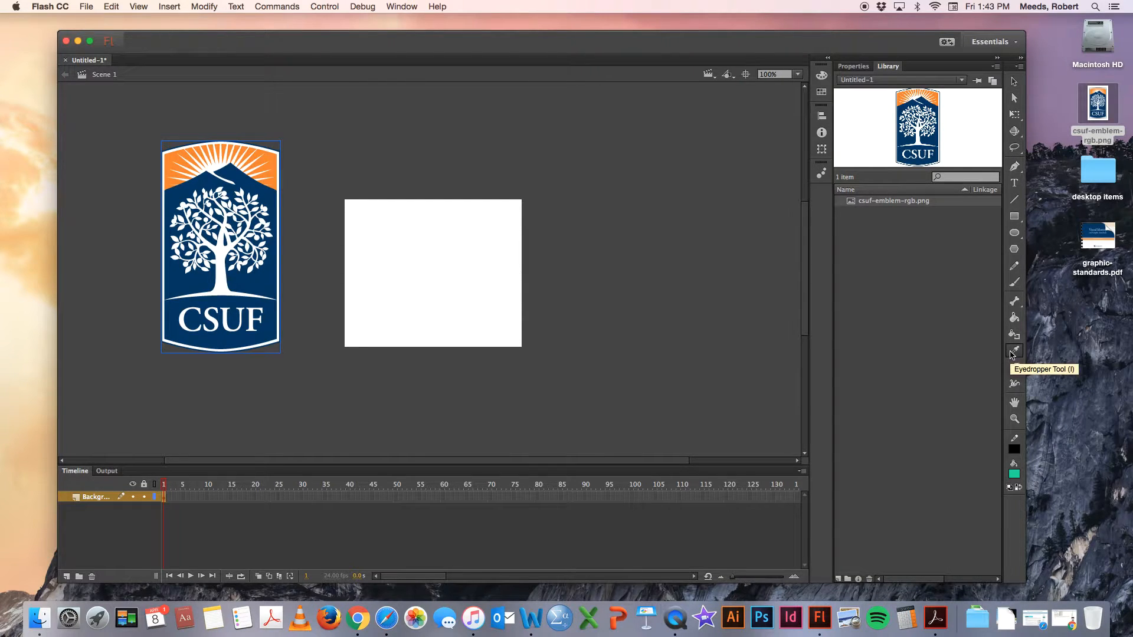
{"action": "left_click", "coordinate": [262, 282]}
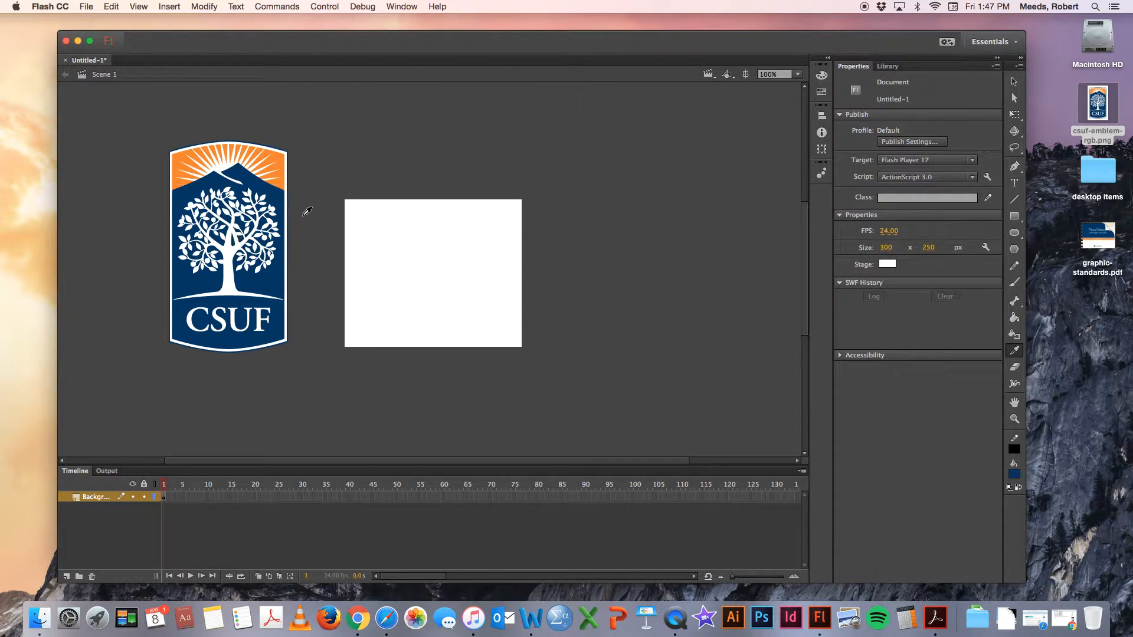
{"action": "left_click", "coordinate": [1014, 81]}
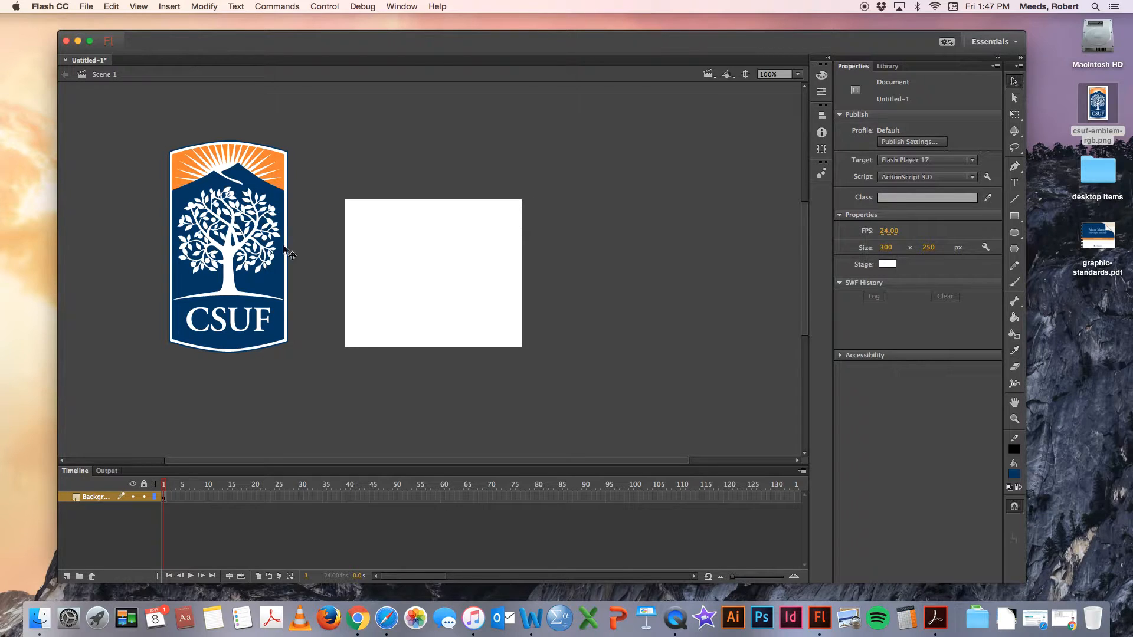
{"action": "left_click", "coordinate": [216, 255]}
{"action": "key", "text": "Delete"}
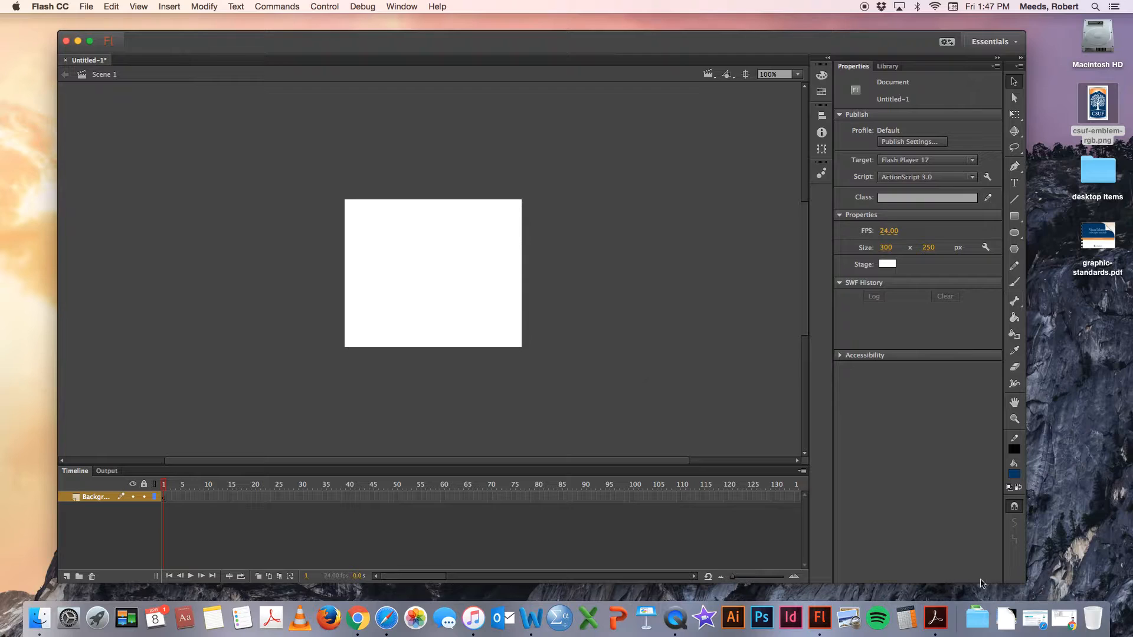
Step: Draw a dark blue rectangle about 299 × 252 px covering the whole stage on the Background layer
{"action": "left_click", "coordinate": [1014, 217]}
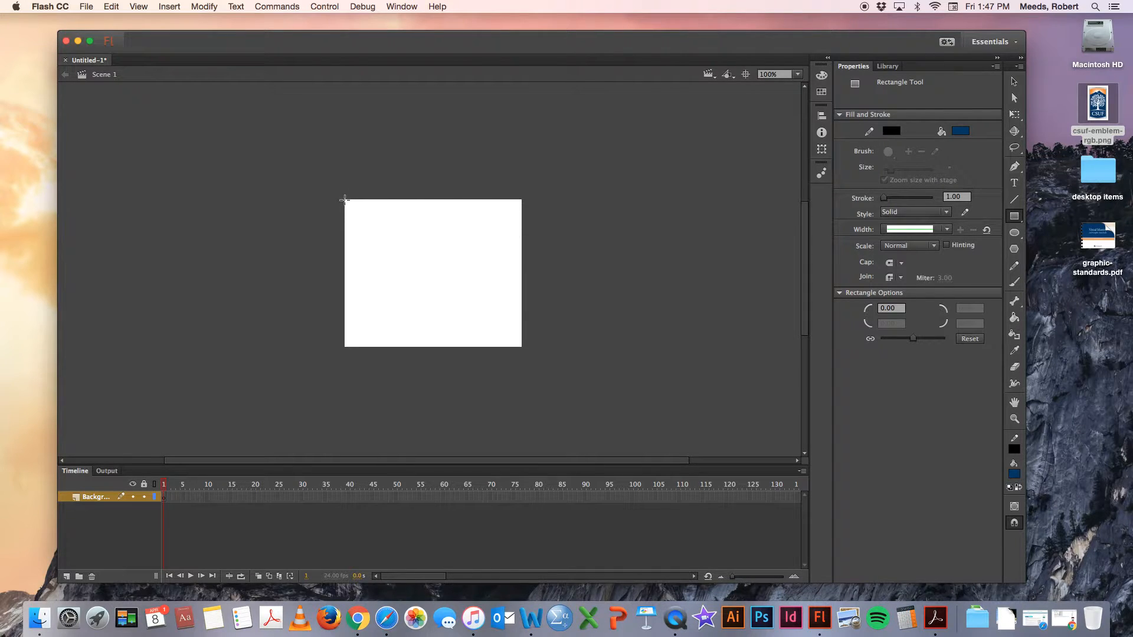
{"action": "left_click_drag", "start_coordinate": [344, 200], "coordinate": [521, 348]}
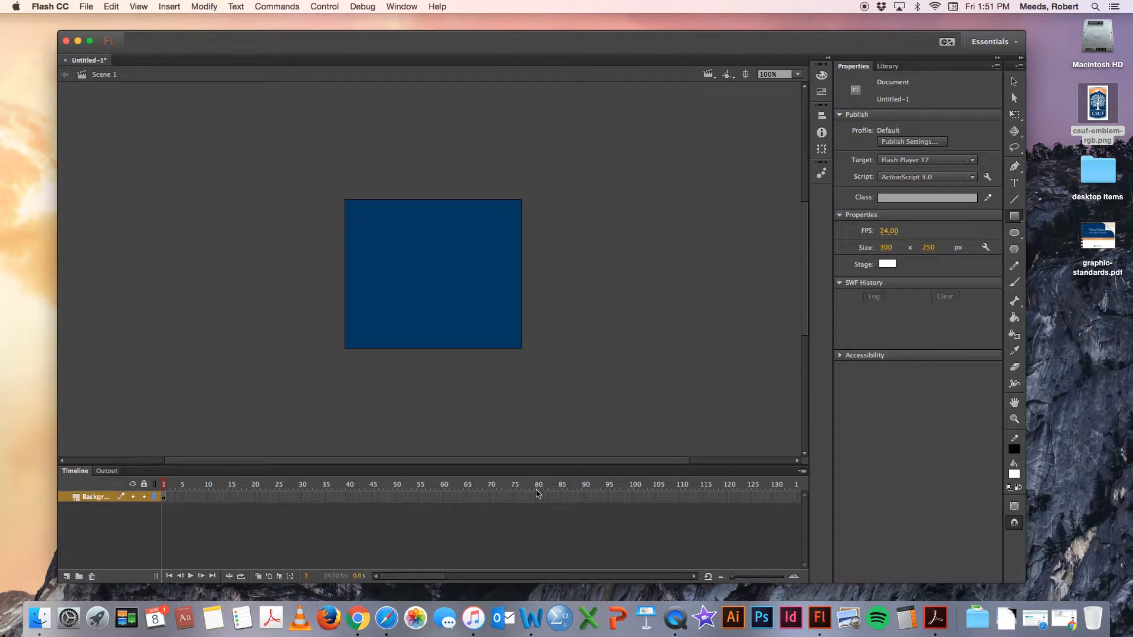
Step: Insert a keyframe at frame 86 of the Background layer and change the rectangle's fill there to white
{"action": "left_click", "coordinate": [565, 497]}
{"action": "left_click", "coordinate": [170, 7]}
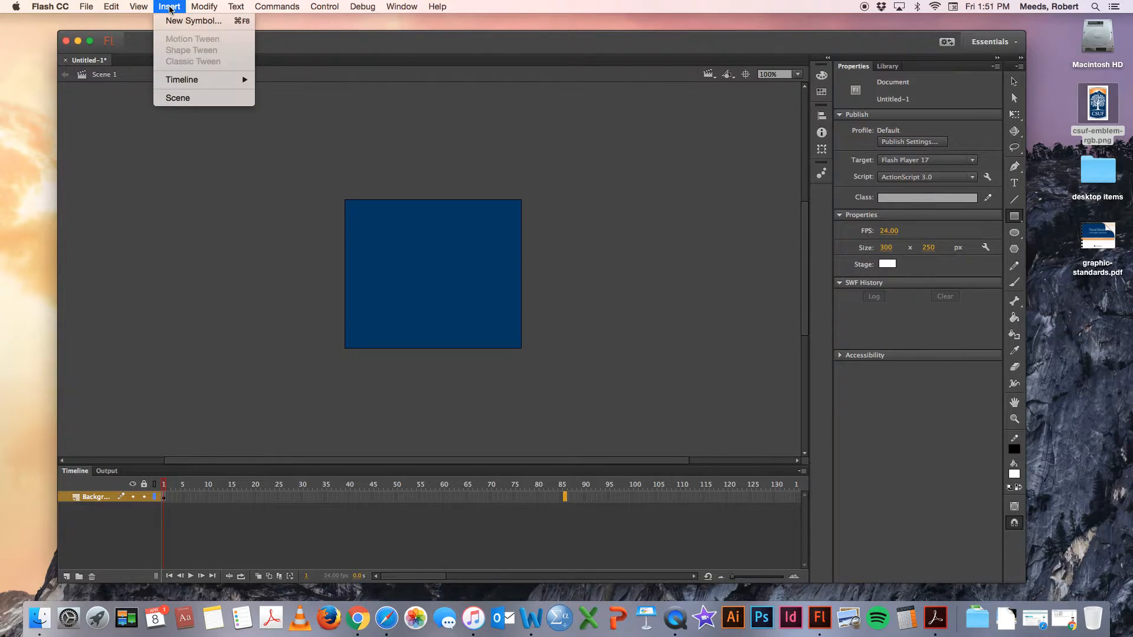
{"action": "mouse_move", "coordinate": [172, 80]}
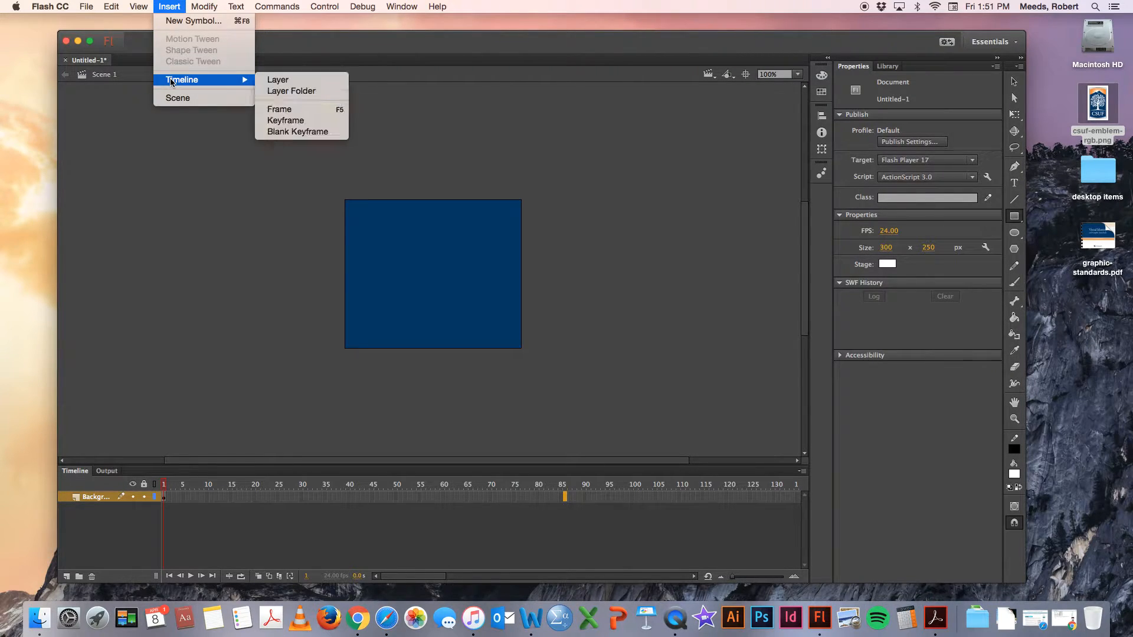
{"action": "left_click", "coordinate": [314, 120]}
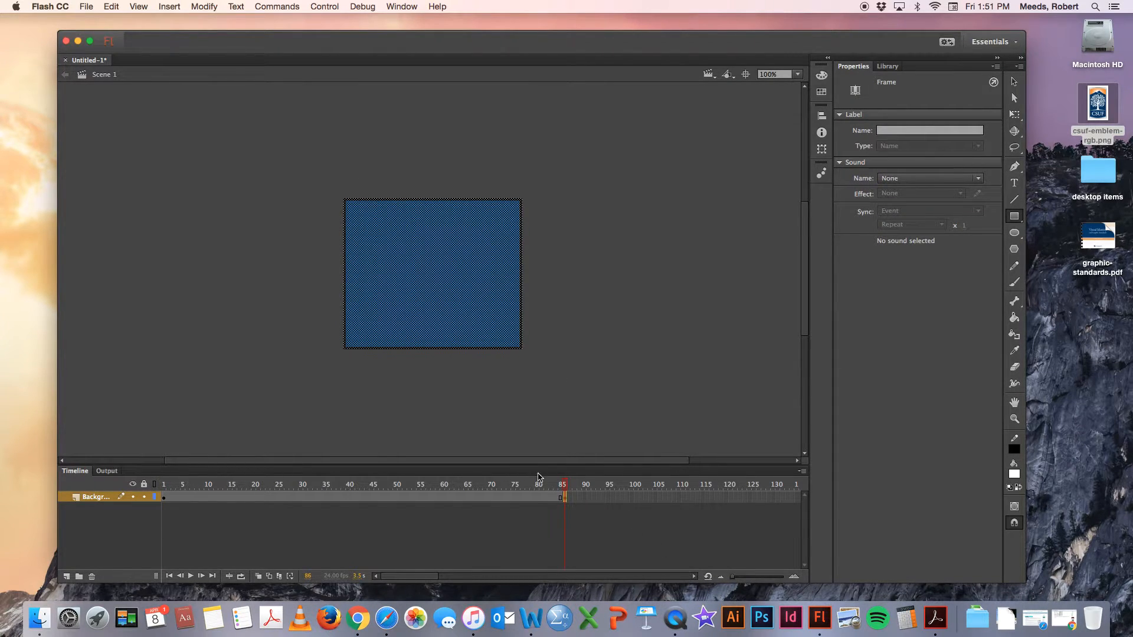
{"action": "left_click", "coordinate": [1014, 474]}
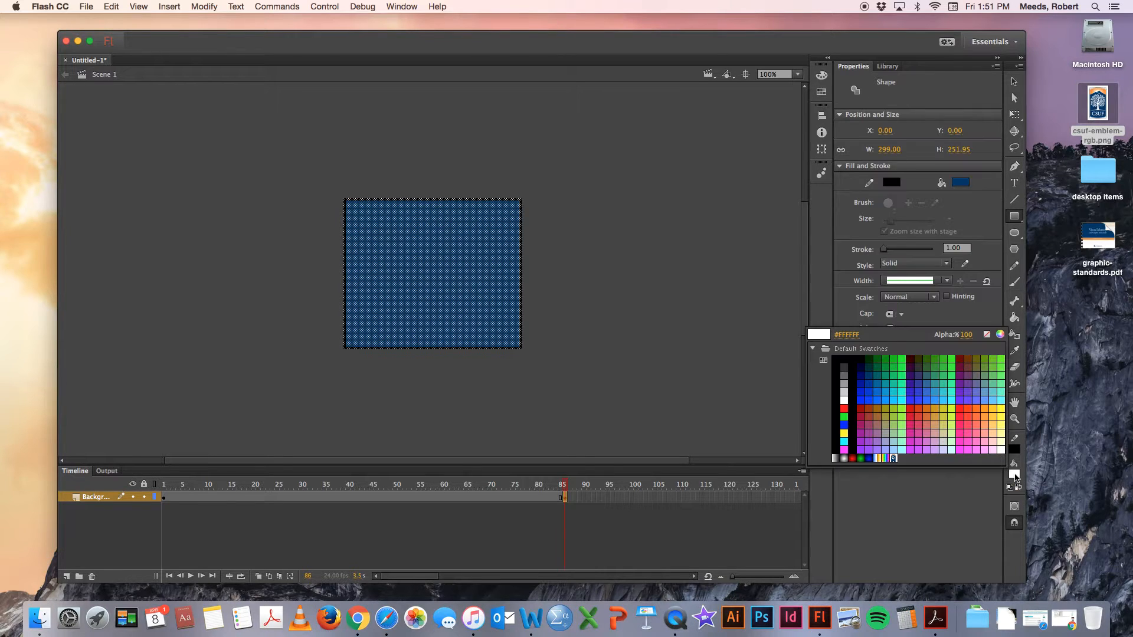
{"action": "left_click", "coordinate": [843, 400]}
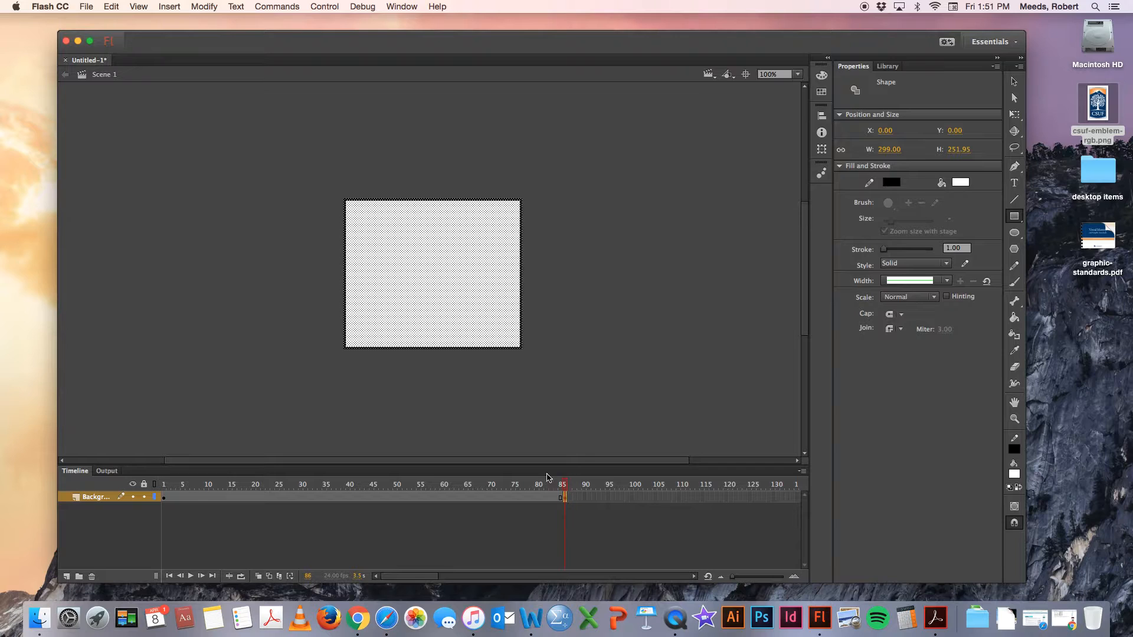
Step: Apply a shape tween between the Background layer's two keyframes and play the animation from frame 1
{"action": "left_click", "coordinate": [334, 497]}
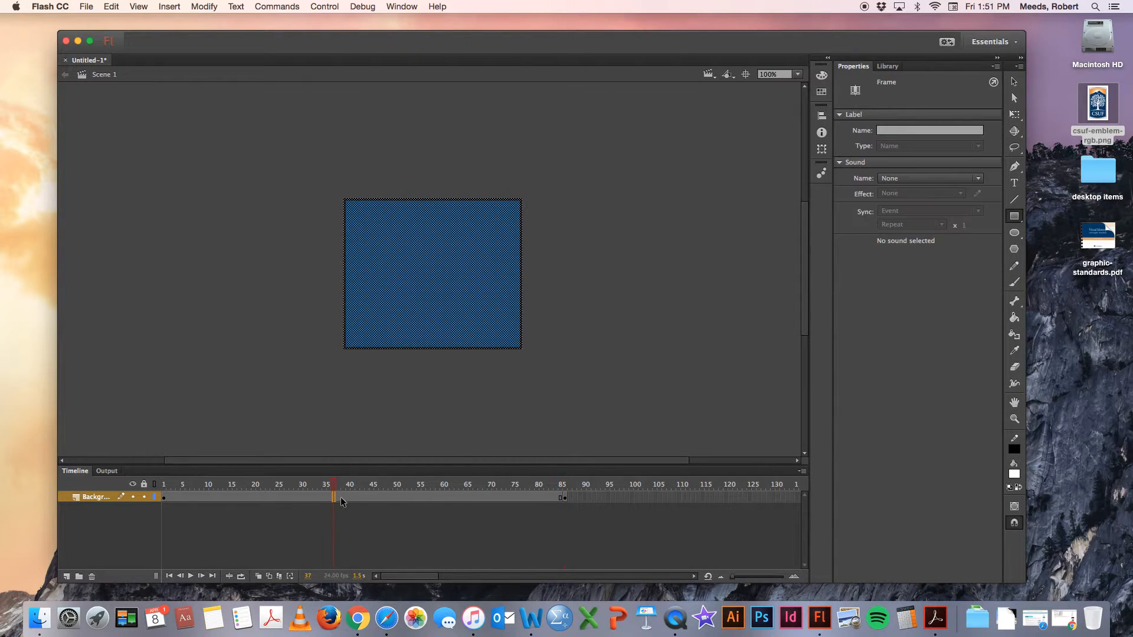
{"action": "left_click", "coordinate": [169, 6]}
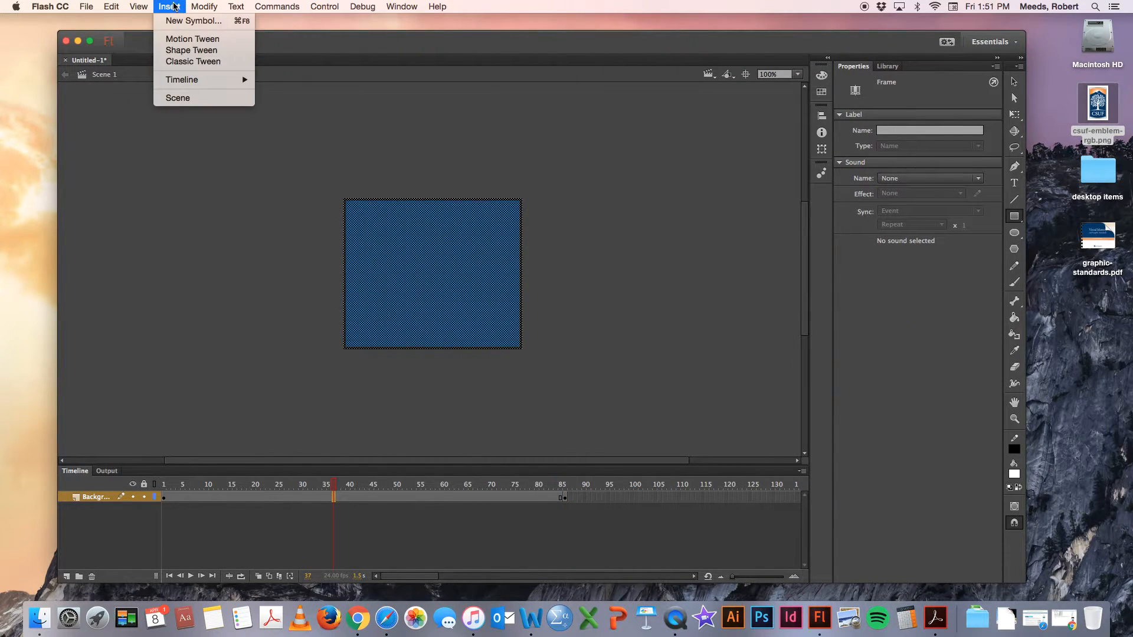
{"action": "left_click", "coordinate": [181, 51]}
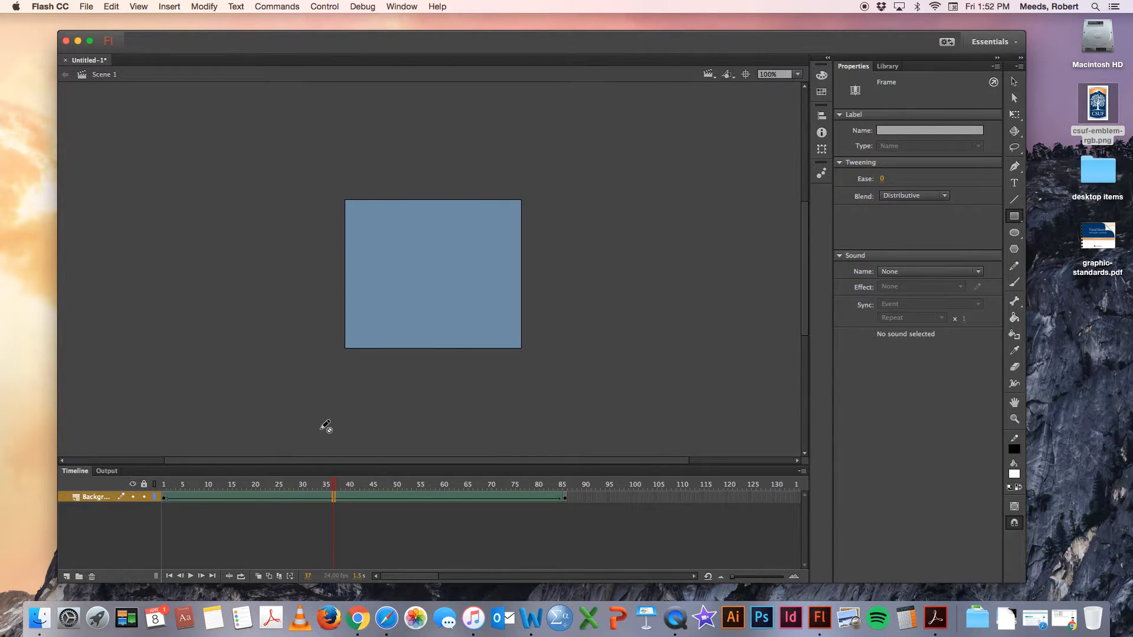
{"action": "left_click_drag", "start_coordinate": [334, 479], "coordinate": [154, 481]}
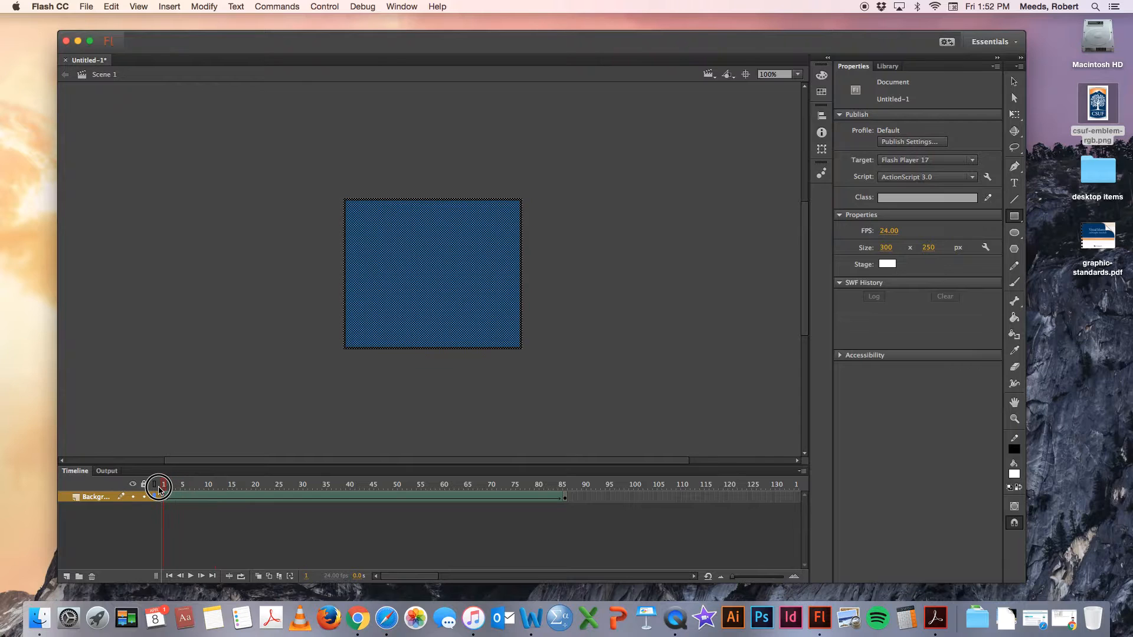
{"action": "left_click", "coordinate": [191, 577]}
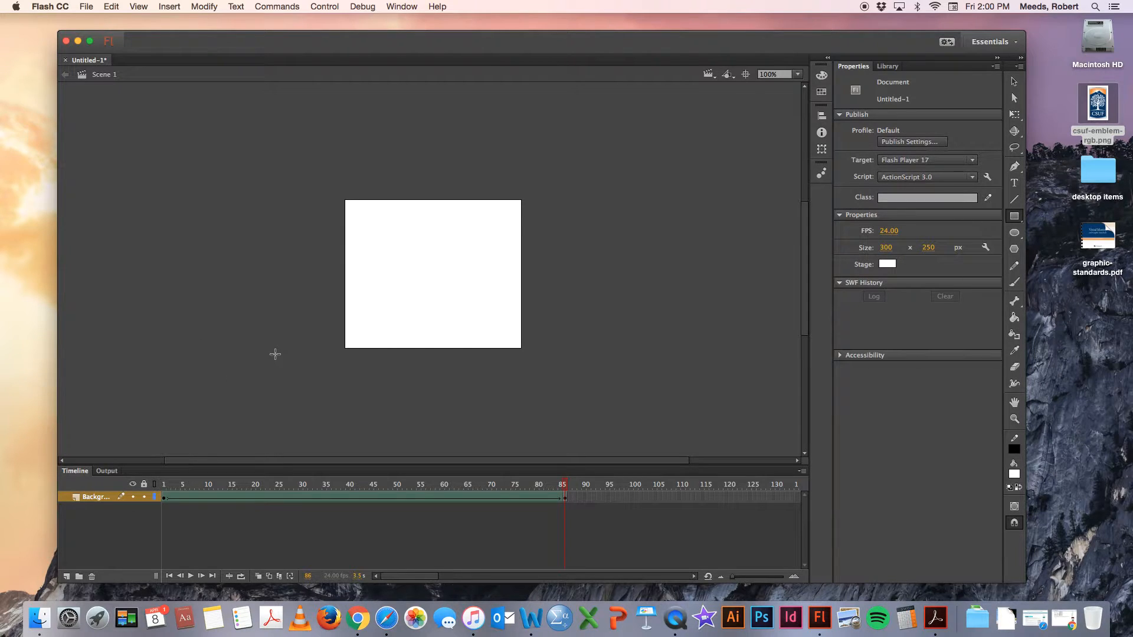
Step: Lock the Background layer and add a new layer named "logo" above it
{"action": "left_click", "coordinate": [144, 497]}
{"action": "left_click", "coordinate": [67, 576]}
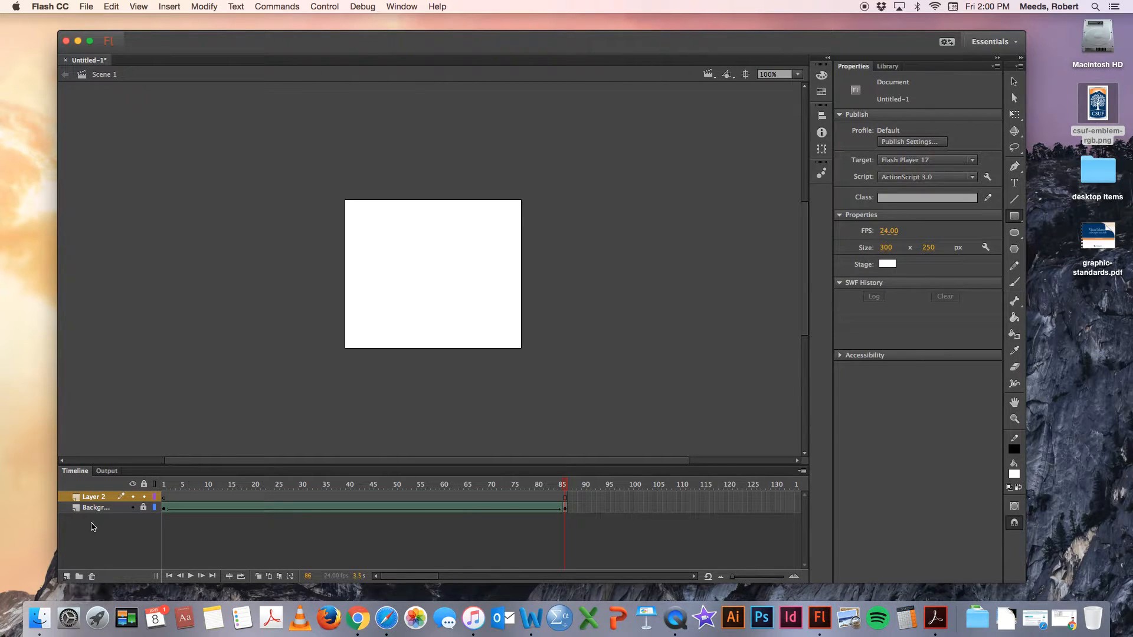
{"action": "left_click", "coordinate": [99, 499]}
{"action": "double_click", "coordinate": [99, 499]}
{"action": "type", "text": "logo"}
{"action": "key", "text": "Return"}
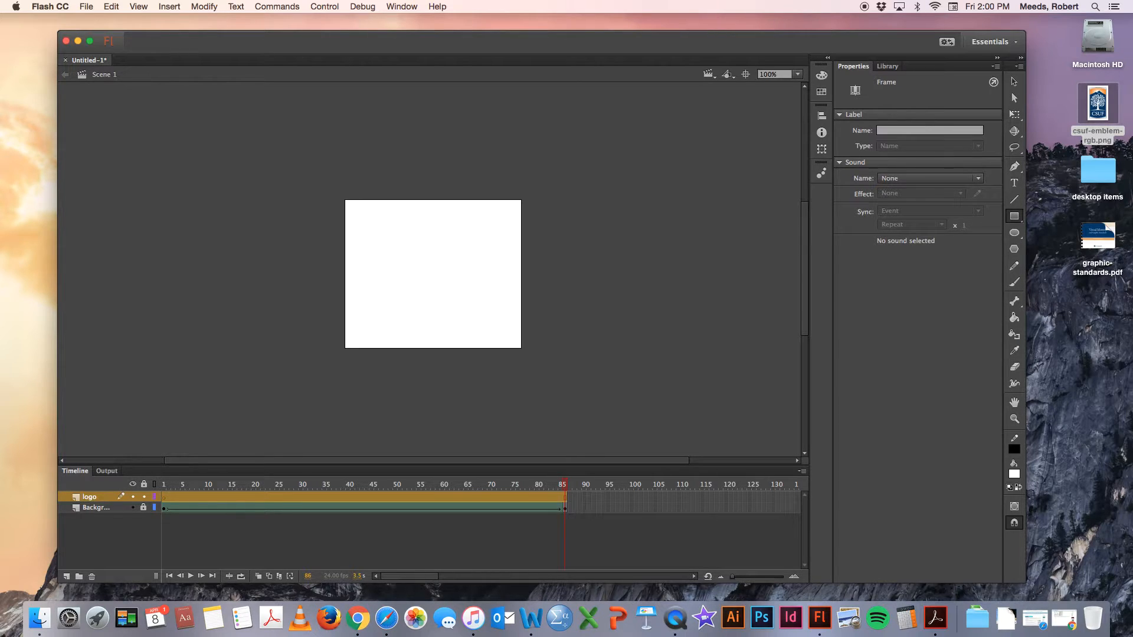
Step: Place csuf-emblem-rgb.png from the library at frame 1 of the logo layer, off the stage to its upper left
{"action": "left_click", "coordinate": [164, 497]}
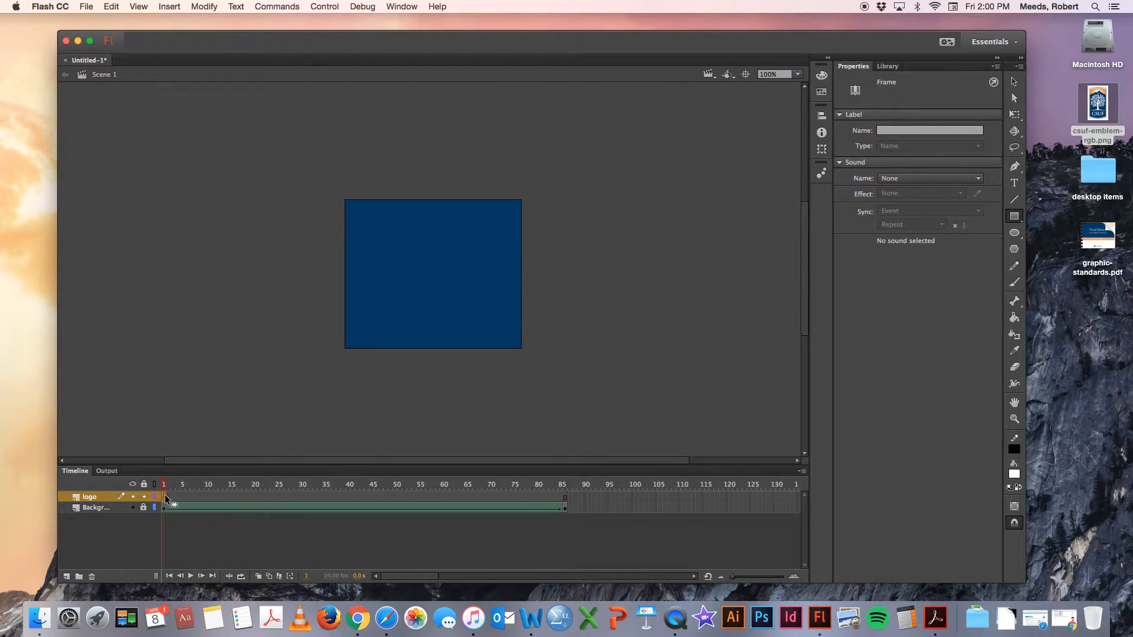
{"action": "left_click", "coordinate": [888, 66]}
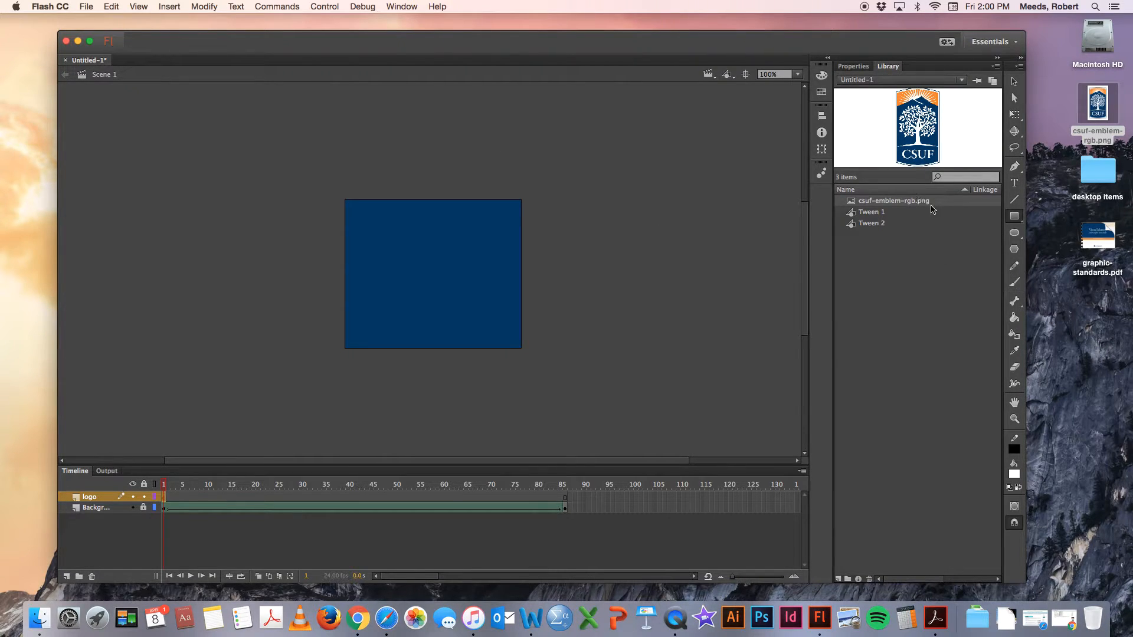
{"action": "left_click", "coordinate": [895, 200]}
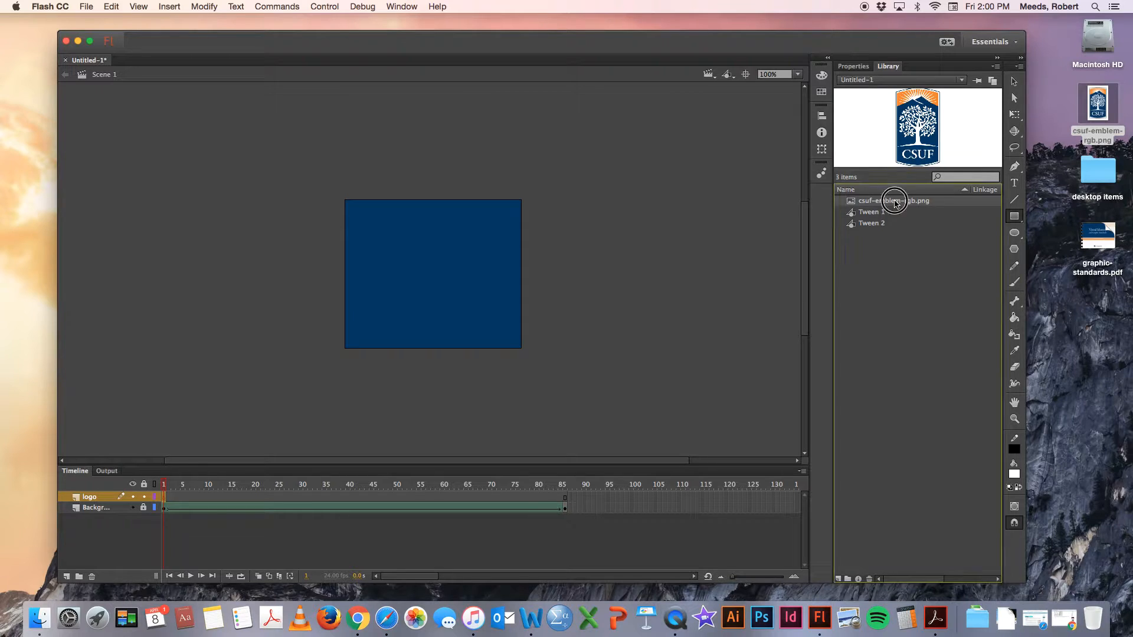
{"action": "left_click_drag", "start_coordinate": [32, 163], "coordinate": [261, 207]}
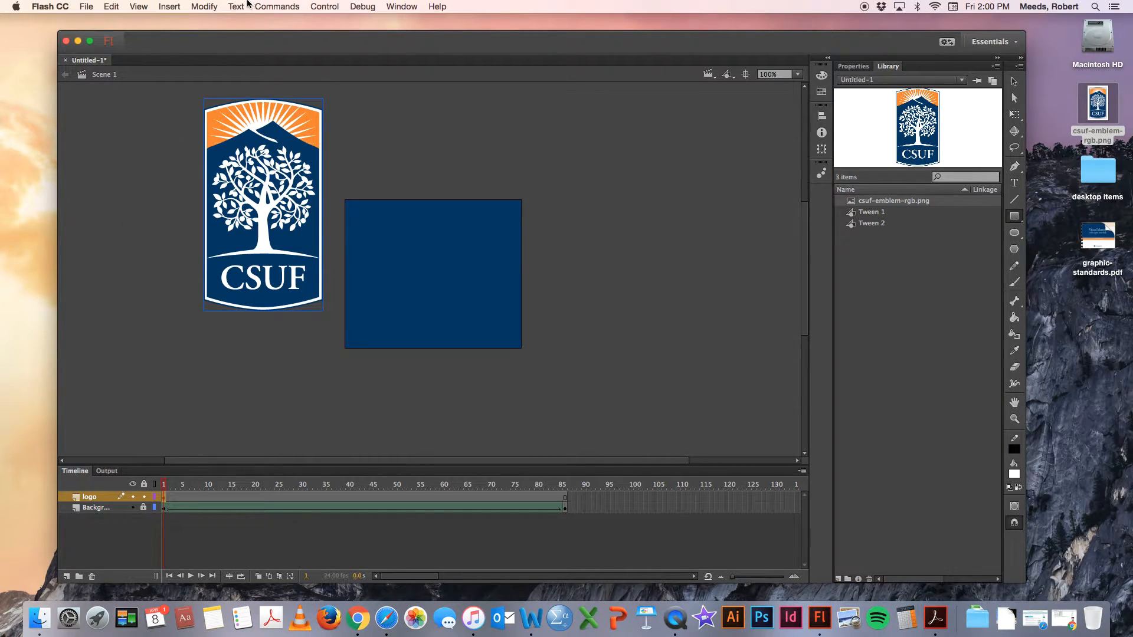
Step: Convert the placed emblem to a Graphic symbol, keeping the name Symbol 1
{"action": "left_click", "coordinate": [207, 6]}
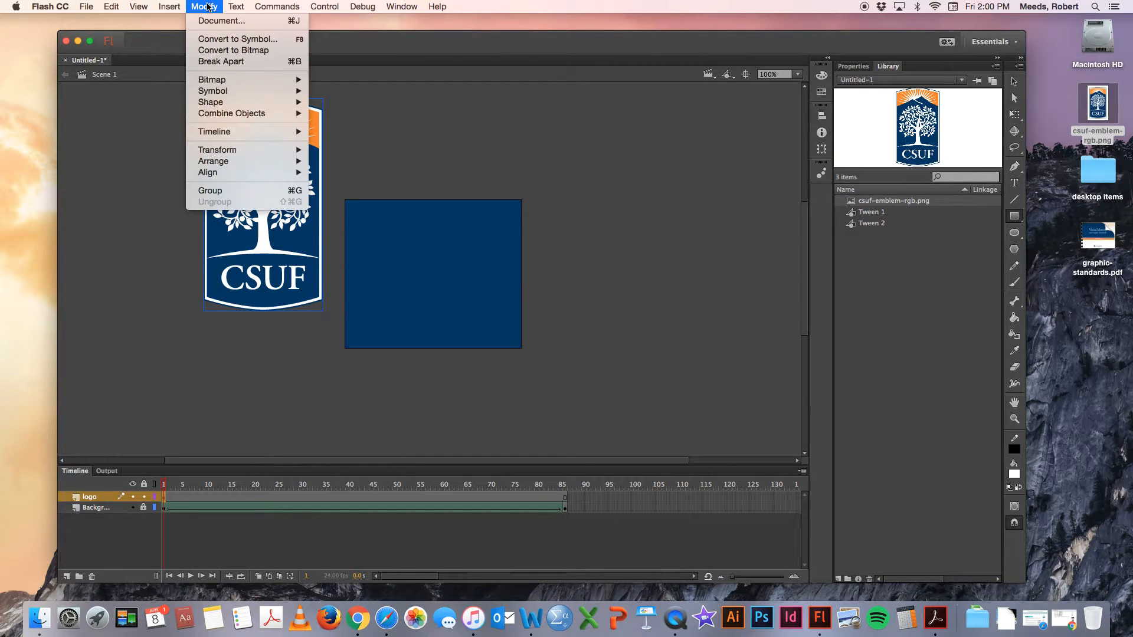
{"action": "left_click", "coordinate": [219, 39]}
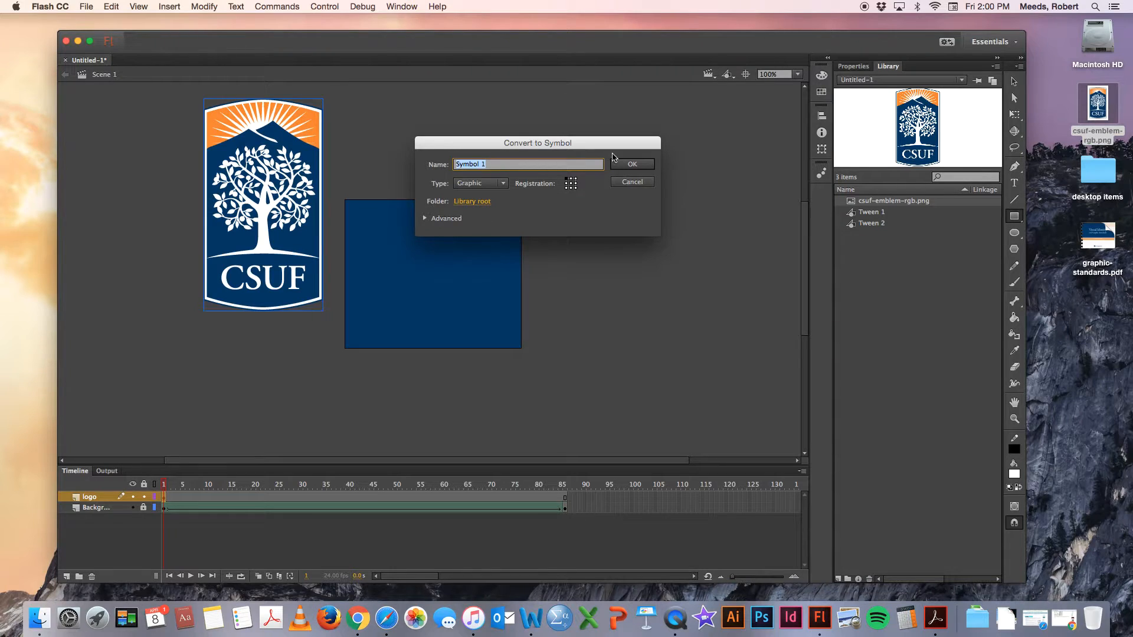
{"action": "left_click", "coordinate": [647, 166]}
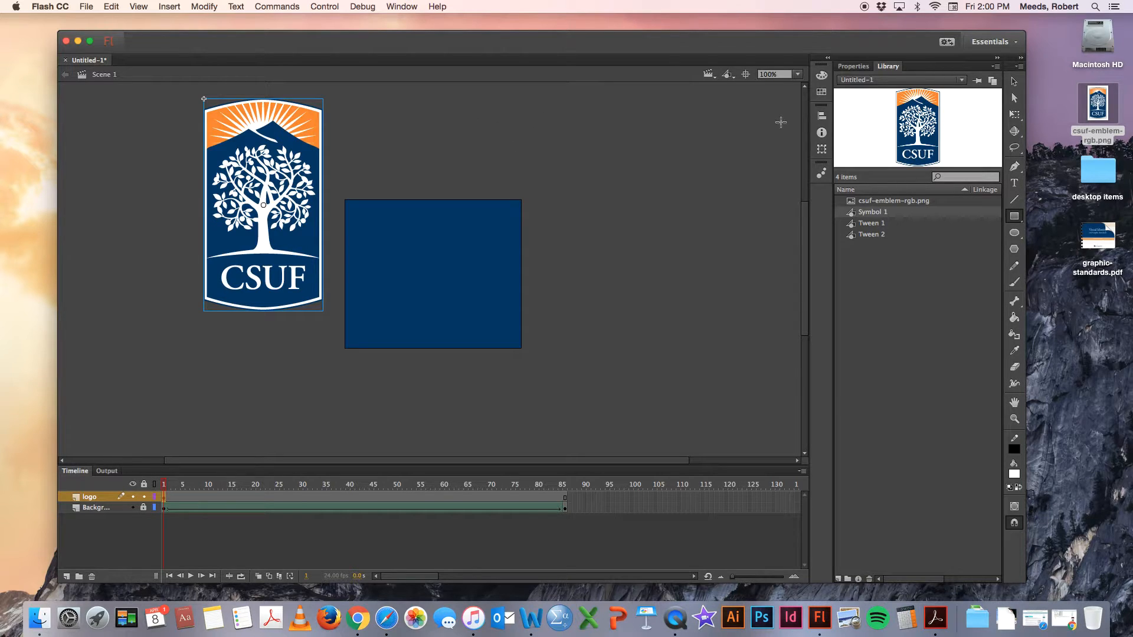
Step: Scale the emblem down to a small logo at frame 1 and move it just outside the stage's upper-left corner
{"action": "left_click", "coordinate": [1014, 114]}
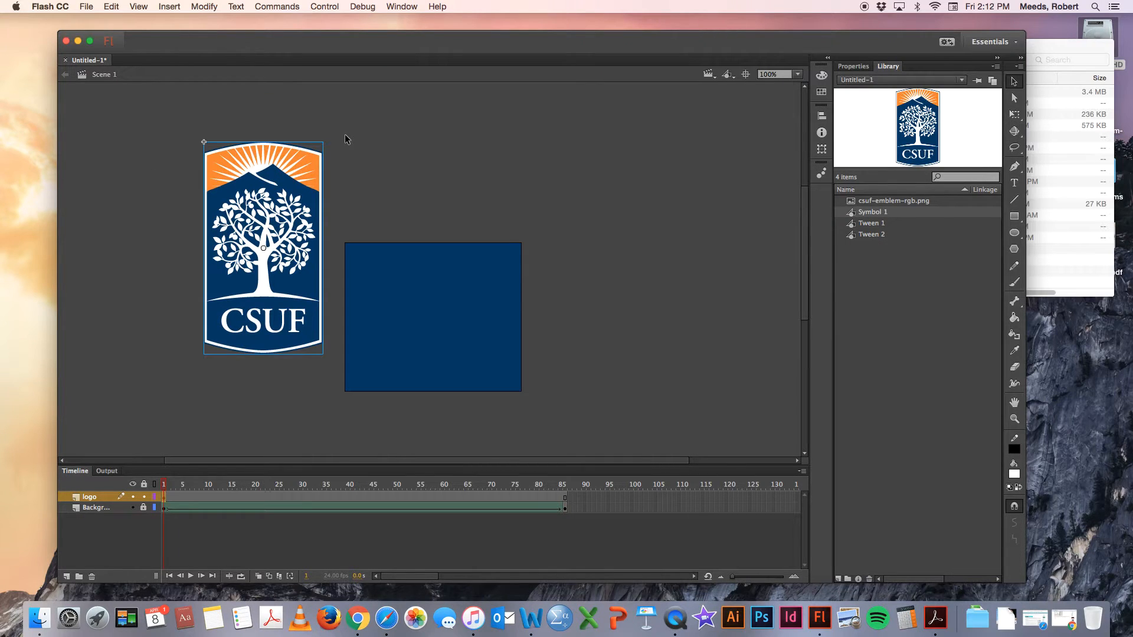
{"action": "left_click", "coordinate": [1014, 114]}
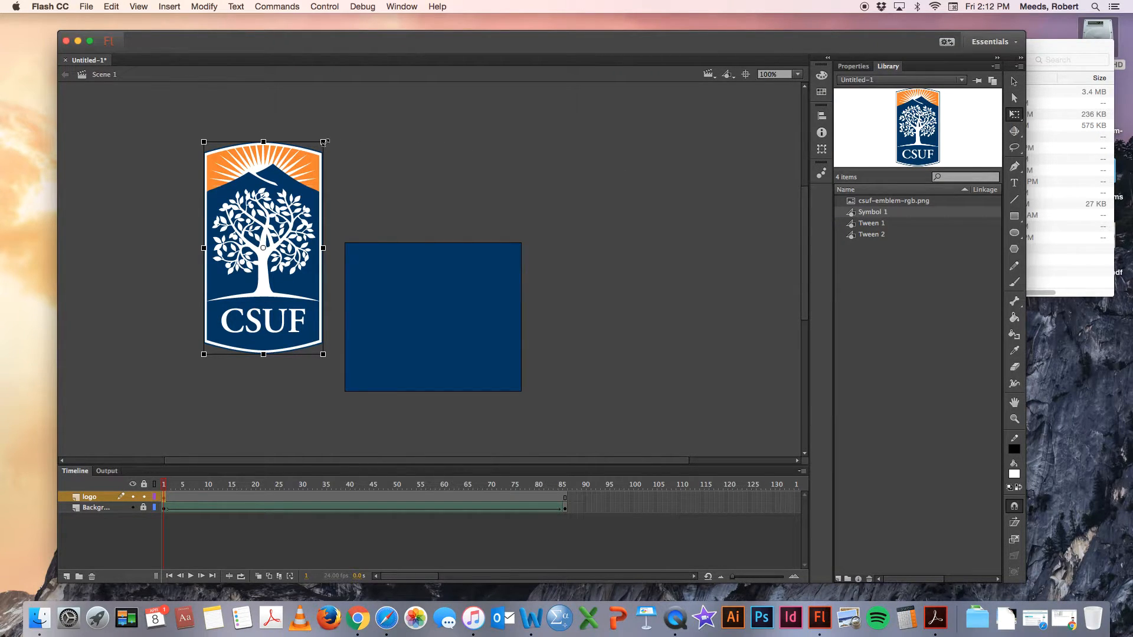
{"action": "left_click_drag", "start_coordinate": [323, 142], "coordinate": [275, 222]}
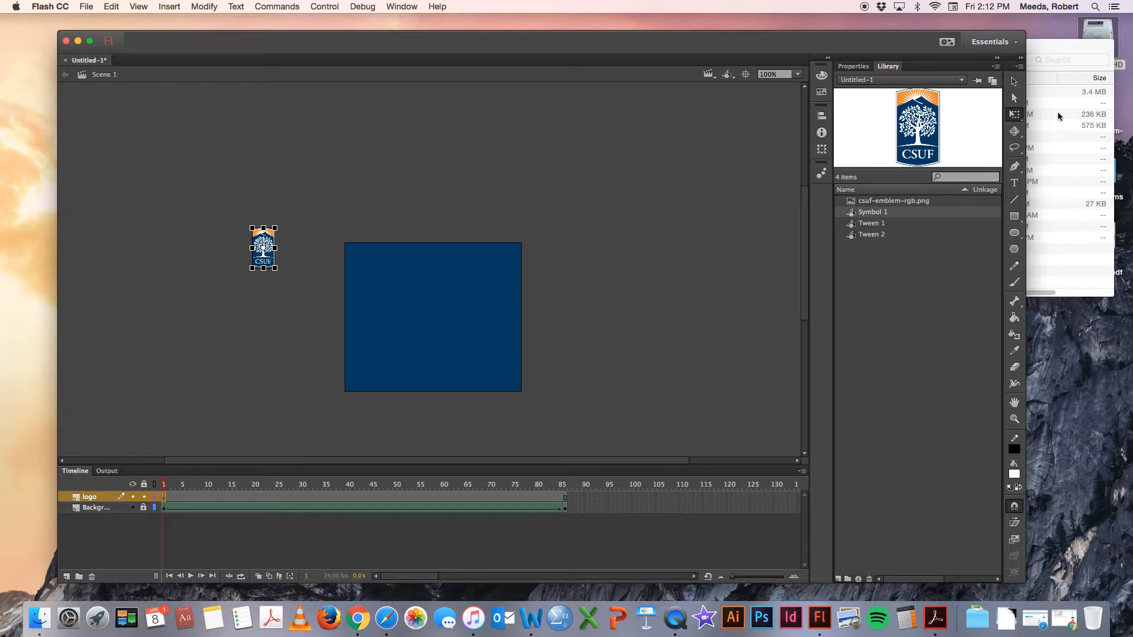
{"action": "left_click", "coordinate": [1014, 82]}
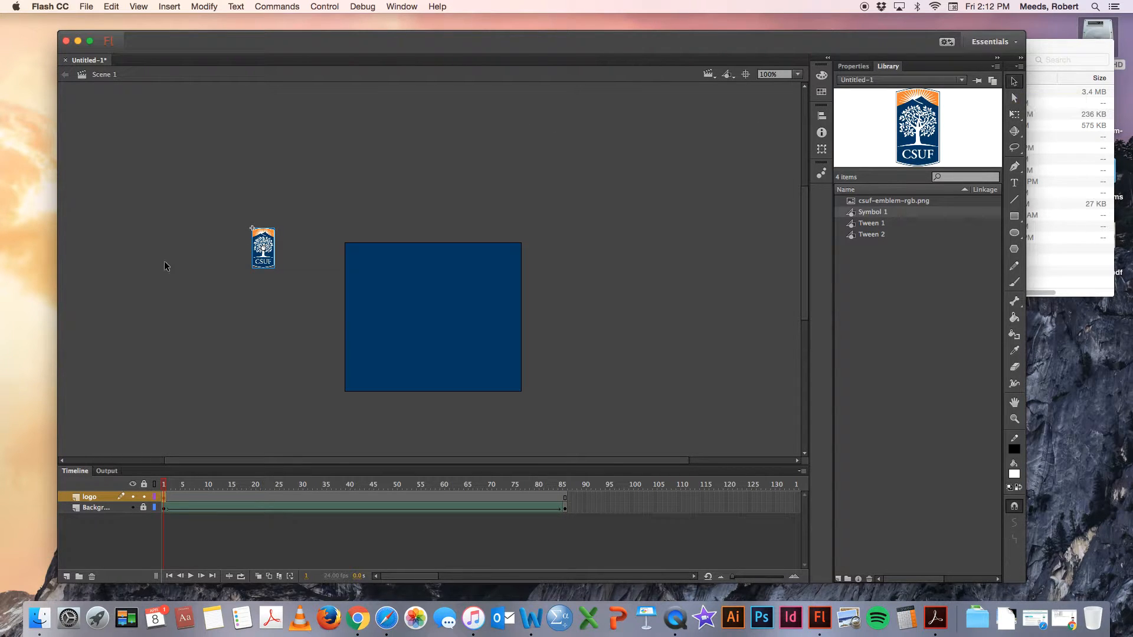
{"action": "left_click", "coordinate": [261, 245]}
{"action": "left_click_drag", "start_coordinate": [261, 245], "coordinate": [326, 263]}
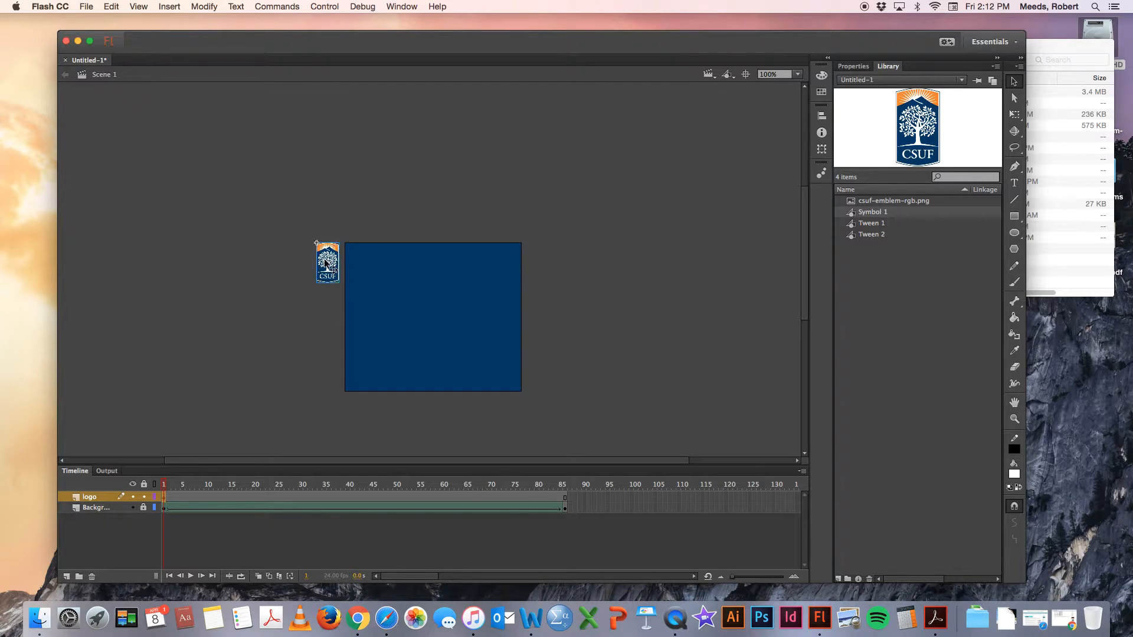
Step: Insert a keyframe at frame 76 of the logo layer and move the emblem into the stage's lower-right corner
{"action": "left_click", "coordinate": [516, 497]}
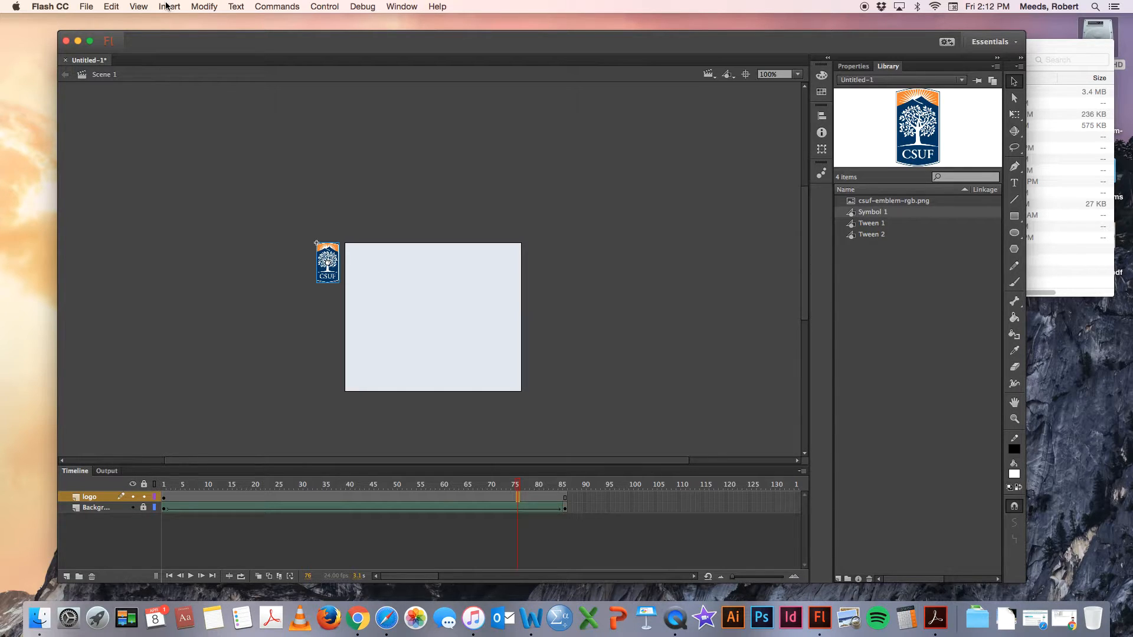
{"action": "left_click", "coordinate": [166, 6]}
{"action": "mouse_move", "coordinate": [195, 80]}
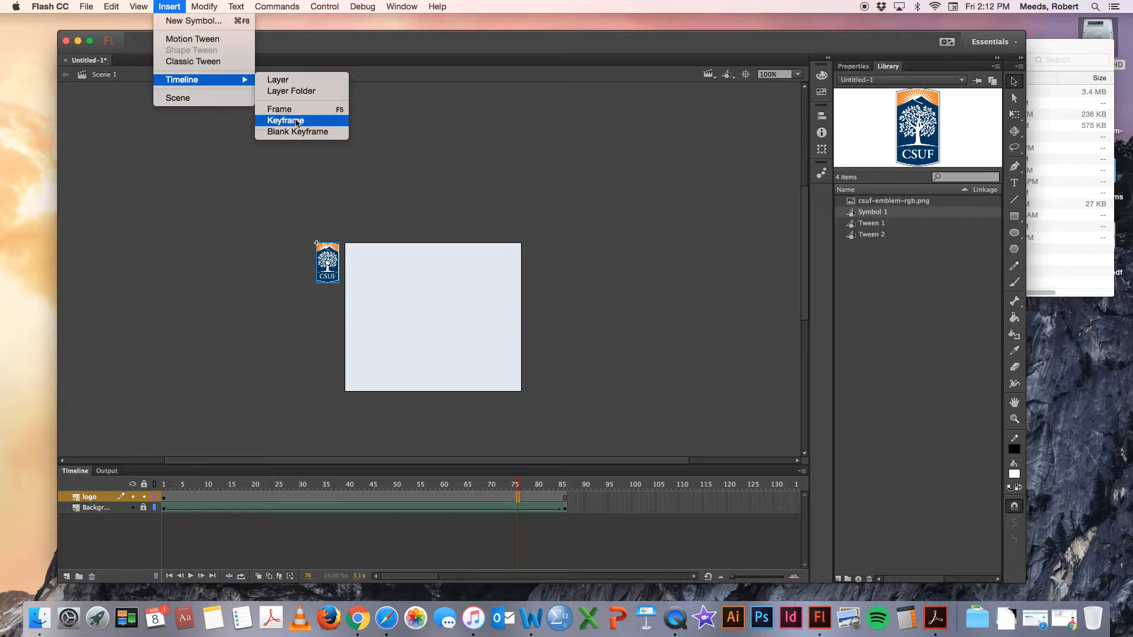
{"action": "left_click", "coordinate": [296, 122]}
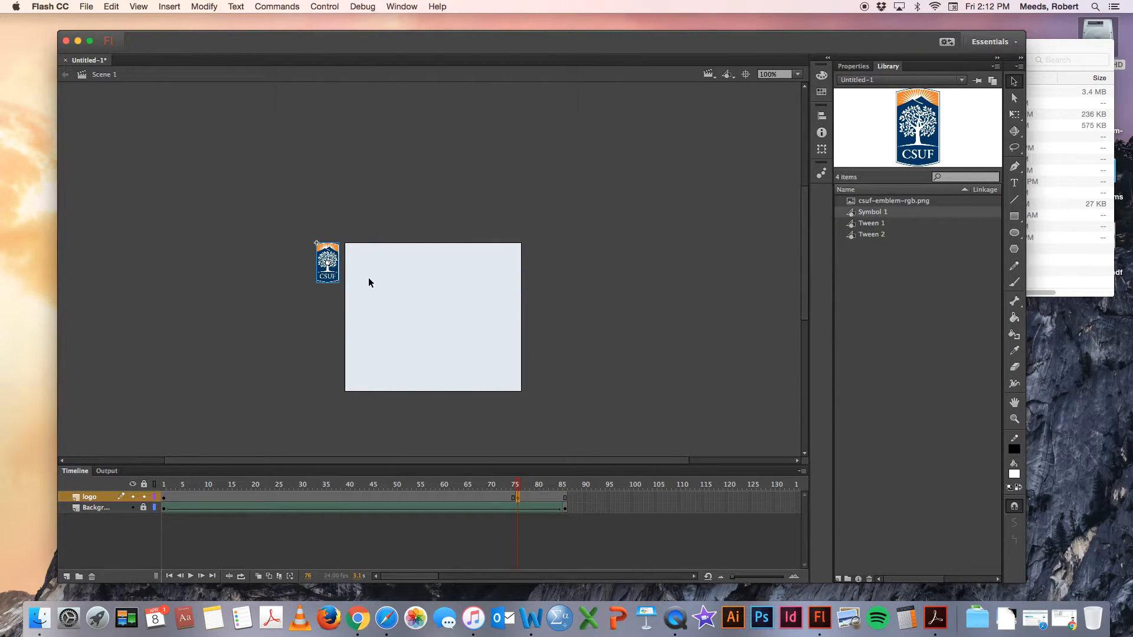
{"action": "left_click", "coordinate": [326, 265]}
{"action": "left_click_drag", "start_coordinate": [326, 265], "coordinate": [500, 367]}
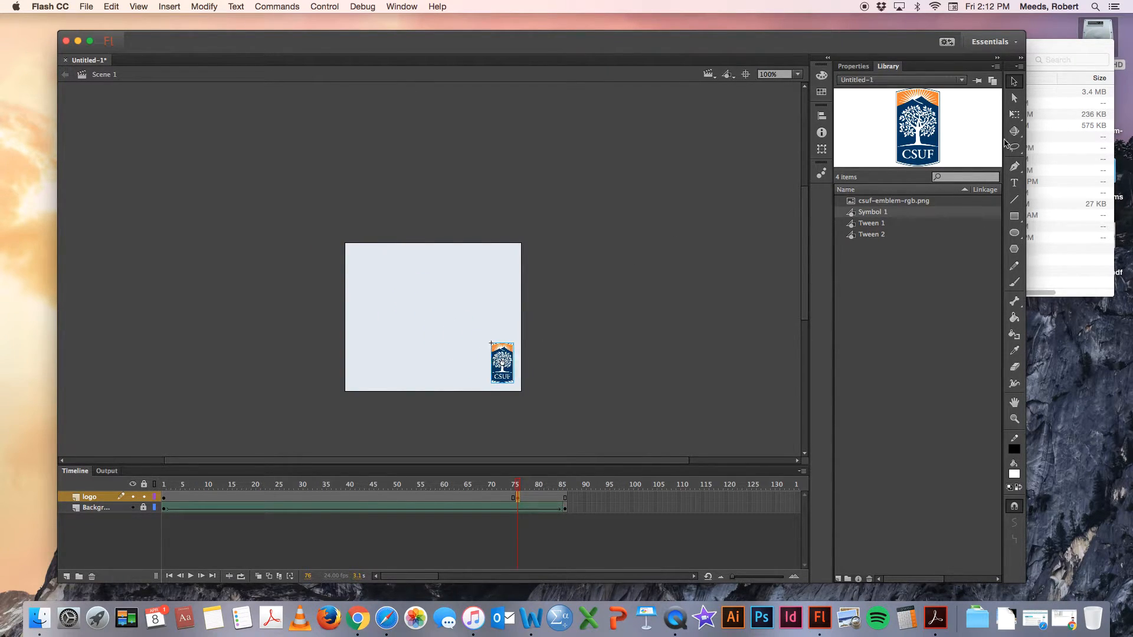
Step: Enlarge the emblem at frame 76 proportionally and reposition it fully inside the stage's lower-right corner
{"action": "left_click", "coordinate": [1014, 114]}
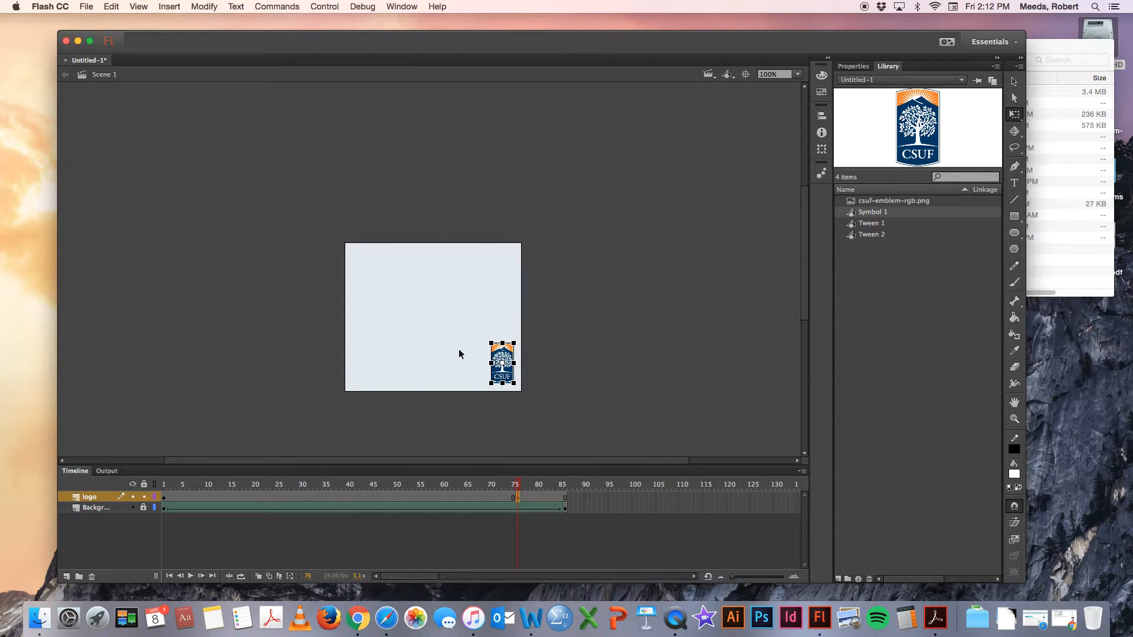
{"action": "left_click_drag", "start_coordinate": [488, 341], "coordinate": [482, 327]}
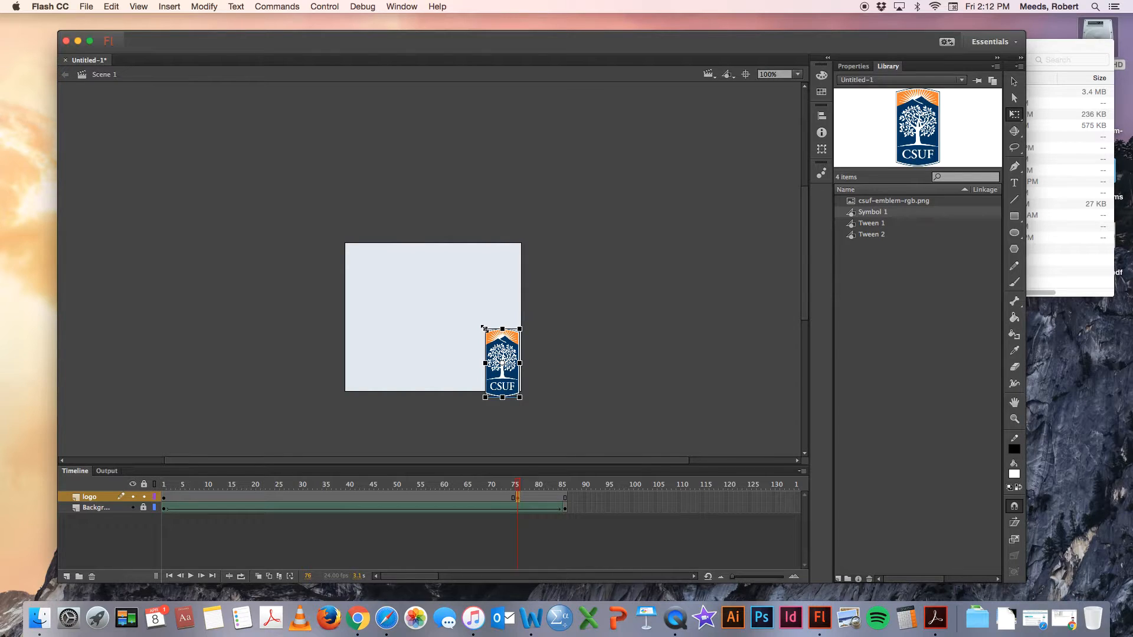
{"action": "key", "text": "super+z"}
{"action": "left_click_drag", "start_coordinate": [490, 343], "coordinate": [471, 313]}
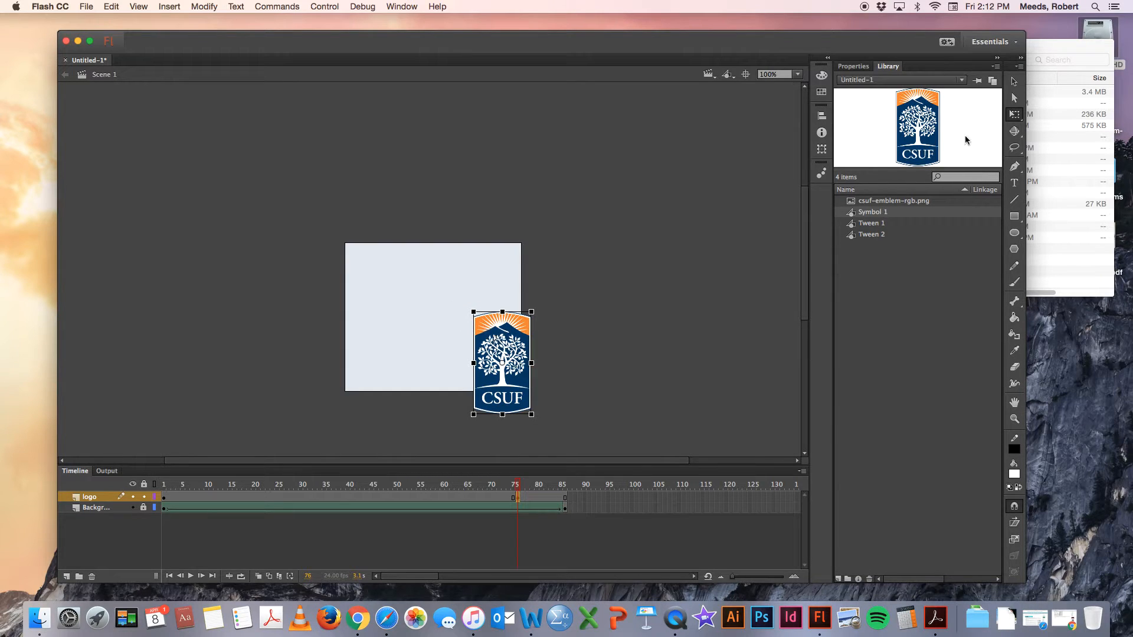
{"action": "left_click", "coordinate": [1013, 80]}
{"action": "left_click_drag", "start_coordinate": [498, 351], "coordinate": [485, 325]}
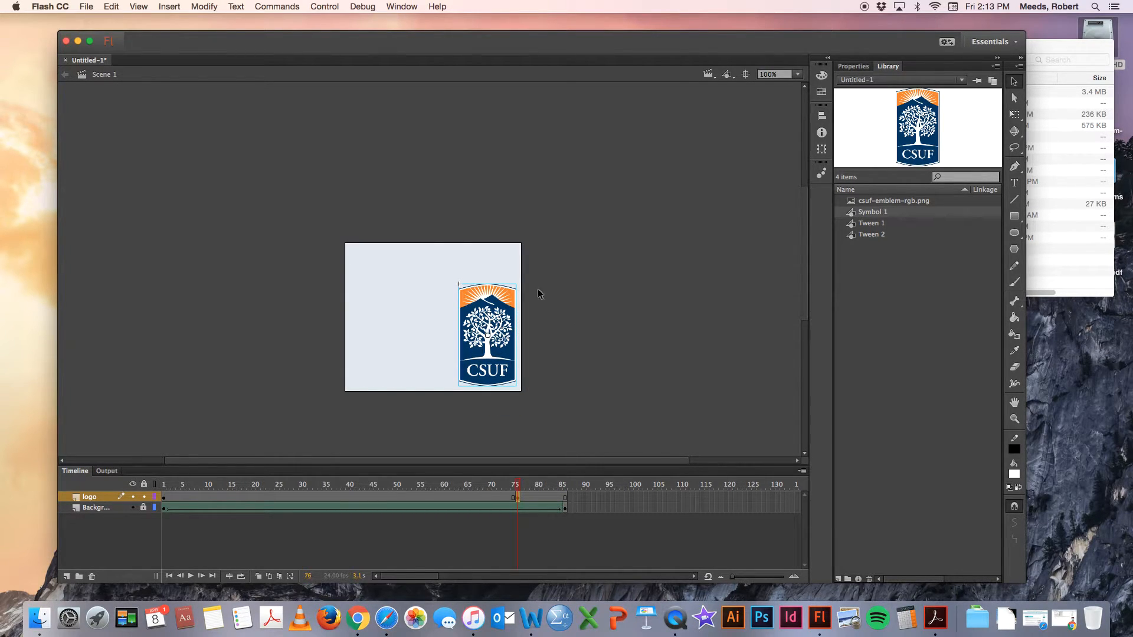
Step: Apply a classic tween between the logo layer's two keyframes and play the animation from frame 1
{"action": "left_click", "coordinate": [320, 496]}
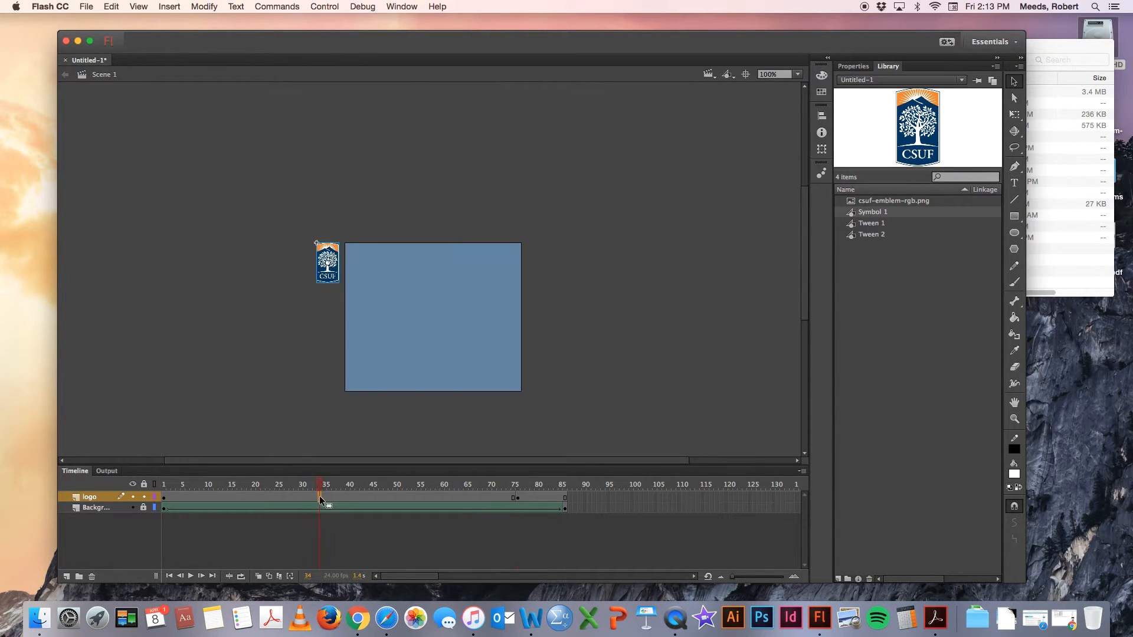
{"action": "left_click", "coordinate": [170, 6]}
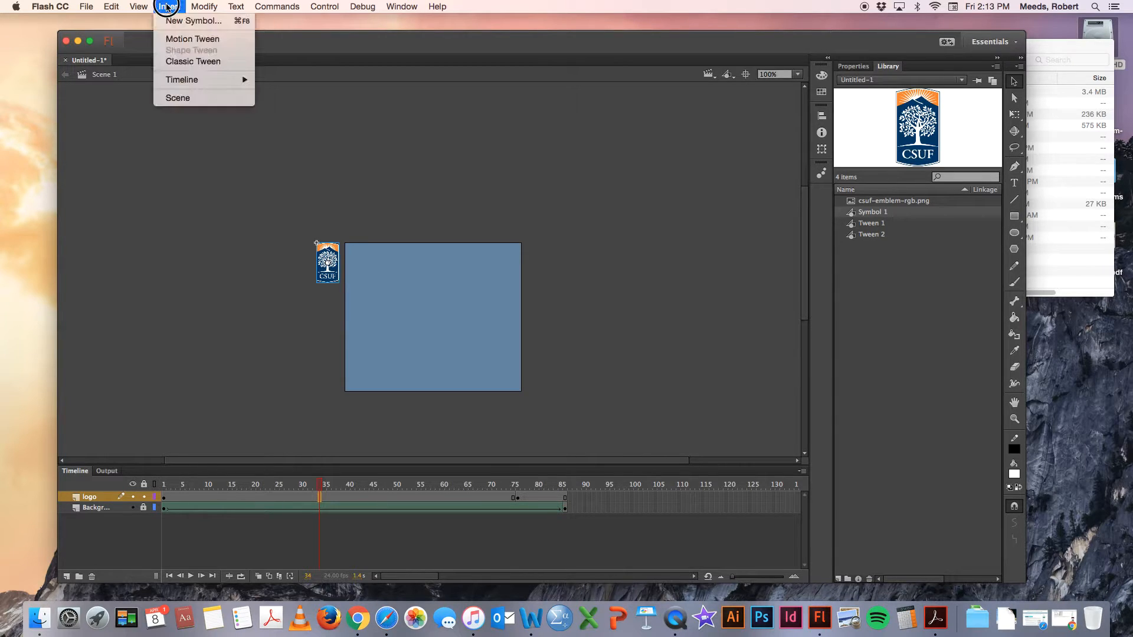
{"action": "left_click", "coordinate": [183, 62]}
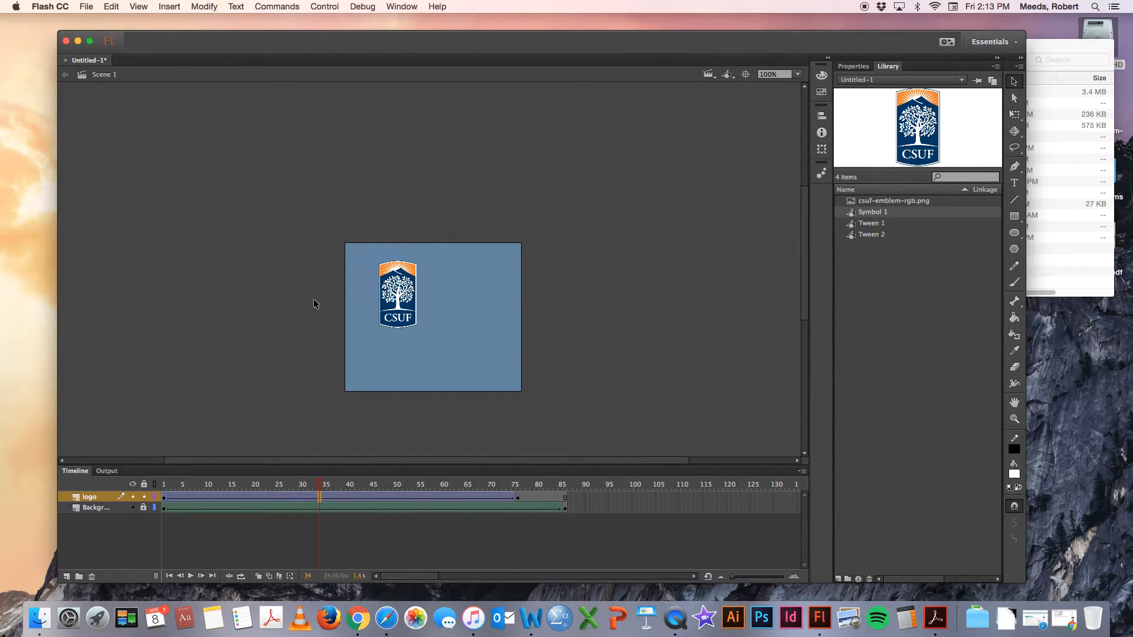
{"action": "left_click_drag", "start_coordinate": [319, 487], "coordinate": [140, 485]}
{"action": "left_click", "coordinate": [190, 576]}
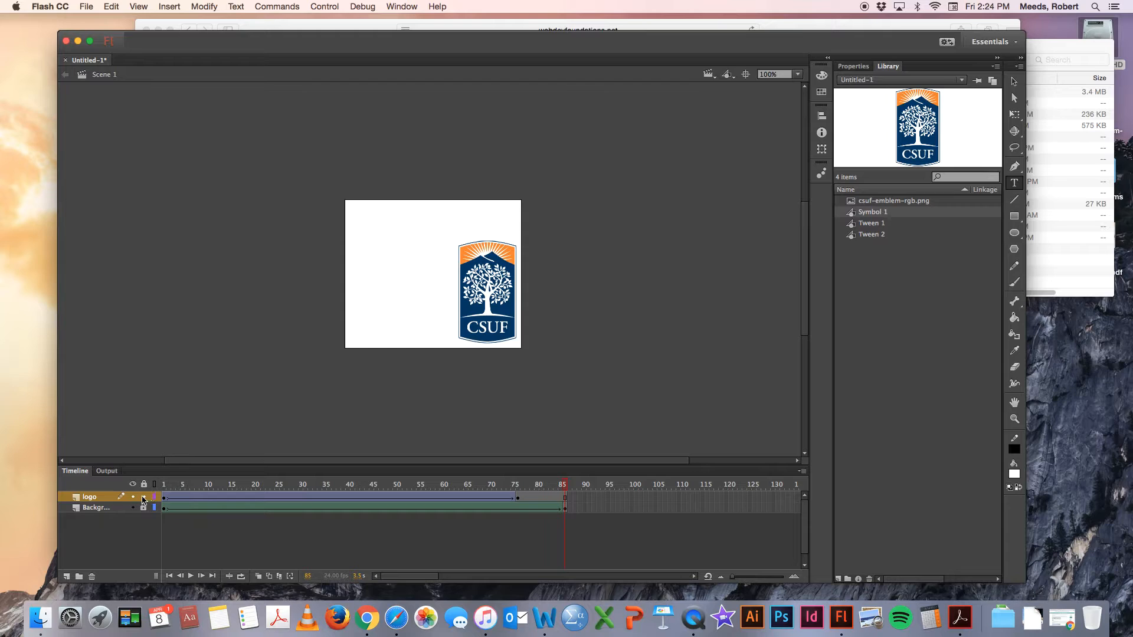
Step: Lock the logo layer and add a new layer named "Titans reach" above it
{"action": "left_click", "coordinate": [143, 497]}
{"action": "left_click", "coordinate": [66, 577]}
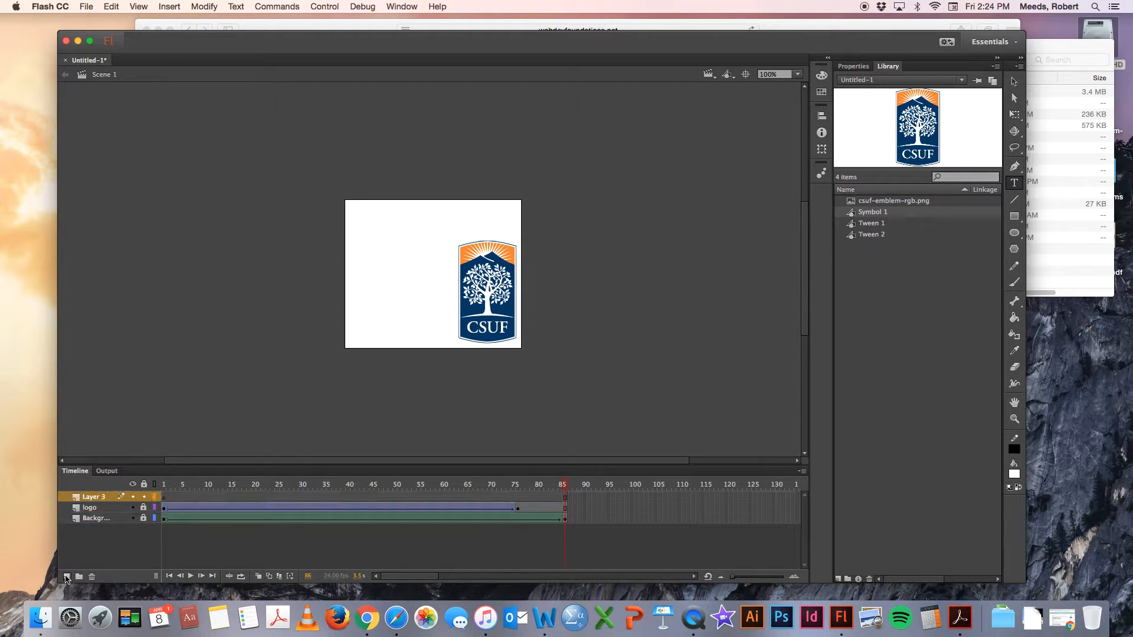
{"action": "double_click", "coordinate": [105, 497]}
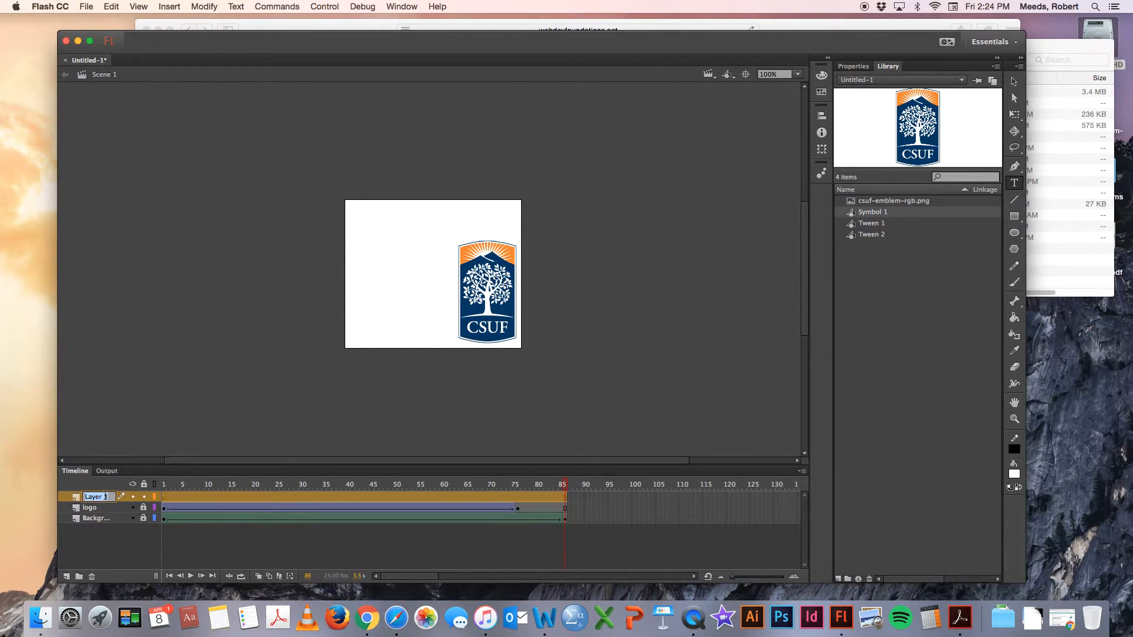
{"action": "type", "text": "Tit"}
{"action": "key", "text": "Return"}
Step: At frame 1 of the Titans layer, sample the emblem's orange as the fill color with the Eyedropper
{"action": "left_click", "coordinate": [164, 497]}
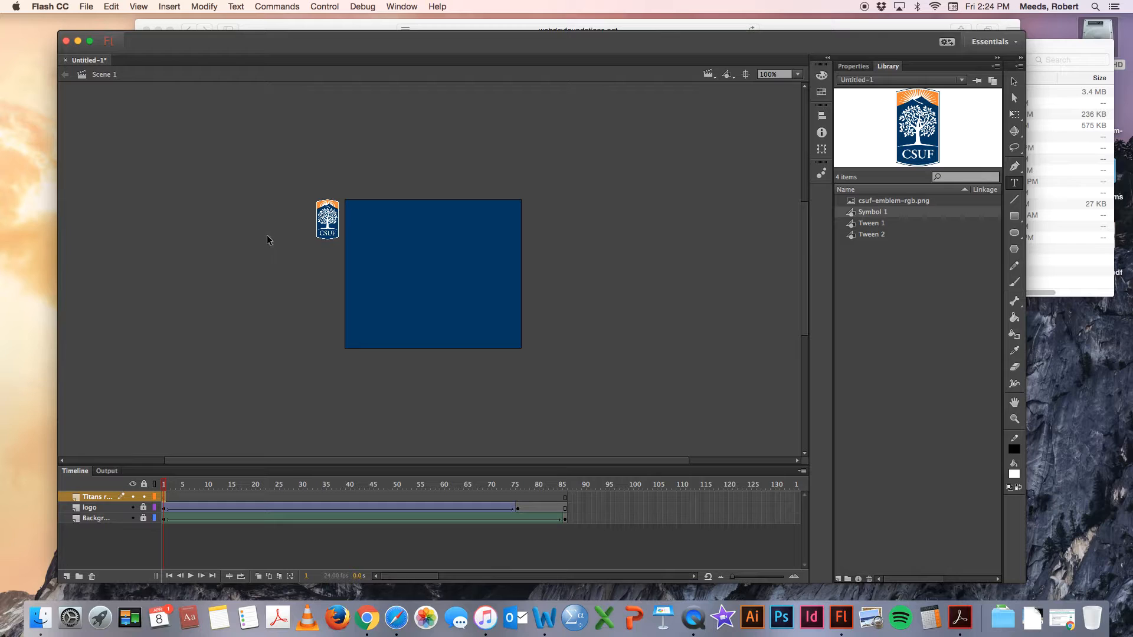
{"action": "key", "text": "super+equal"}
{"action": "key", "text": "super+equal"}
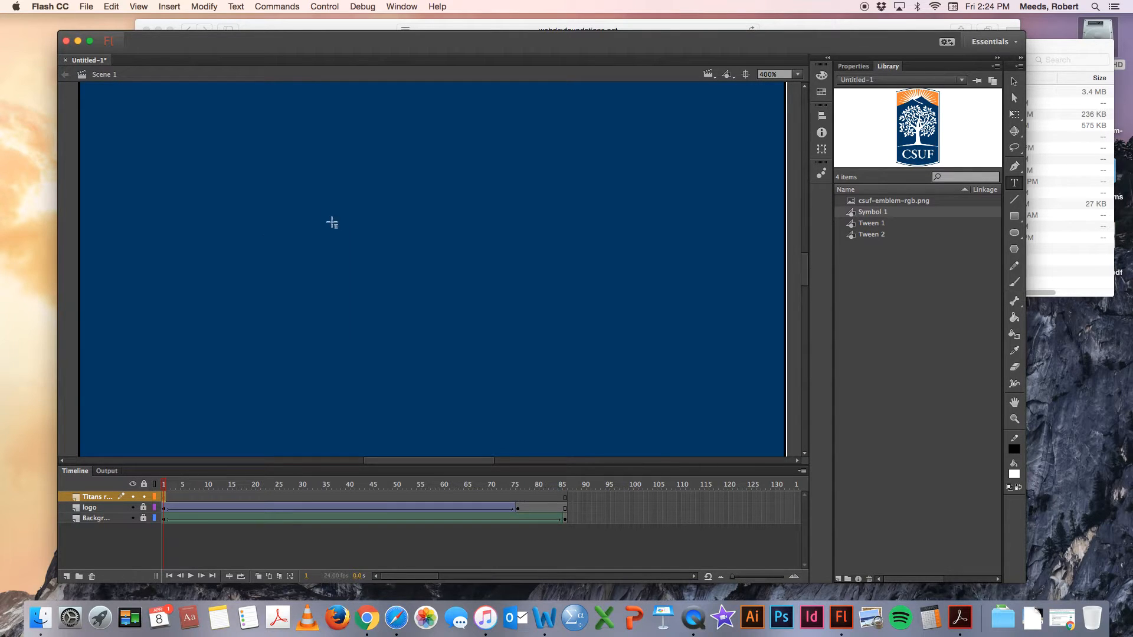
{"action": "scroll", "coordinate": [324, 236], "scroll_direction": "up", "scroll_amount": 10}
{"action": "scroll", "coordinate": [330, 237], "scroll_direction": "down", "scroll_amount": 5}
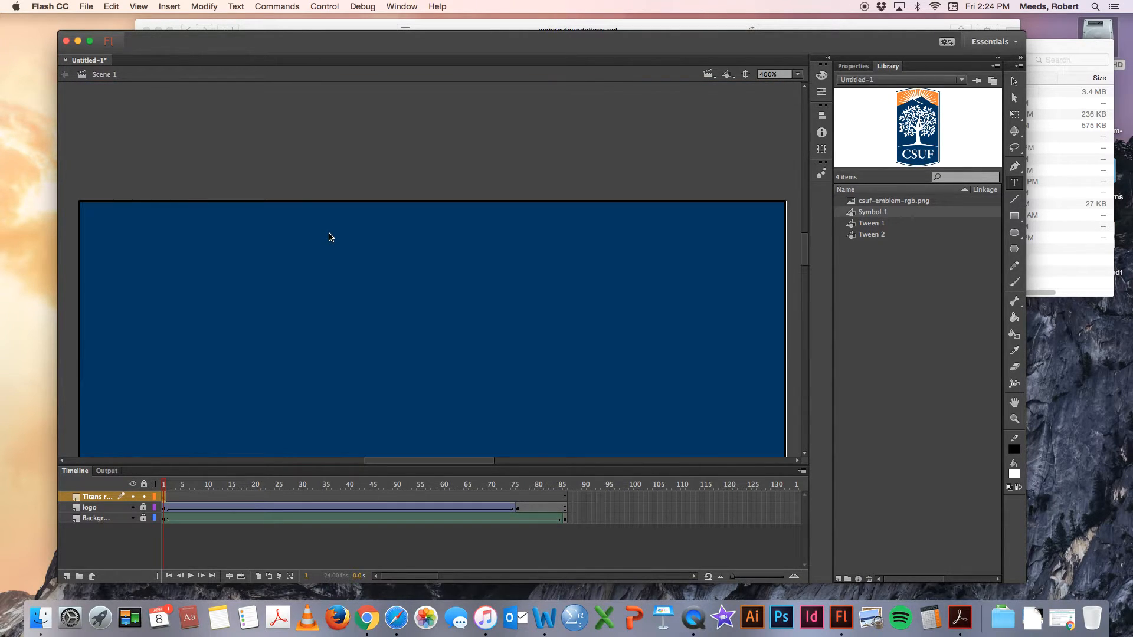
{"action": "scroll", "coordinate": [331, 237], "scroll_direction": "left", "scroll_amount": 10}
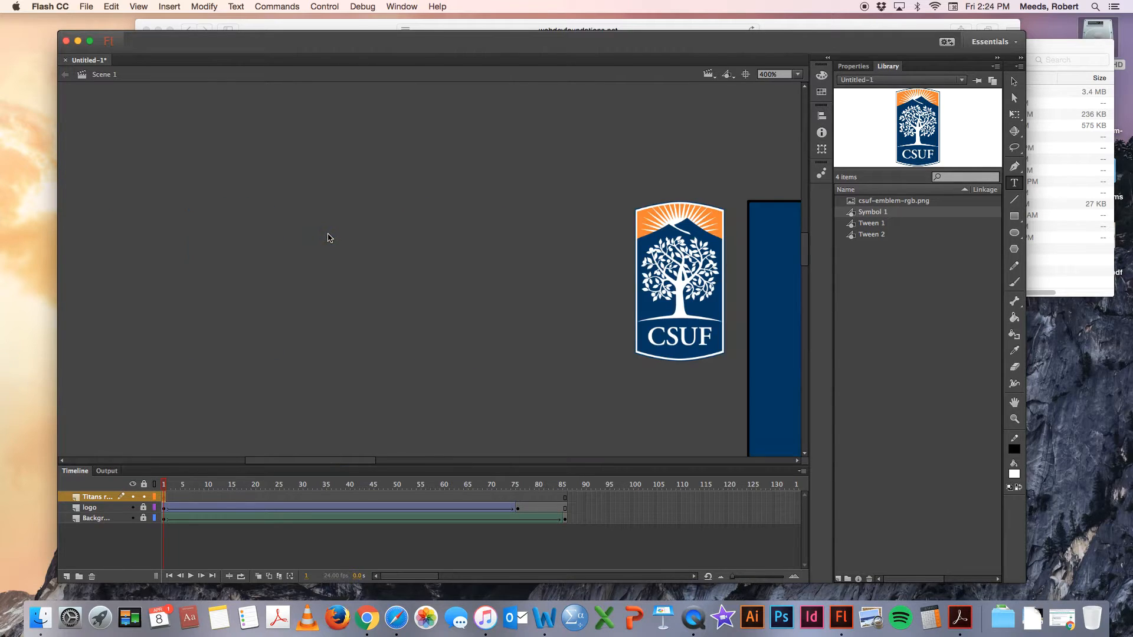
{"action": "left_click", "coordinate": [1014, 350]}
{"action": "left_click", "coordinate": [643, 211]}
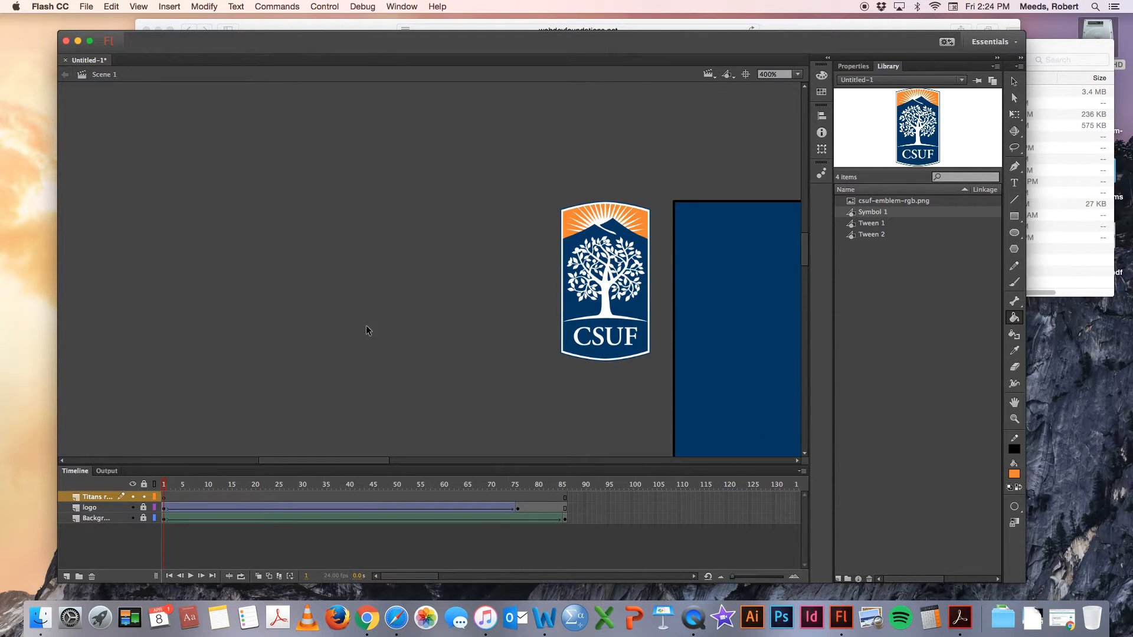
Step: Add the orange text "Titans reach" just below the stage's lower-left corner with the Text tool
{"action": "key", "text": "super+minus"}
{"action": "key", "text": "super+minus"}
{"action": "scroll", "coordinate": [401, 346], "scroll_direction": "down", "scroll_amount": 4}
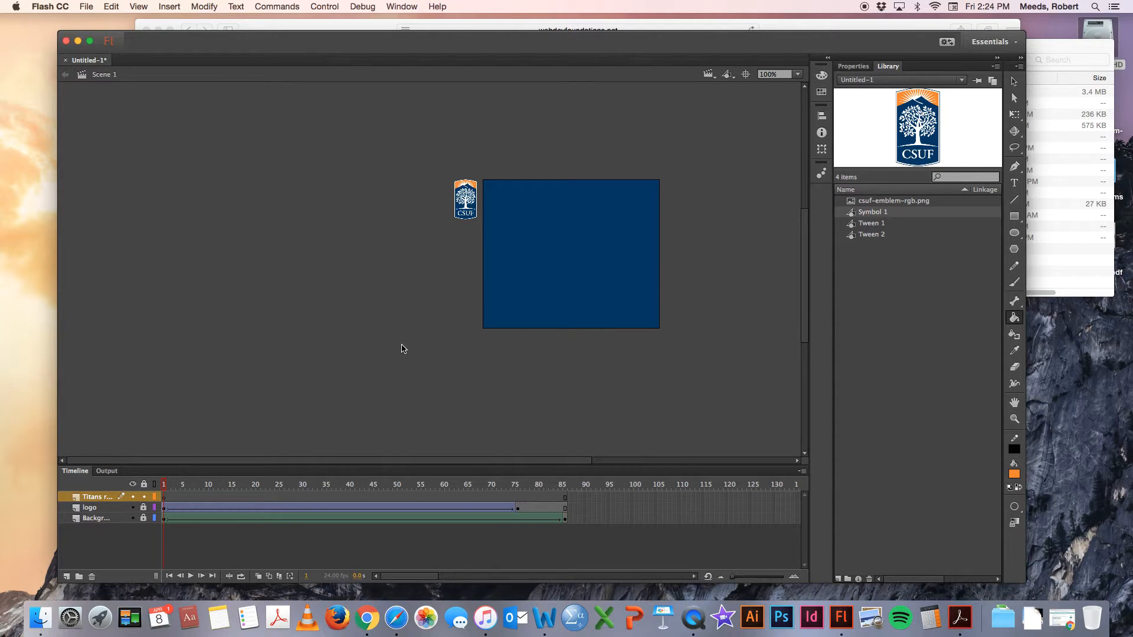
{"action": "scroll", "coordinate": [401, 348], "scroll_direction": "right", "scroll_amount": 10}
{"action": "scroll", "coordinate": [397, 354], "scroll_direction": "down", "scroll_amount": 2}
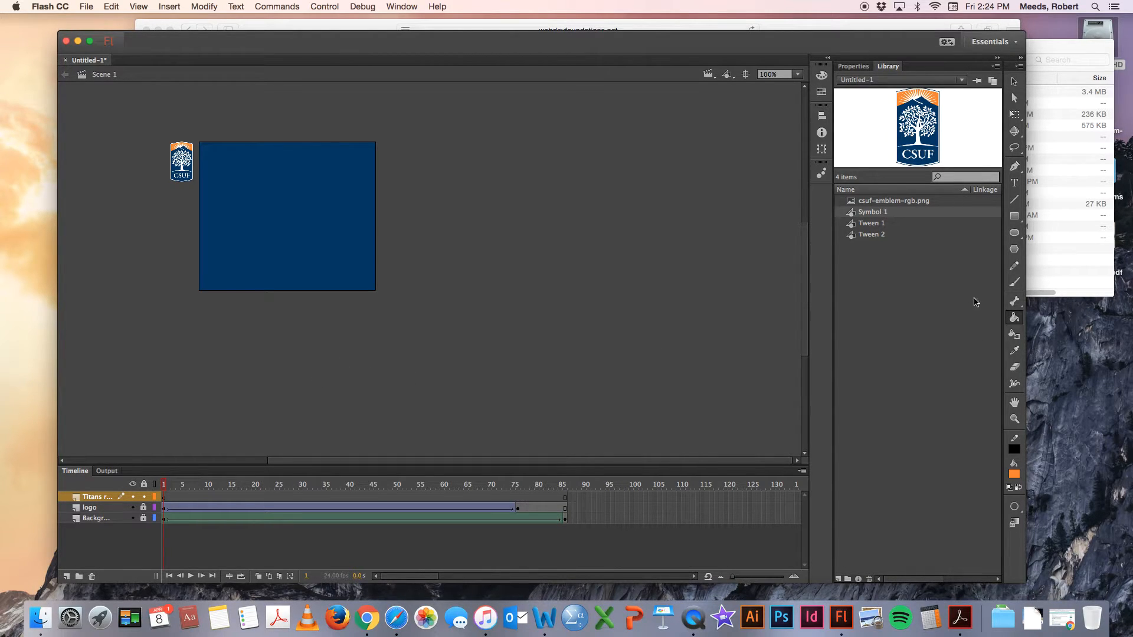
{"action": "left_click", "coordinate": [1014, 183]}
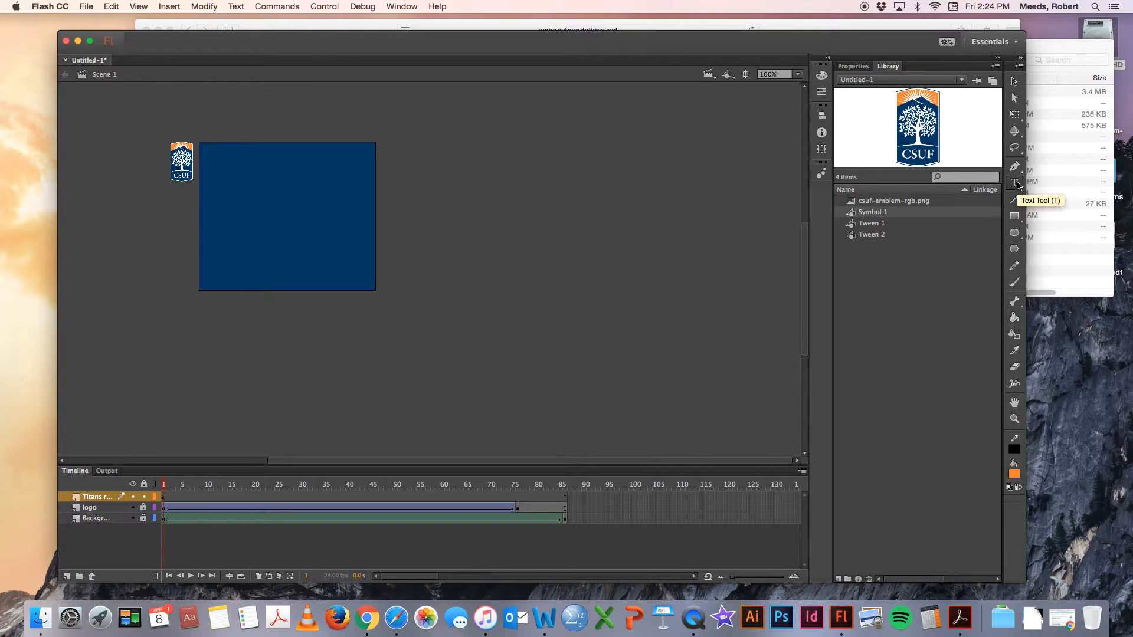
{"action": "left_click", "coordinate": [204, 303]}
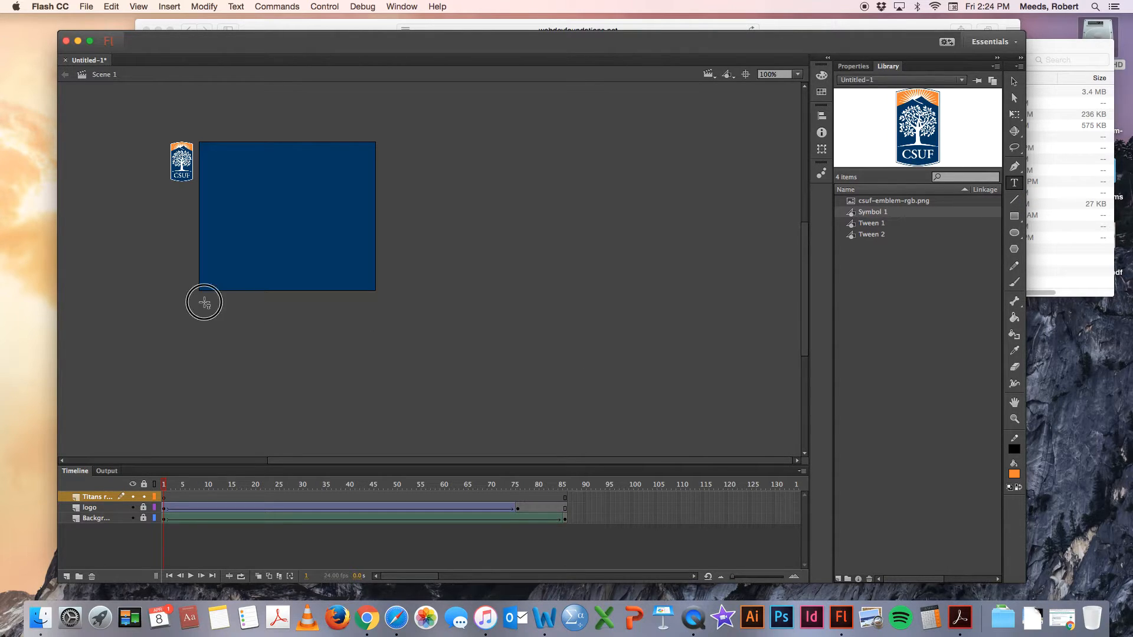
{"action": "type", "text": "Titan"}
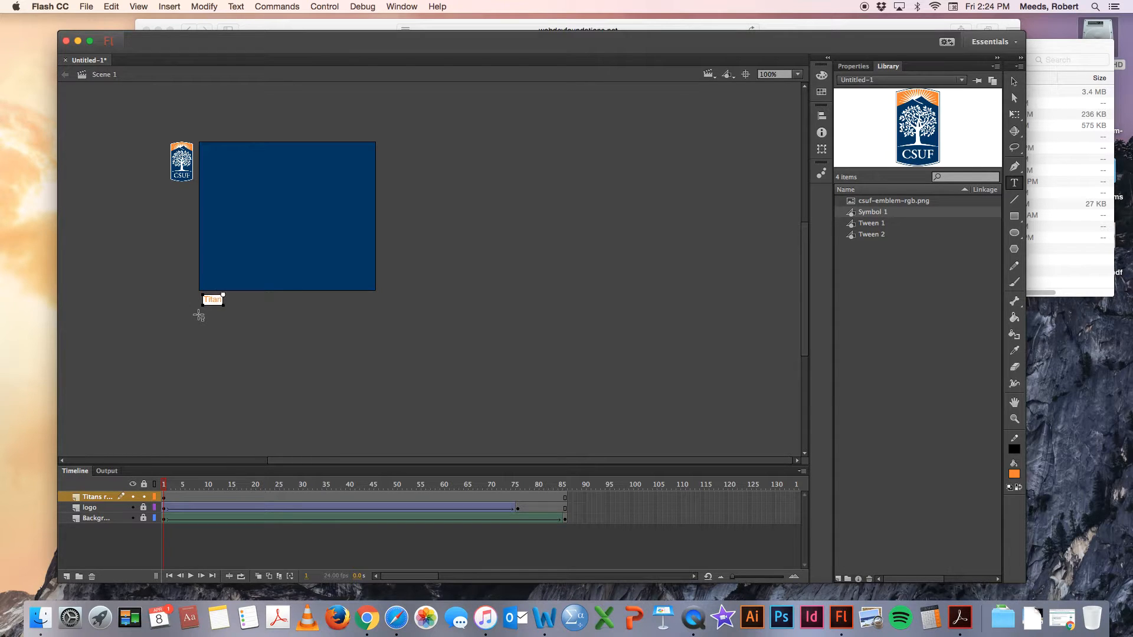
{"action": "type", "text": "s reach"}
Step: Set the font of the whole "Titans reach" text to Helvetica Regular
{"action": "left_click_drag", "start_coordinate": [205, 299], "coordinate": [255, 300]}
{"action": "left_click", "coordinate": [236, 7]}
{"action": "mouse_move", "coordinate": [245, 22]}
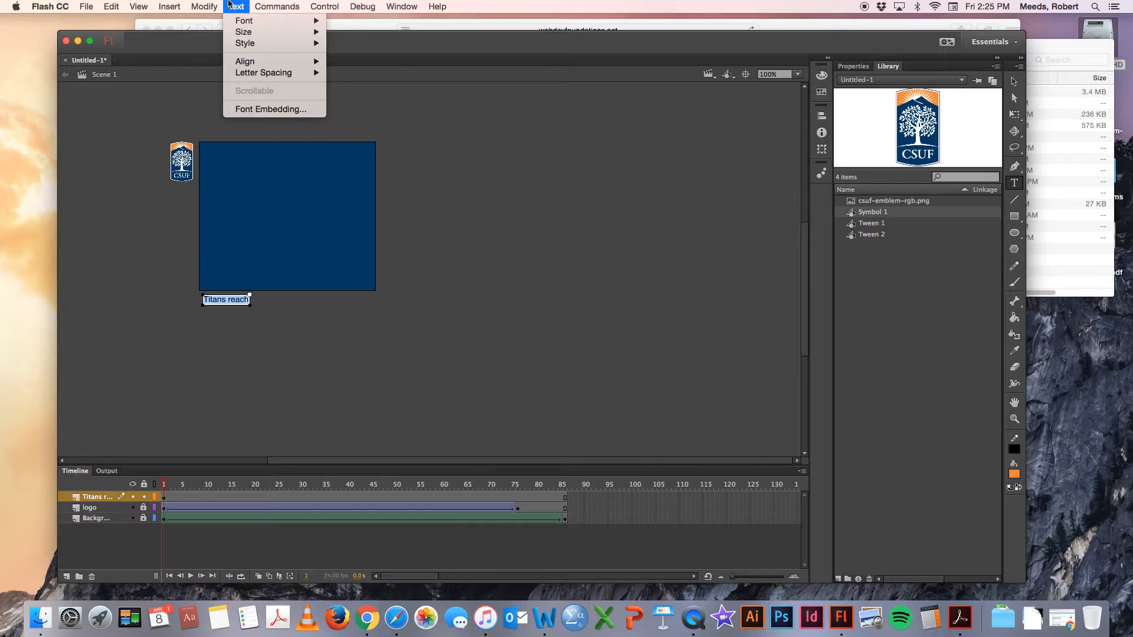
{"action": "scroll", "coordinate": [378, 441], "scroll_direction": "down", "scroll_amount": 5}
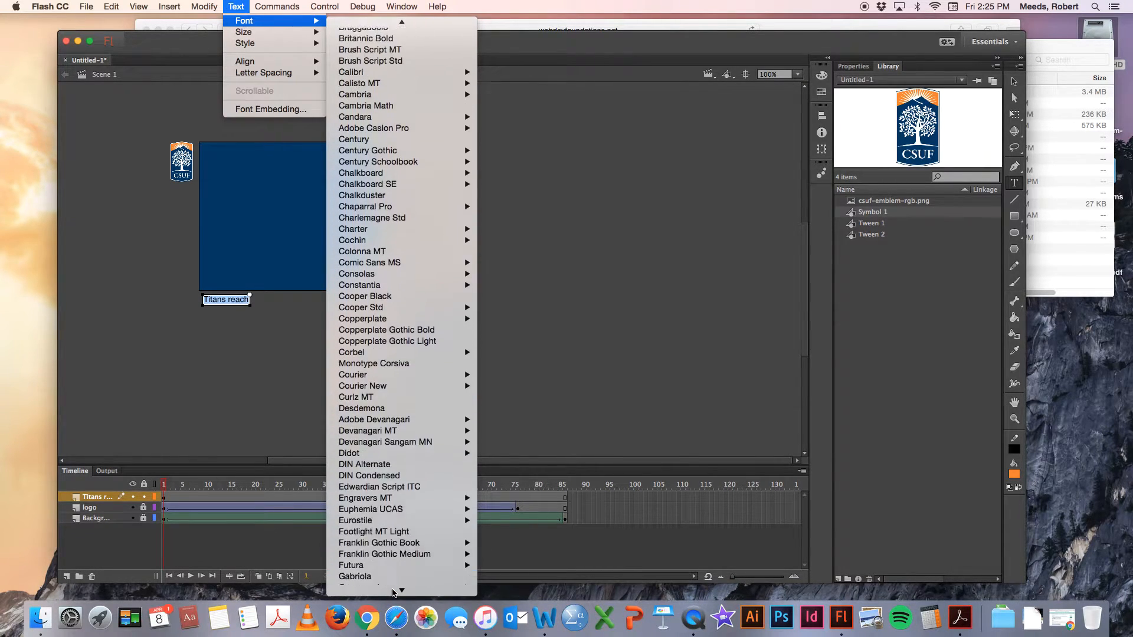
{"action": "mouse_move", "coordinate": [393, 534]}
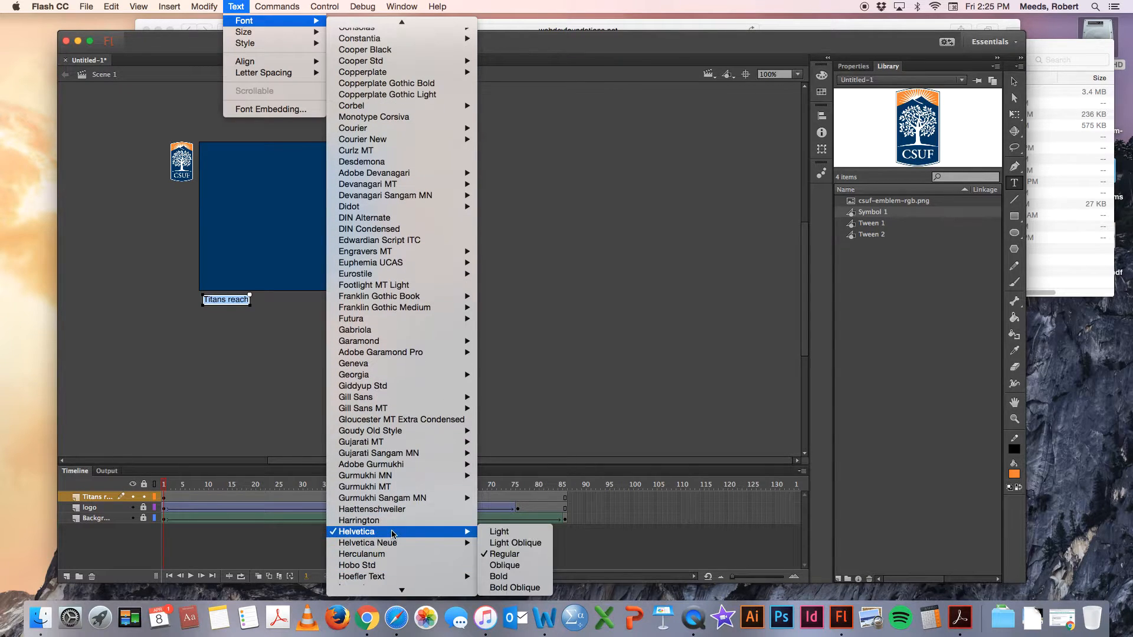
{"action": "left_click", "coordinate": [504, 554]}
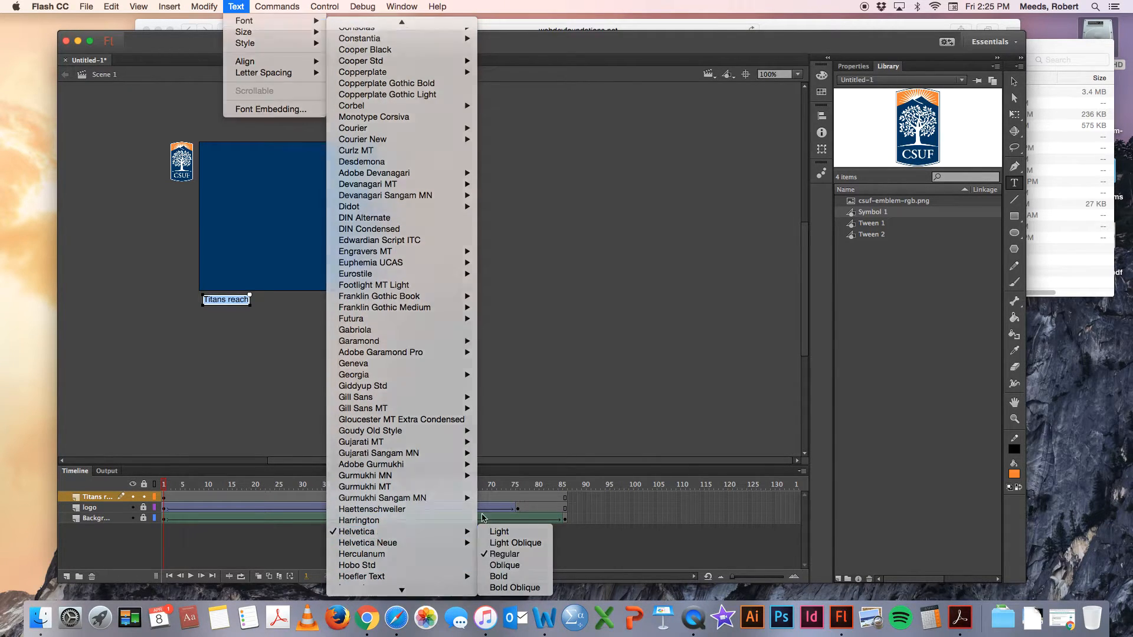
Step: Set the size of the "Titans reach" text to 18 and finish editing it
{"action": "left_click", "coordinate": [236, 7]}
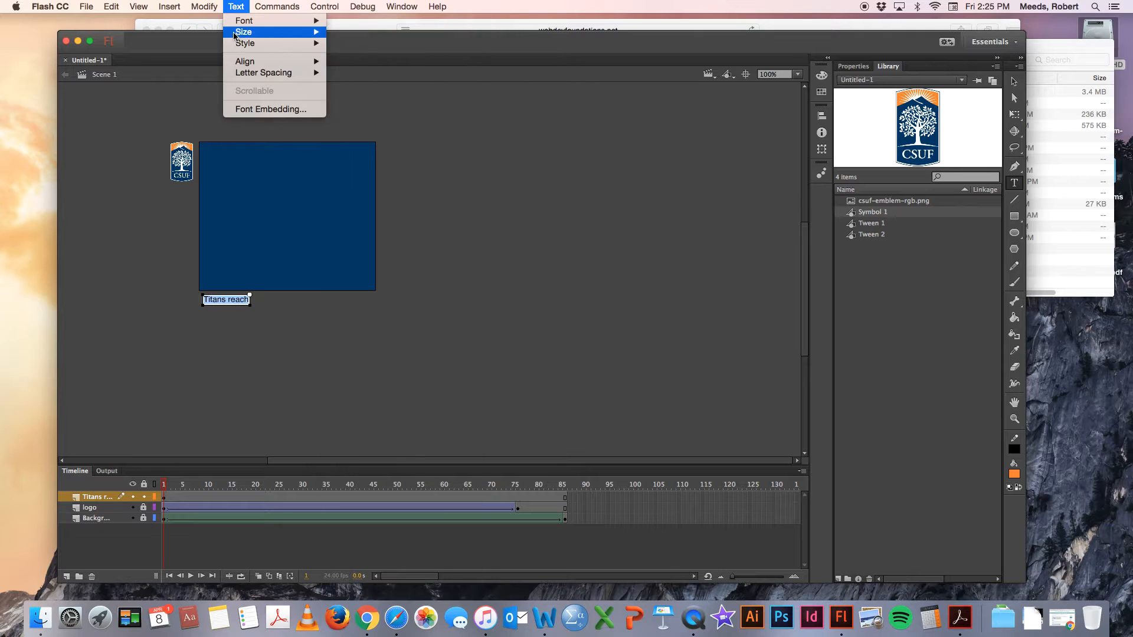
{"action": "mouse_move", "coordinate": [301, 32]}
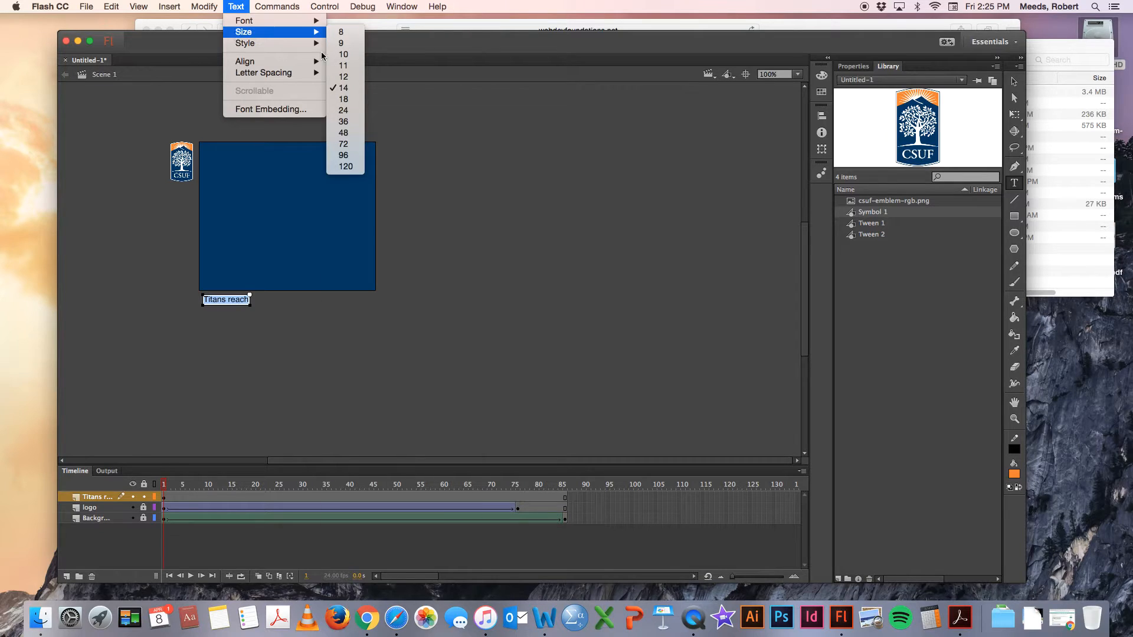
{"action": "left_click", "coordinate": [347, 100]}
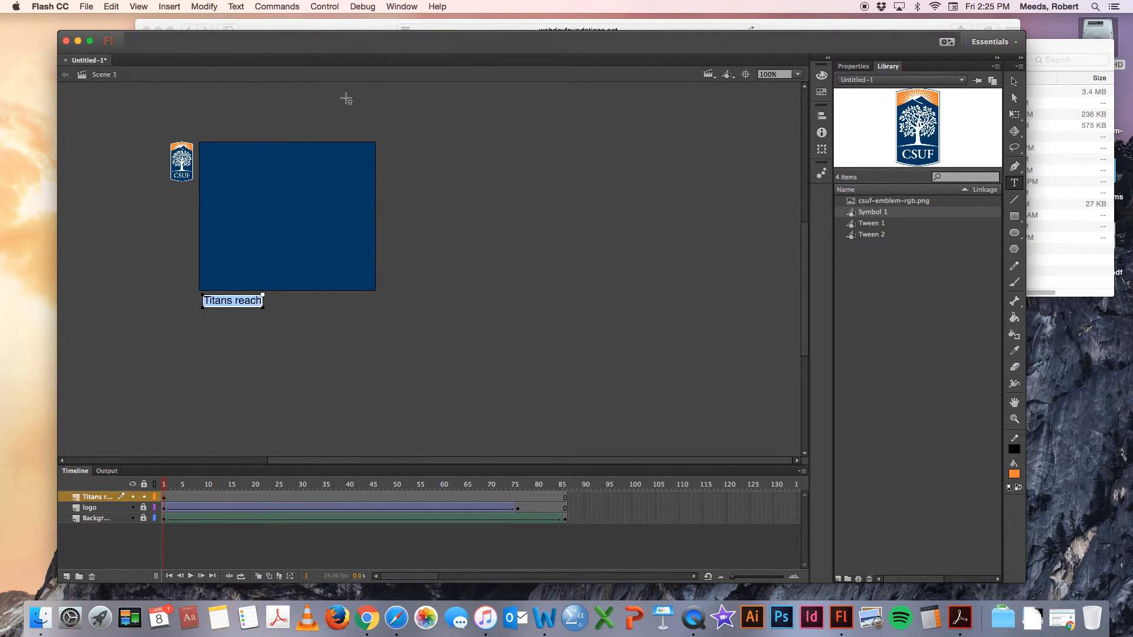
{"action": "left_click", "coordinate": [275, 302]}
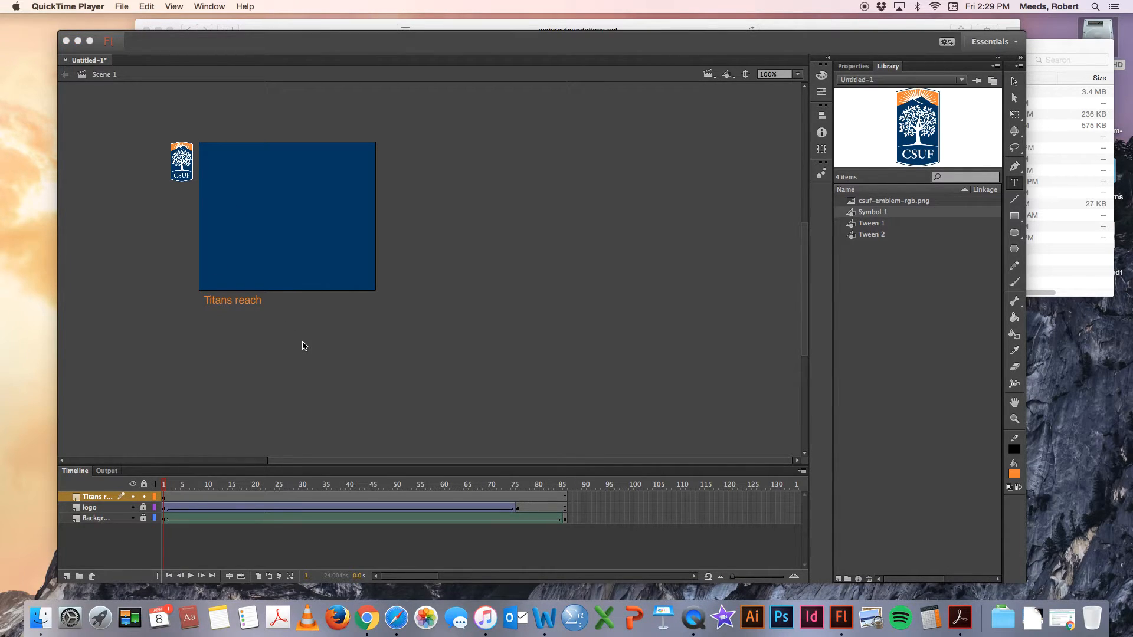
Step: Insert a keyframe at frame 75 of the Titans layer and move the "Titans reach" text straight up into the stage's upper-left corner
{"action": "left_click", "coordinate": [516, 500]}
{"action": "left_click", "coordinate": [515, 498]}
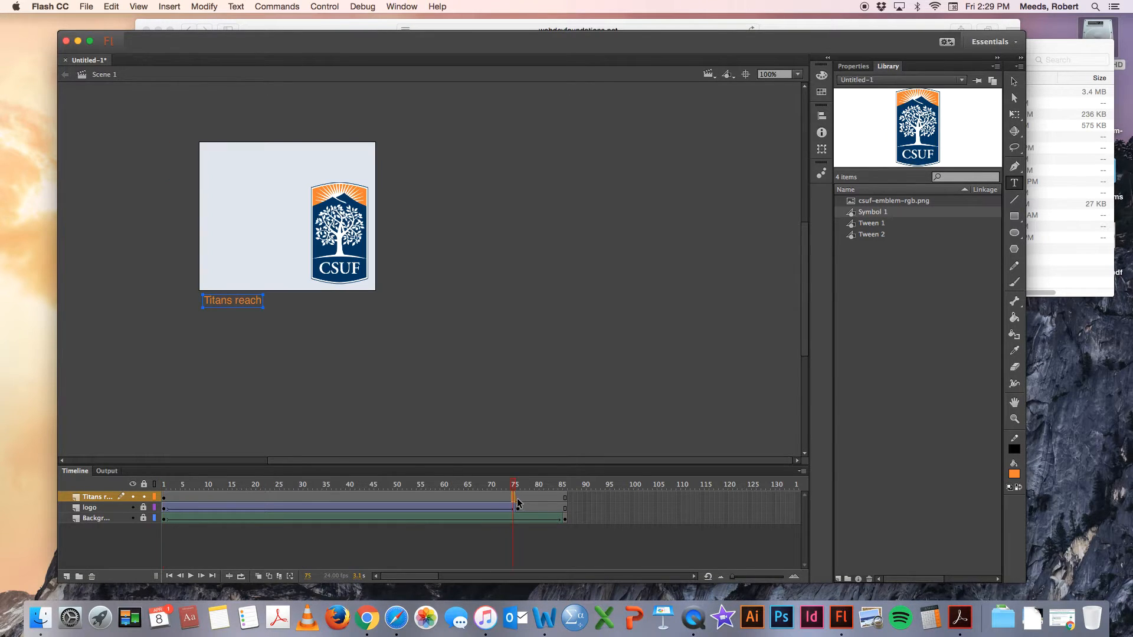
{"action": "left_click", "coordinate": [168, 6]}
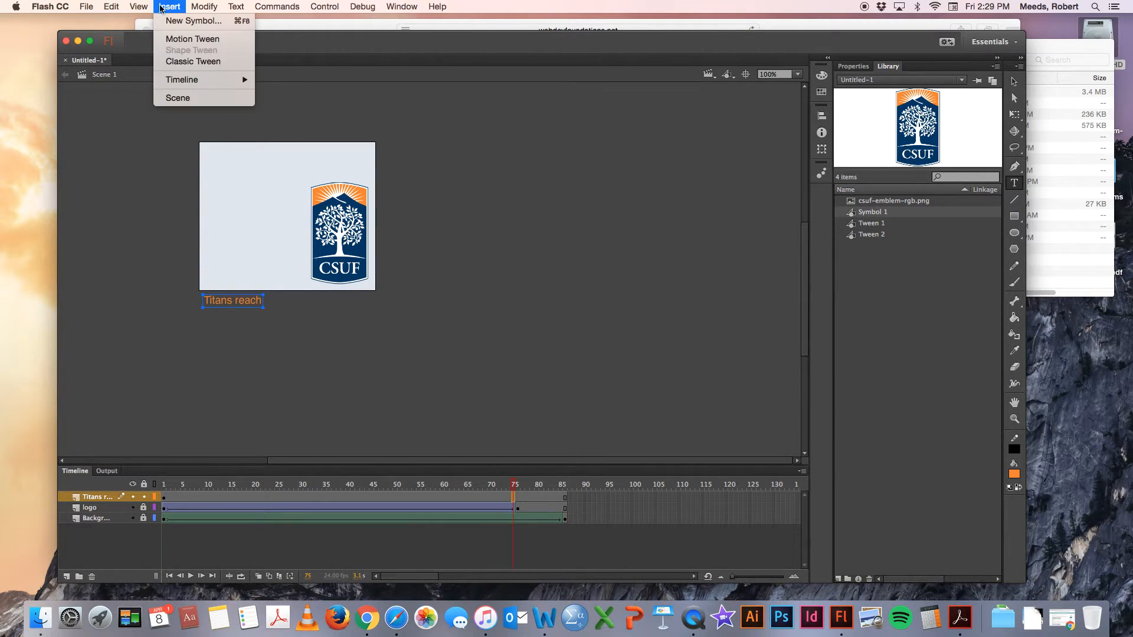
{"action": "mouse_move", "coordinate": [180, 79]}
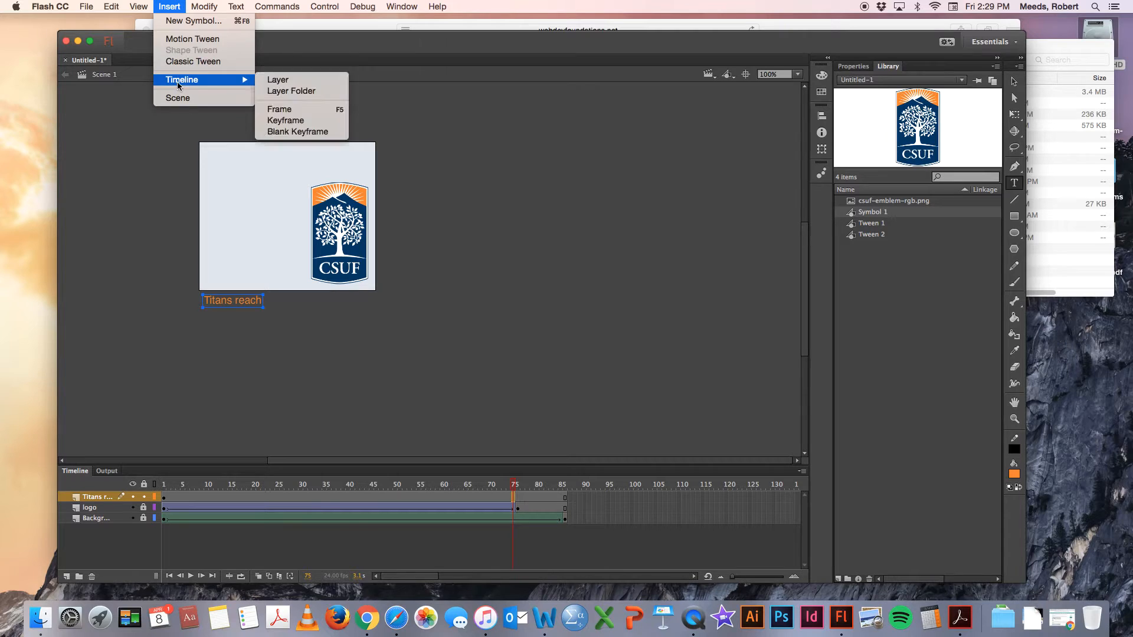
{"action": "left_click", "coordinate": [289, 118]}
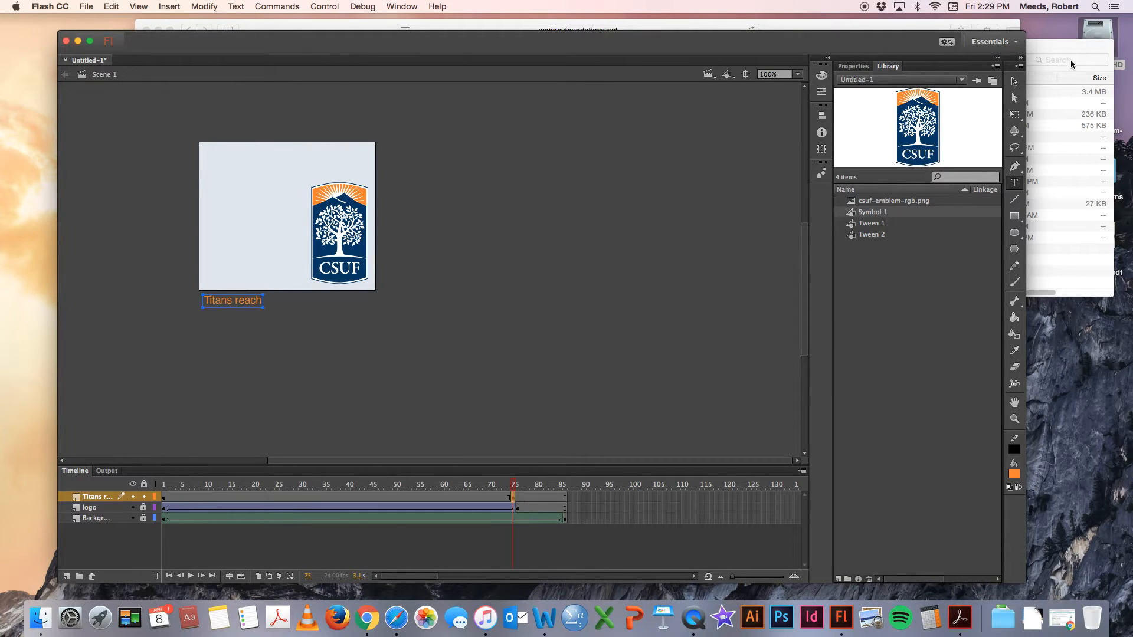
{"action": "left_click", "coordinate": [1014, 82]}
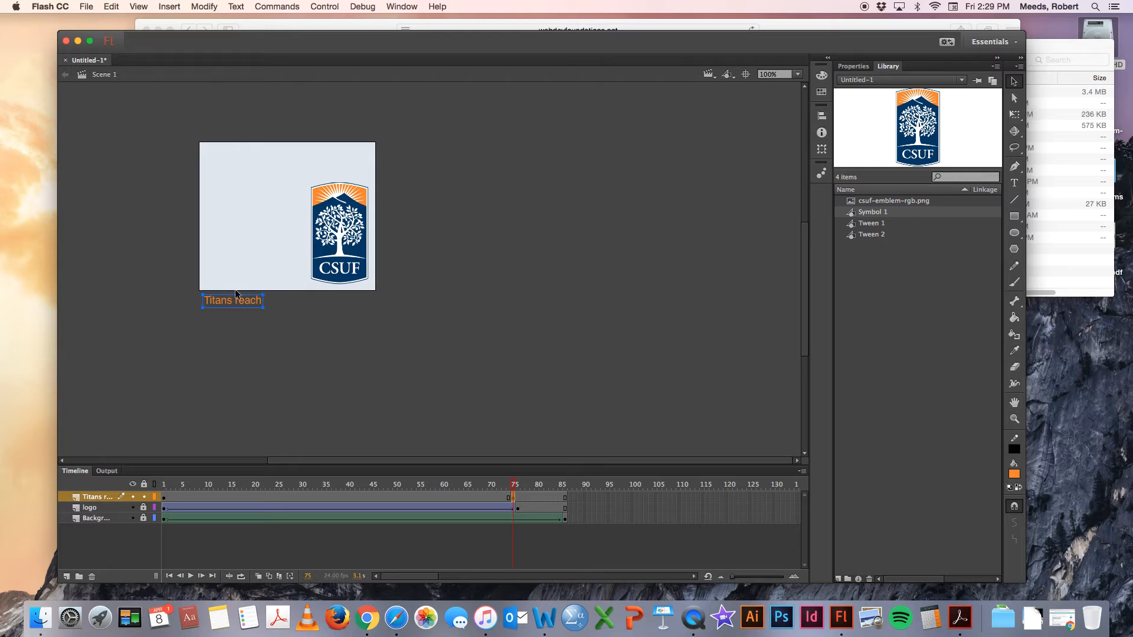
{"action": "left_click_drag", "start_coordinate": [236, 302], "coordinate": [240, 158]}
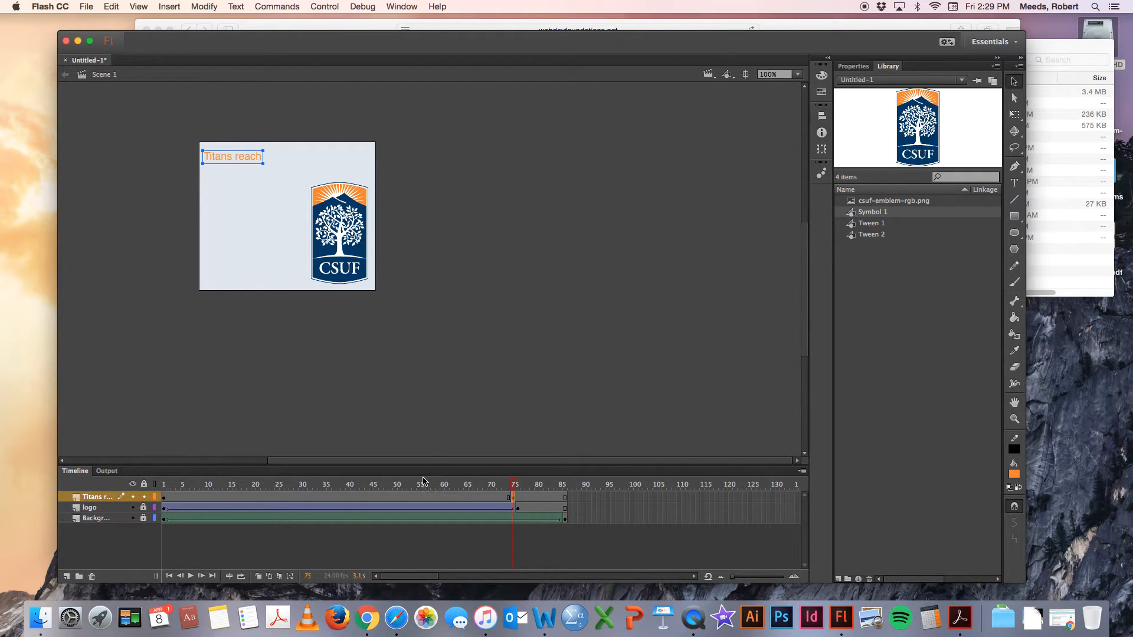
Step: Apply a classic tween between the Titans layer's two keyframes and play the animation from frame 1
{"action": "left_click", "coordinate": [319, 503]}
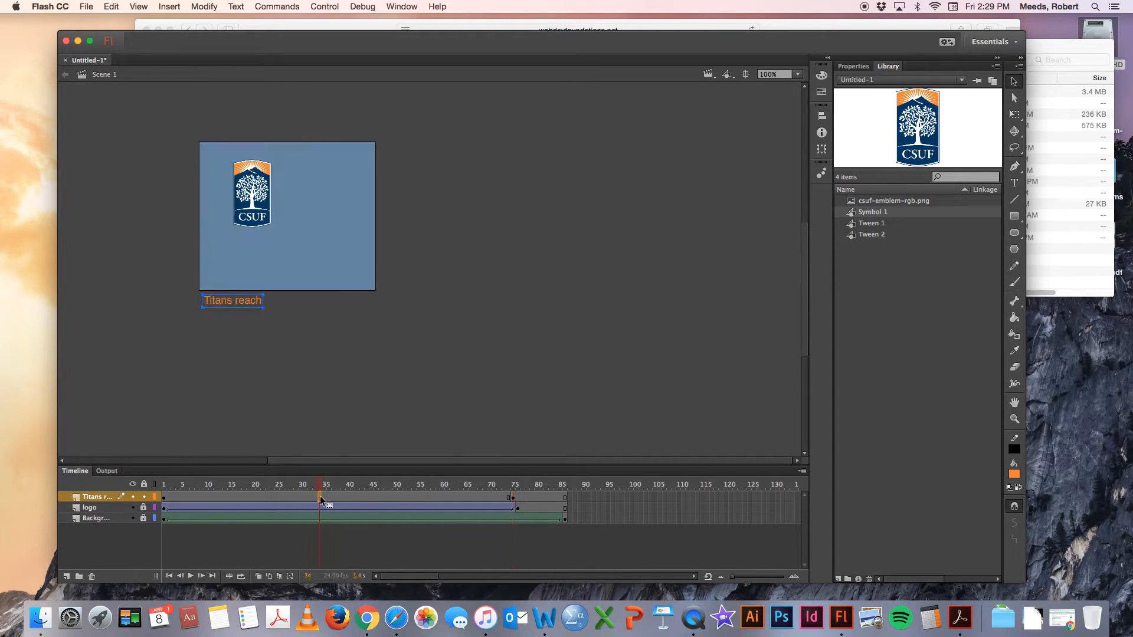
{"action": "left_click", "coordinate": [169, 7]}
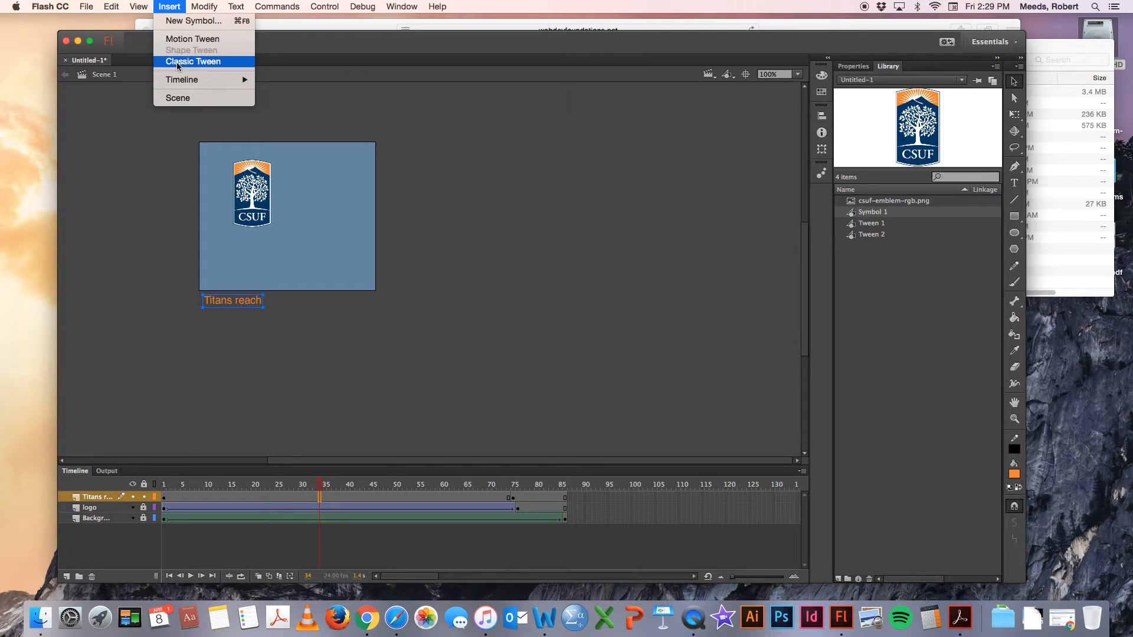
{"action": "left_click", "coordinate": [177, 62]}
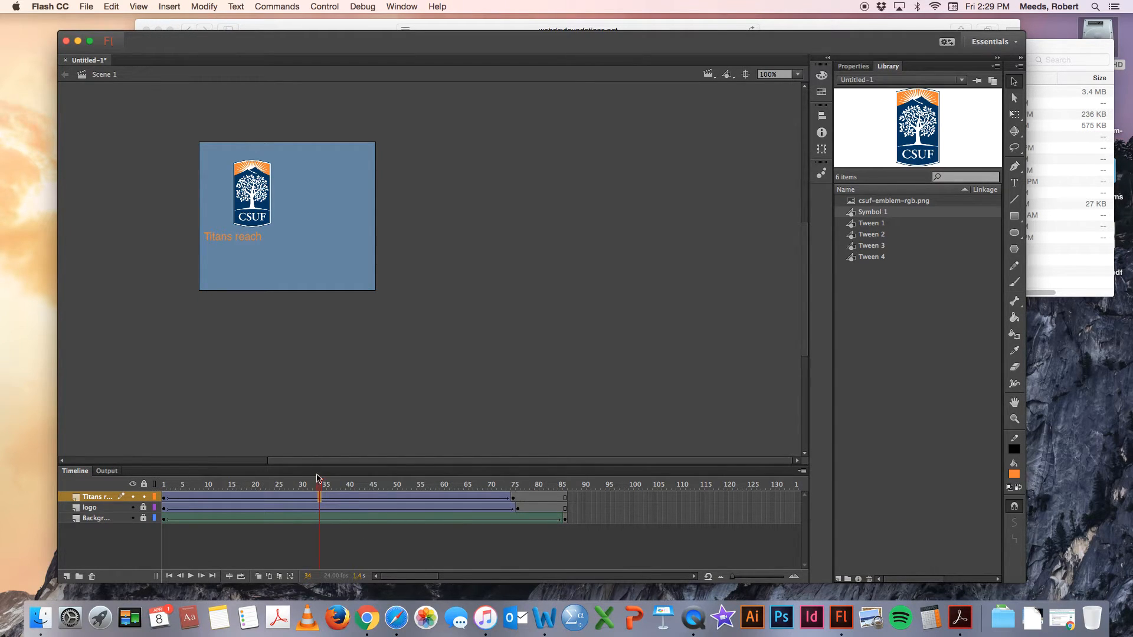
{"action": "left_click_drag", "start_coordinate": [317, 478], "coordinate": [119, 472]}
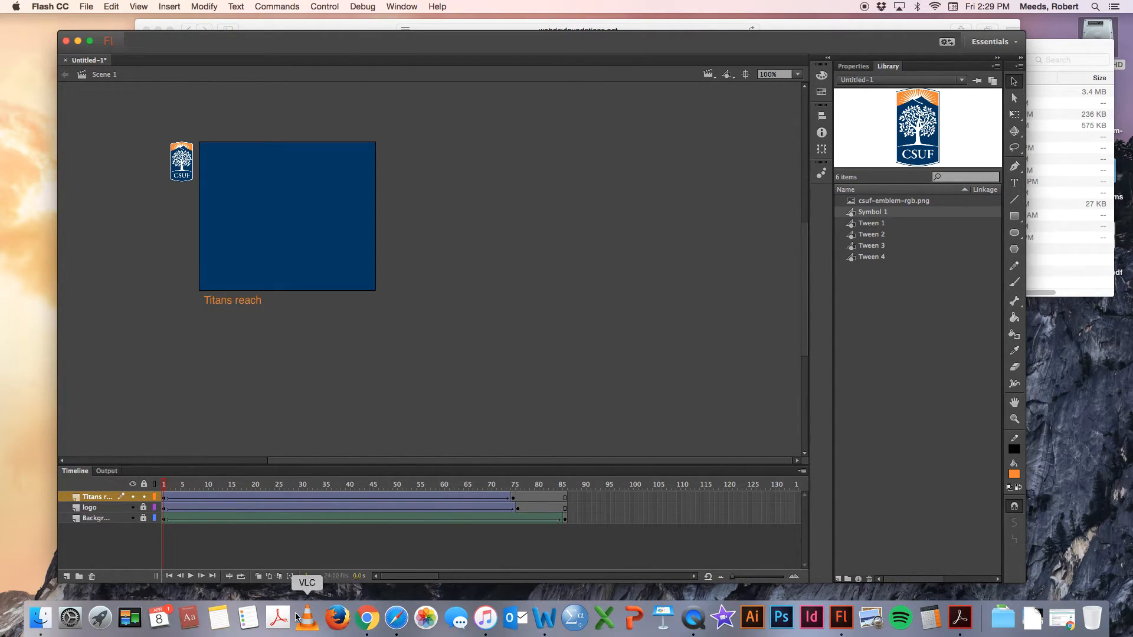
{"action": "left_click", "coordinate": [191, 576]}
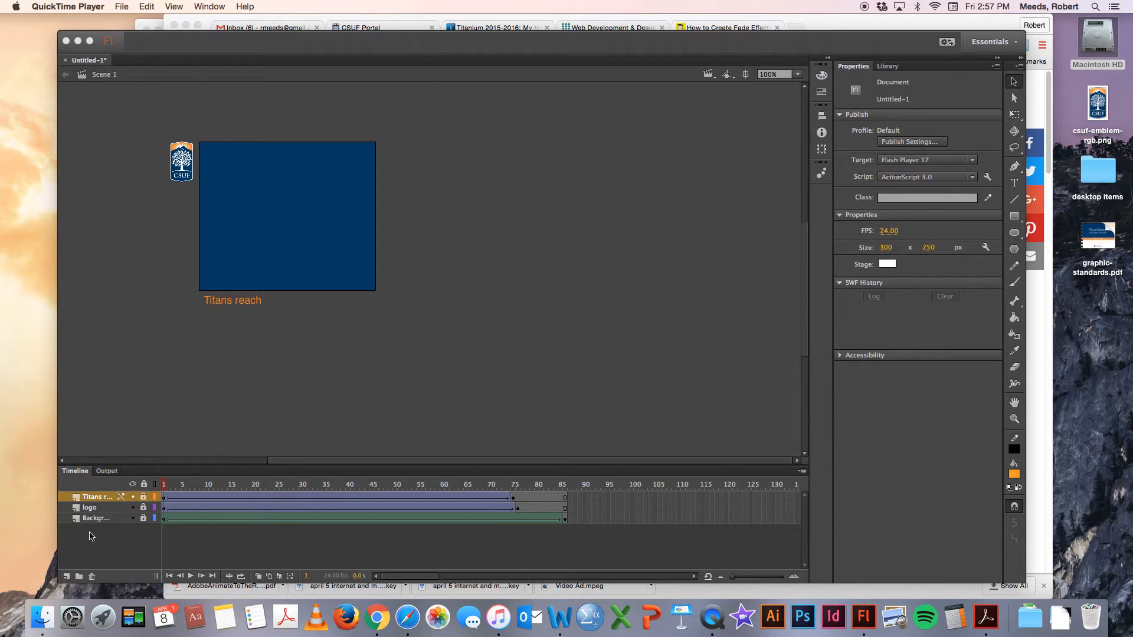
Step: Add a new layer above the Titans layer and name it "higher"
{"action": "left_click", "coordinate": [67, 577]}
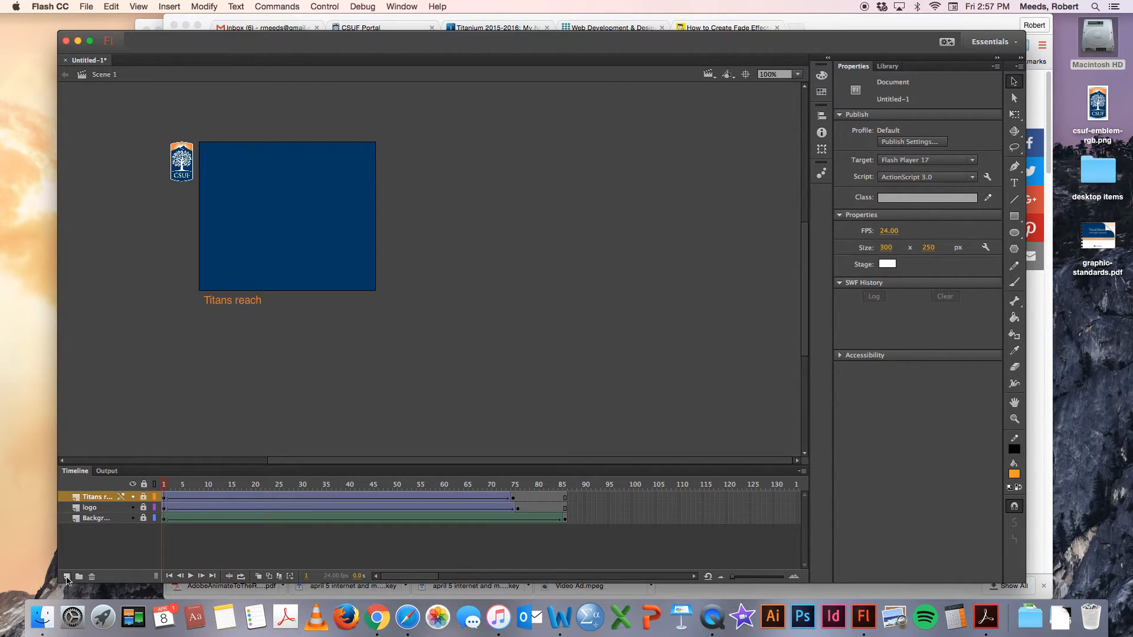
{"action": "left_click", "coordinate": [67, 576]}
{"action": "double_click", "coordinate": [102, 496]}
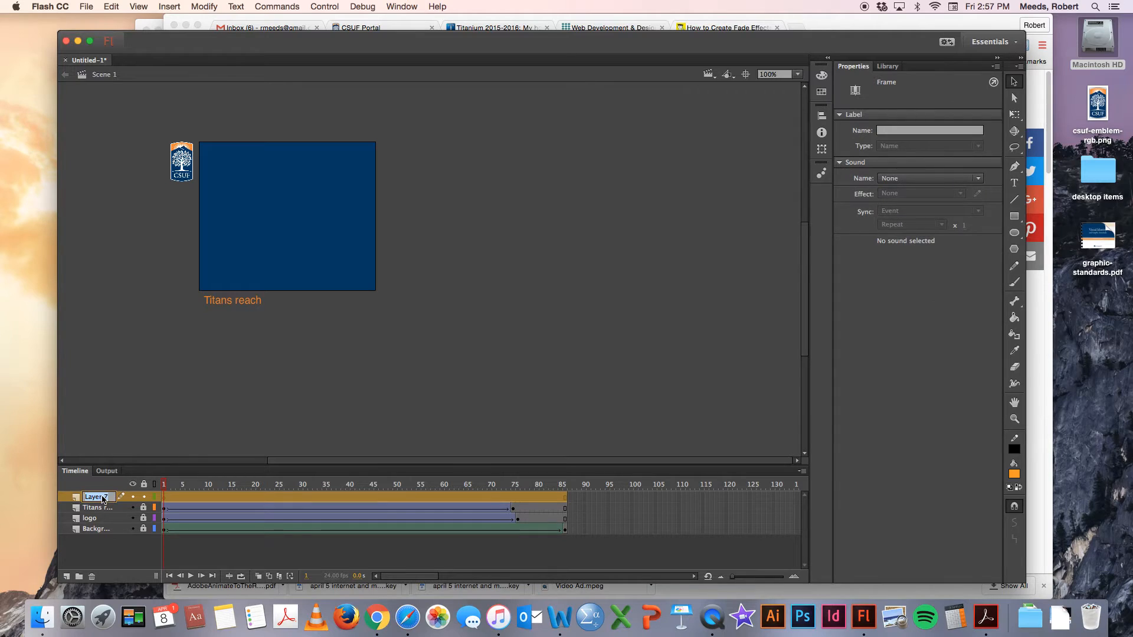
{"action": "type", "text": "higher"}
{"action": "key", "text": "Return"}
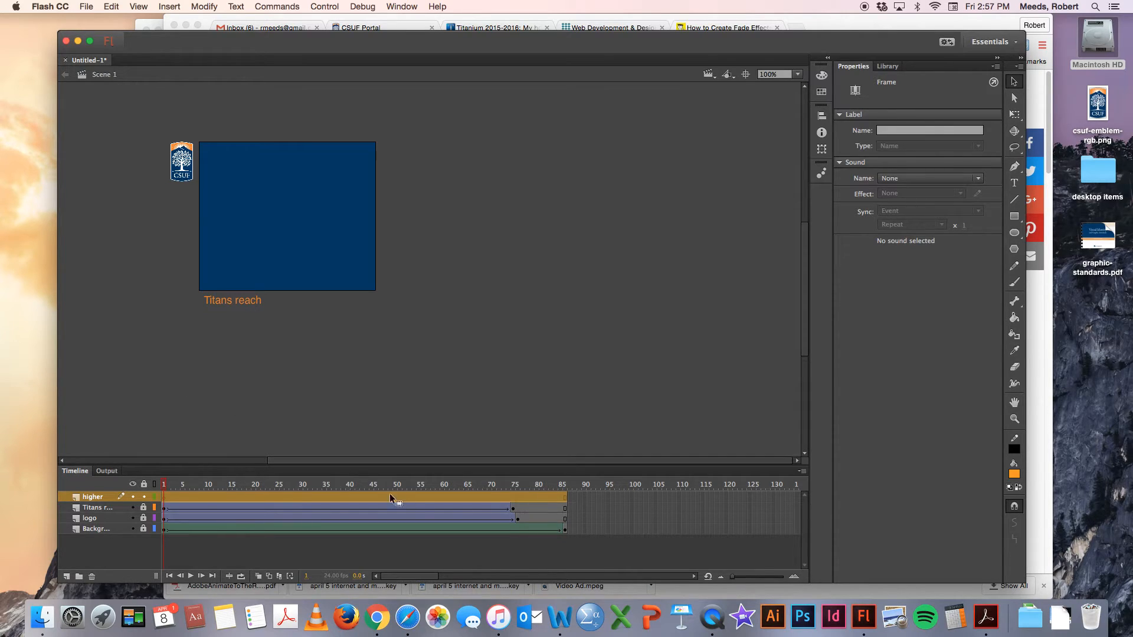
Step: Insert a keyframe at frame 63 of the "higher" layer
{"action": "left_click", "coordinate": [458, 496]}
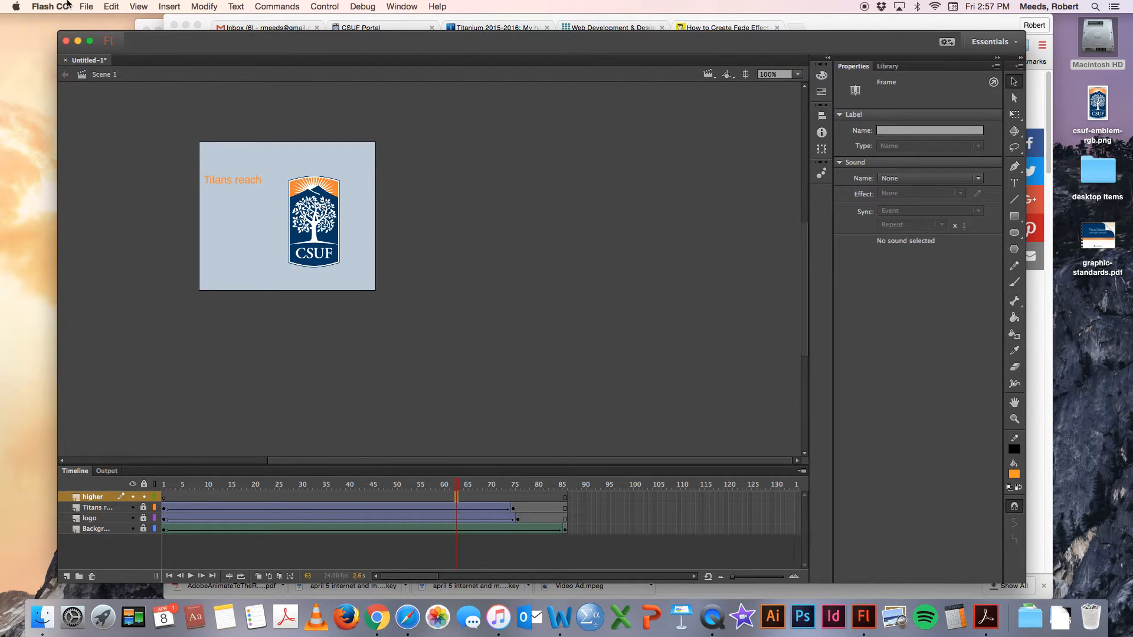
{"action": "left_click", "coordinate": [168, 7]}
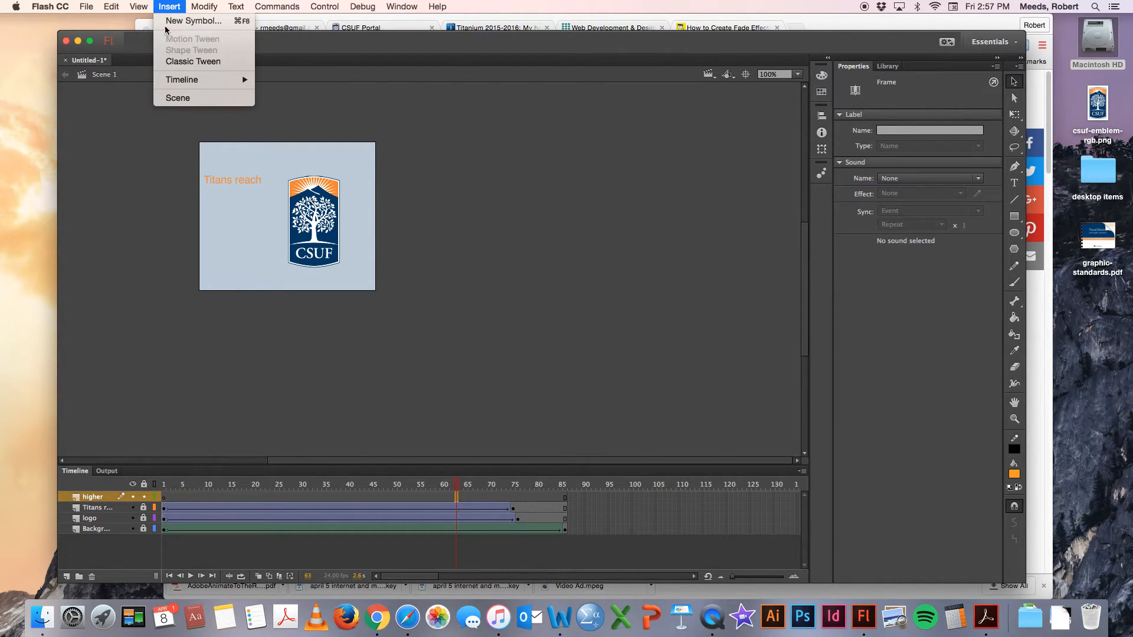
{"action": "mouse_move", "coordinate": [180, 82]}
{"action": "left_click", "coordinate": [281, 124]}
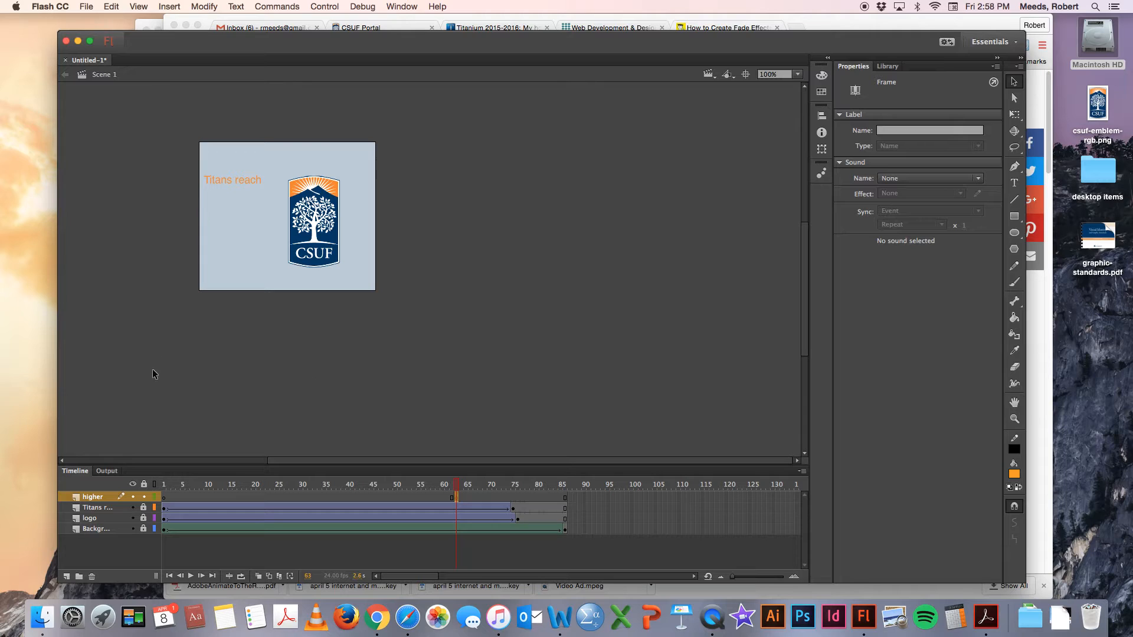
Step: Add the text "HIGHER" over the "Titans reach" text with the Text tool and shift it left to X 6.00
{"action": "left_click", "coordinate": [1014, 183]}
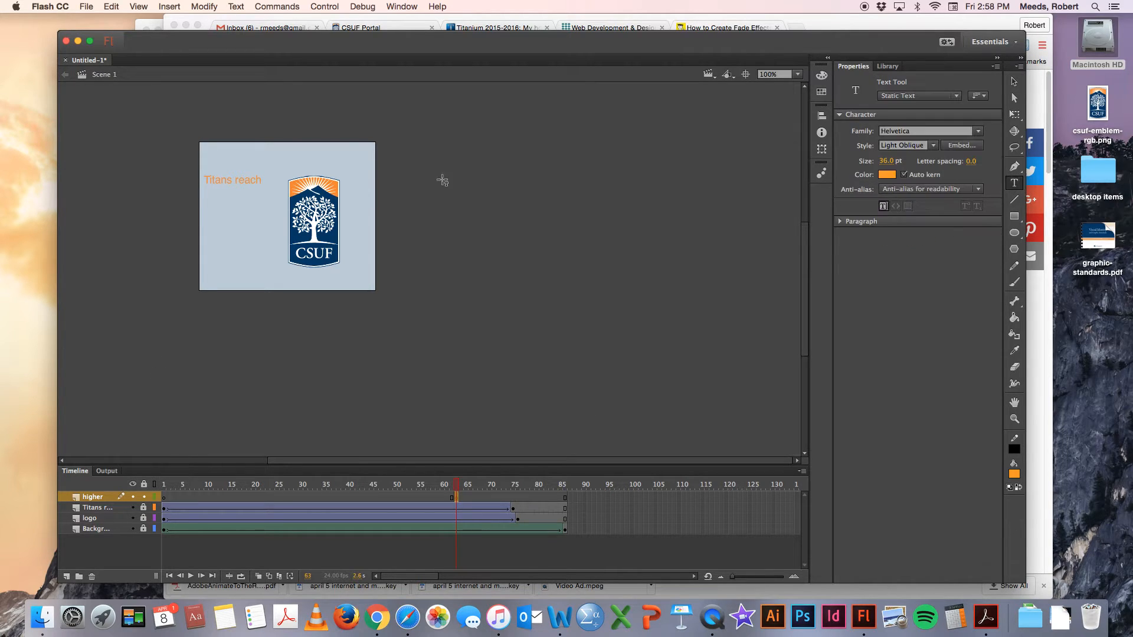
{"action": "left_click", "coordinate": [212, 180]}
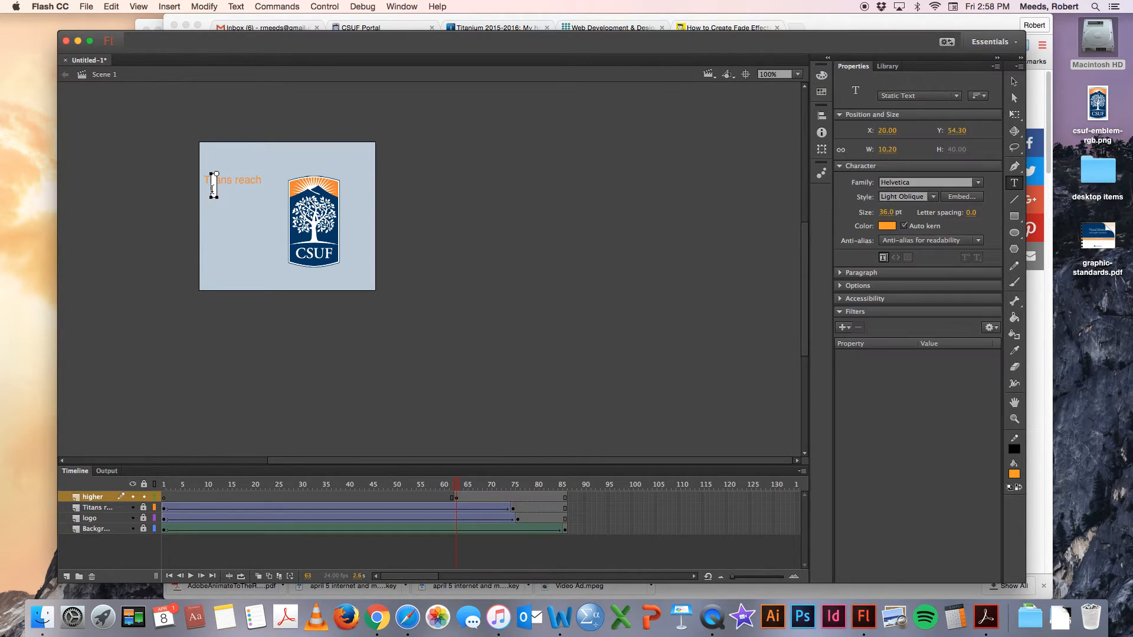
{"action": "type", "text": "HIGH"}
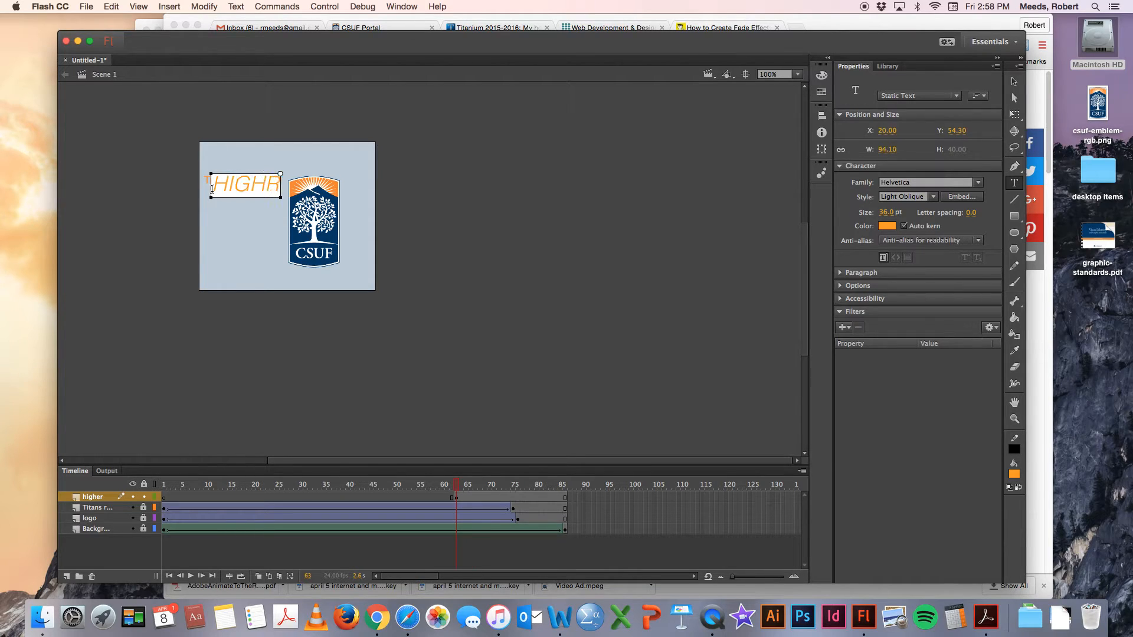
{"action": "type", "text": "ER"}
{"action": "left_click", "coordinate": [1014, 81]}
{"action": "left_click_drag", "start_coordinate": [234, 183], "coordinate": [226, 185]}
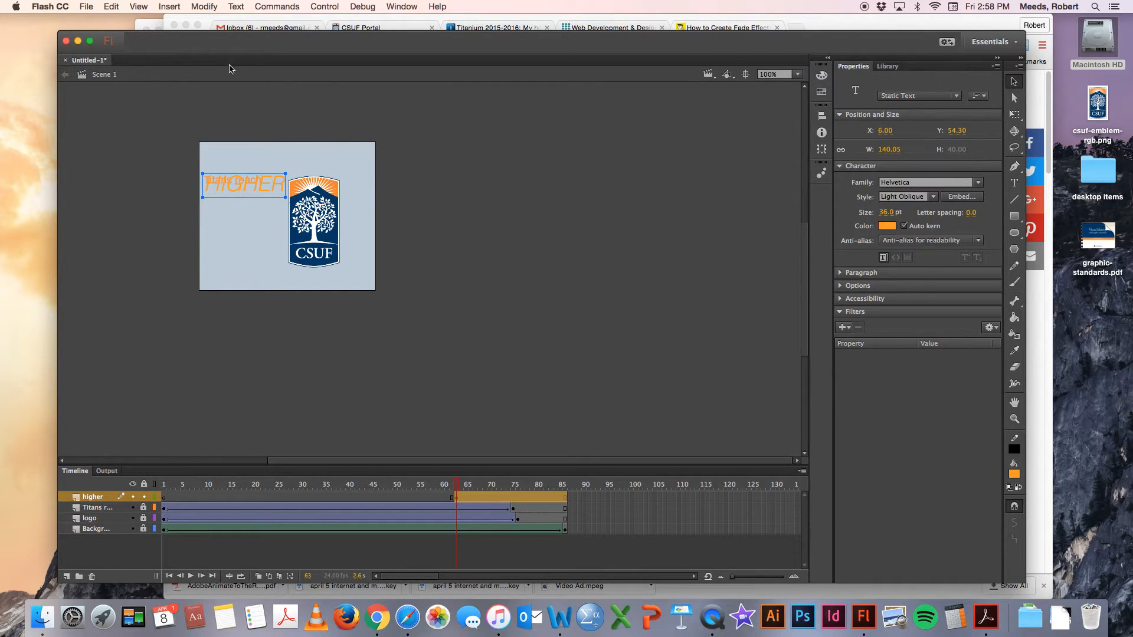
Step: Convert the "HIGHER" text to a graphic symbol, keeping the default name
{"action": "left_click", "coordinate": [205, 7]}
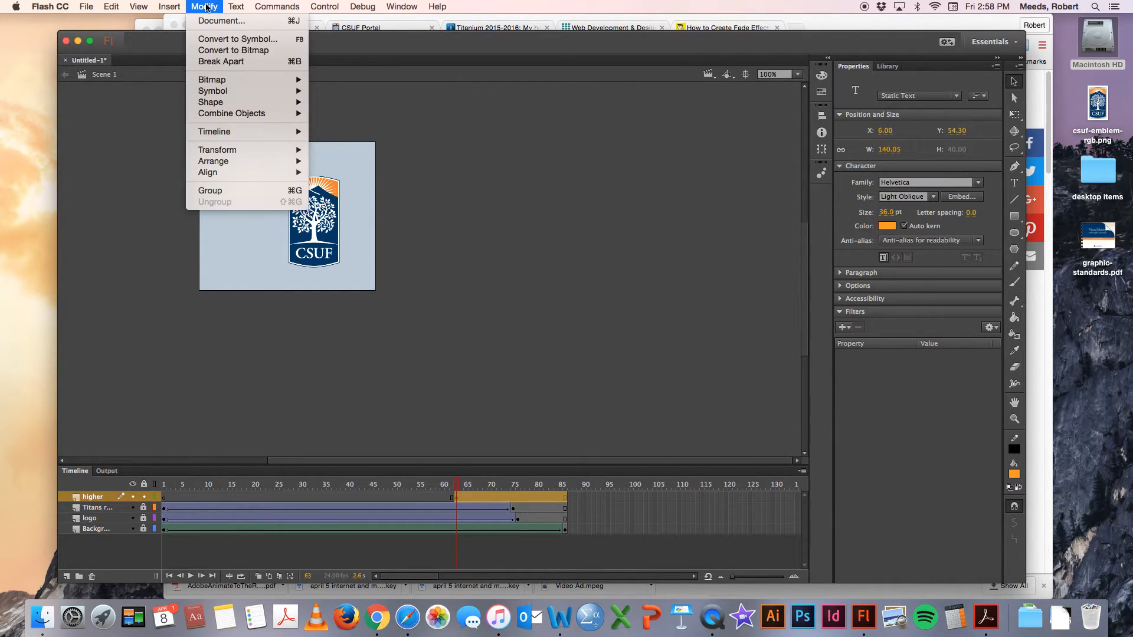
{"action": "left_click", "coordinate": [221, 40]}
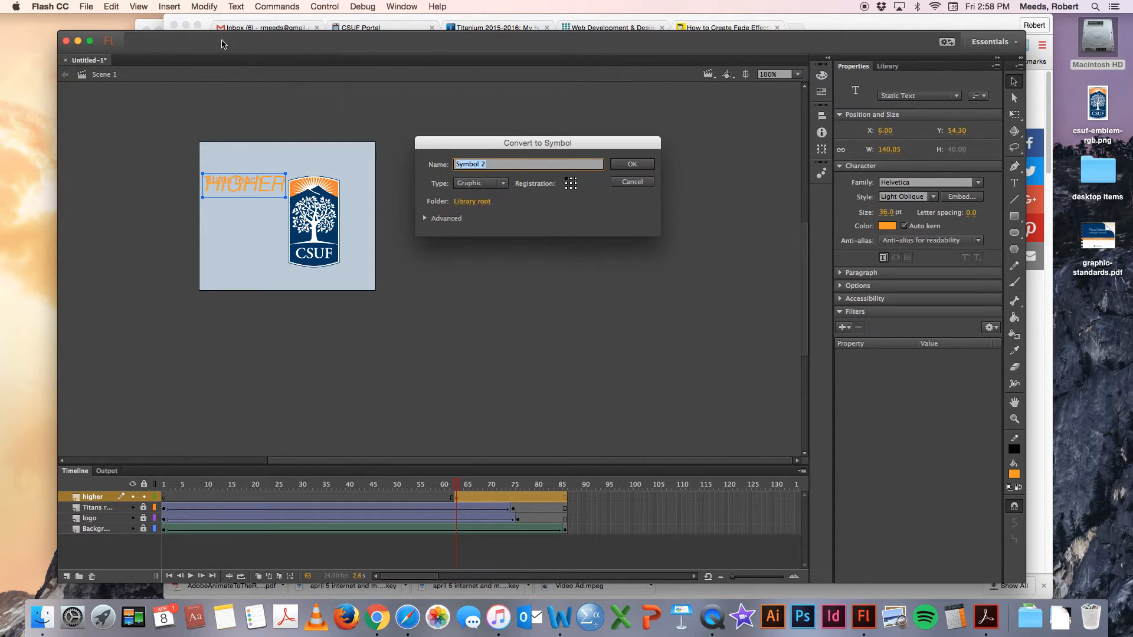
{"action": "left_click", "coordinate": [637, 170]}
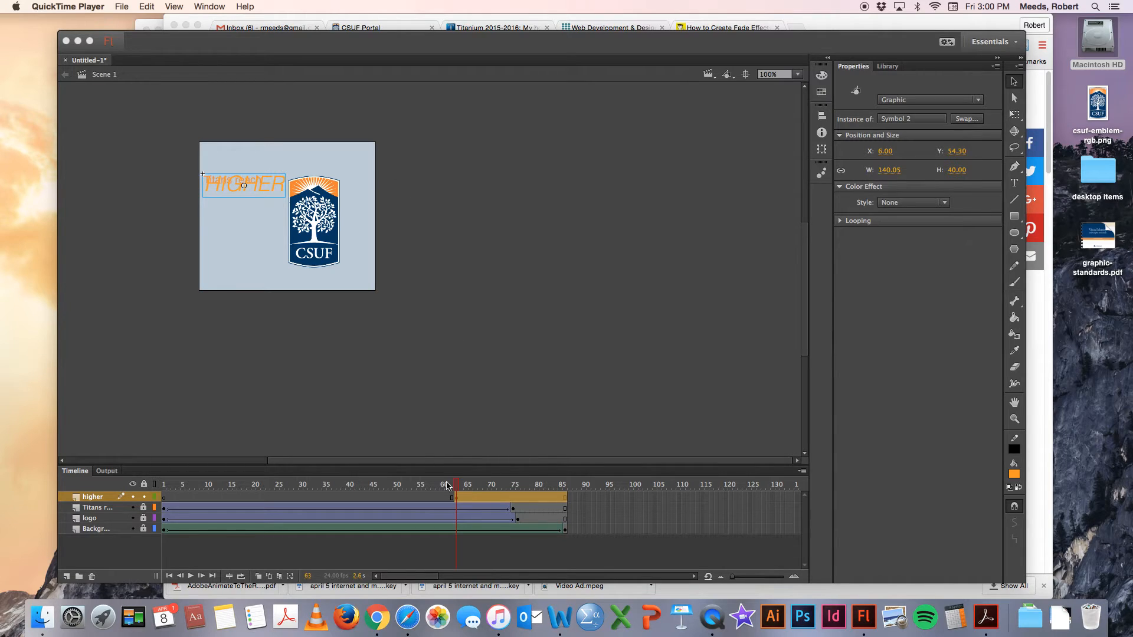
Step: Apply an Alpha color effect of 0% to the "HIGHER" symbol at frame 63
{"action": "left_click", "coordinate": [260, 184]}
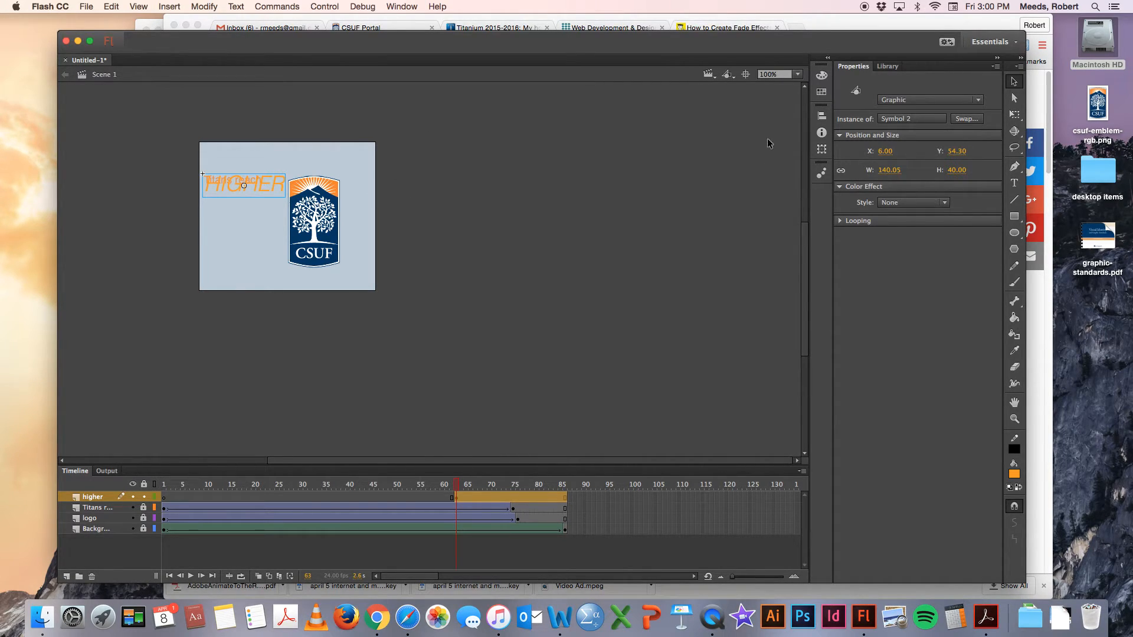
{"action": "left_click", "coordinate": [840, 188]}
{"action": "left_click", "coordinate": [840, 188]}
{"action": "left_click", "coordinate": [943, 203]}
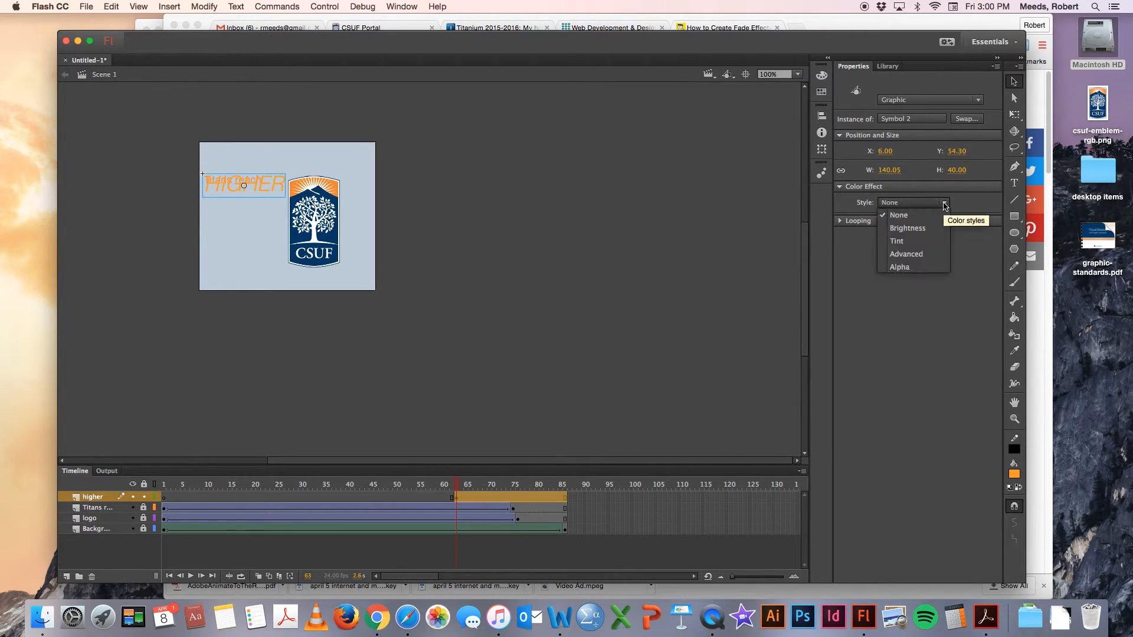
{"action": "left_click", "coordinate": [907, 269]}
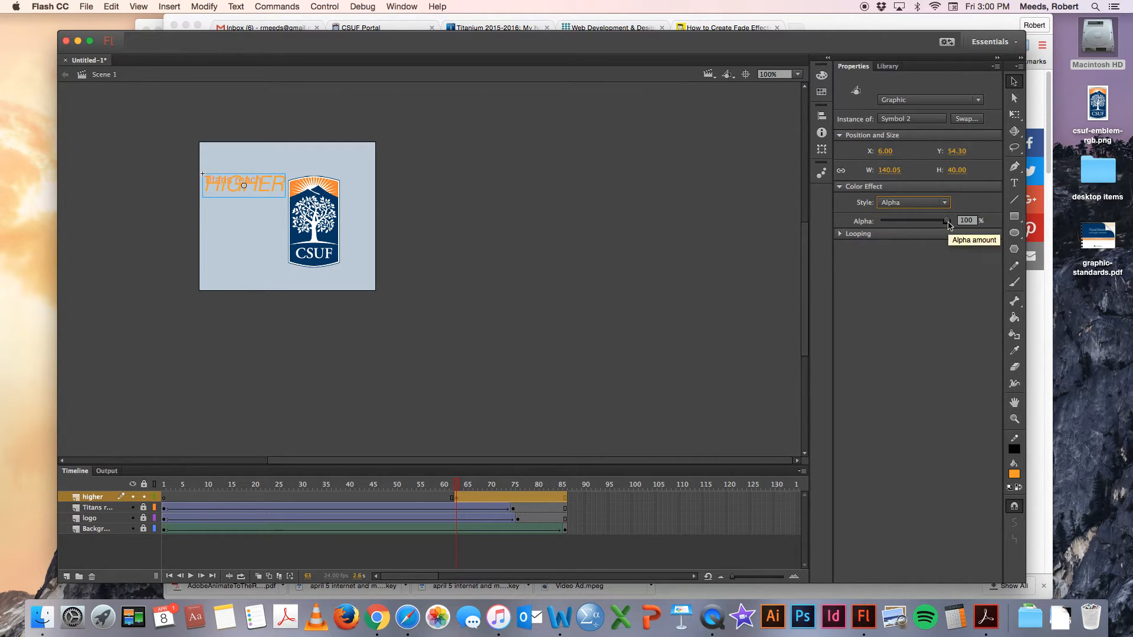
{"action": "left_click_drag", "start_coordinate": [948, 225], "coordinate": [879, 225]}
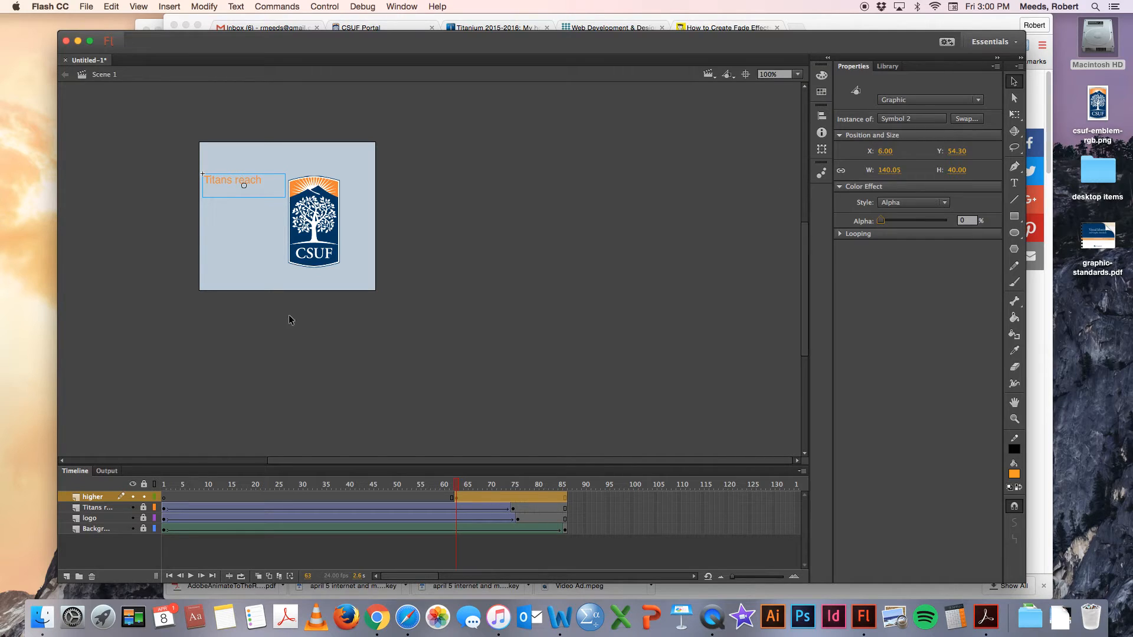
Step: Insert a keyframe at frame 80 of the "higher" layer and set the "HIGHER" symbol's alpha to 100% there
{"action": "left_click", "coordinate": [532, 498]}
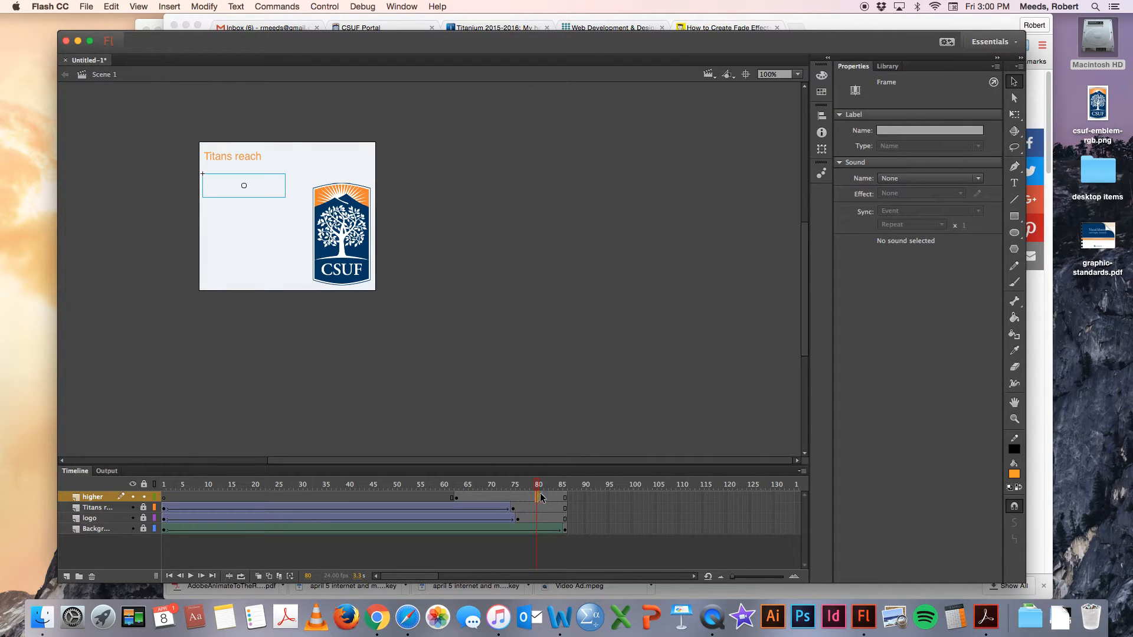
{"action": "left_click", "coordinate": [171, 8]}
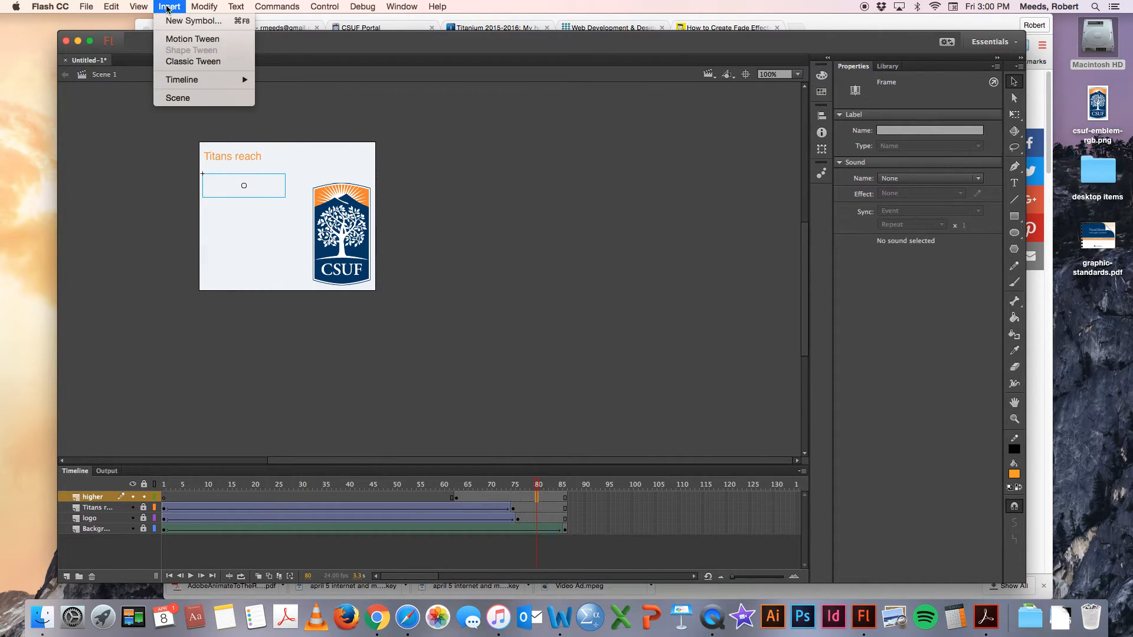
{"action": "mouse_move", "coordinate": [194, 79]}
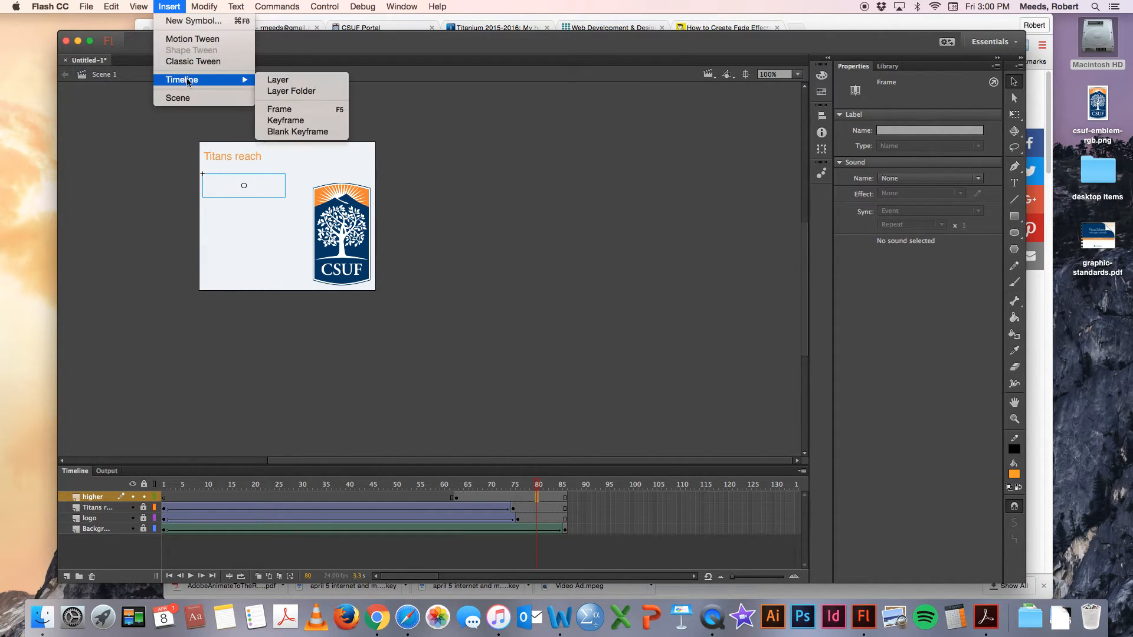
{"action": "left_click", "coordinate": [286, 121]}
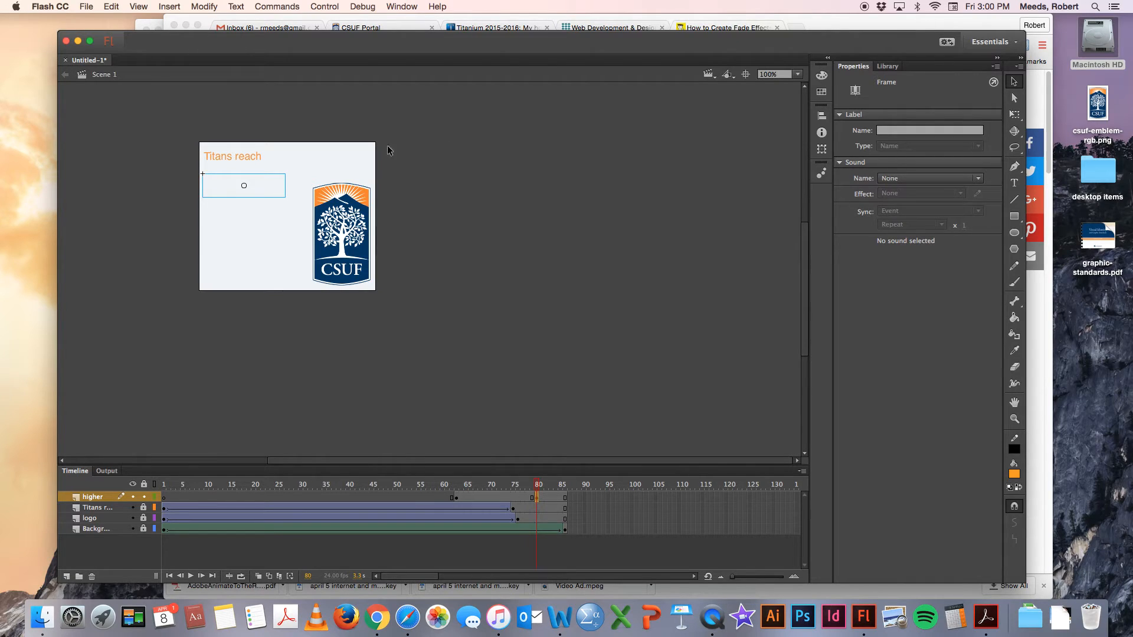
{"action": "left_click", "coordinate": [217, 191]}
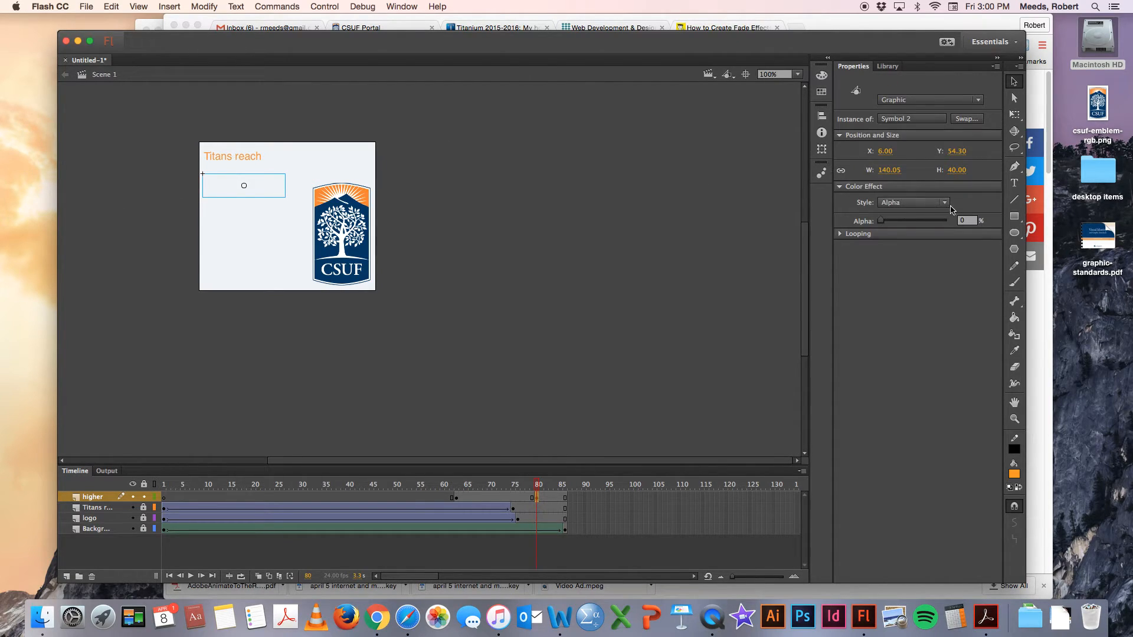
{"action": "left_click_drag", "start_coordinate": [880, 220], "coordinate": [968, 232]}
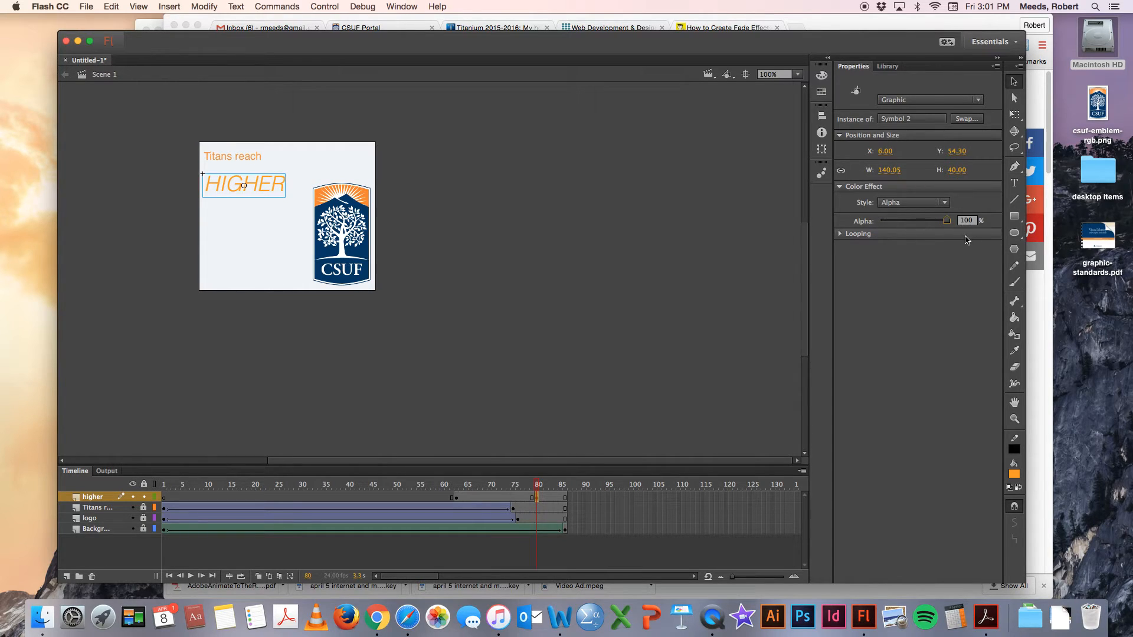
Step: Create a classic tween between the frame 63 and frame 80 keyframes of the "higher" layer
{"action": "left_click", "coordinate": [503, 498]}
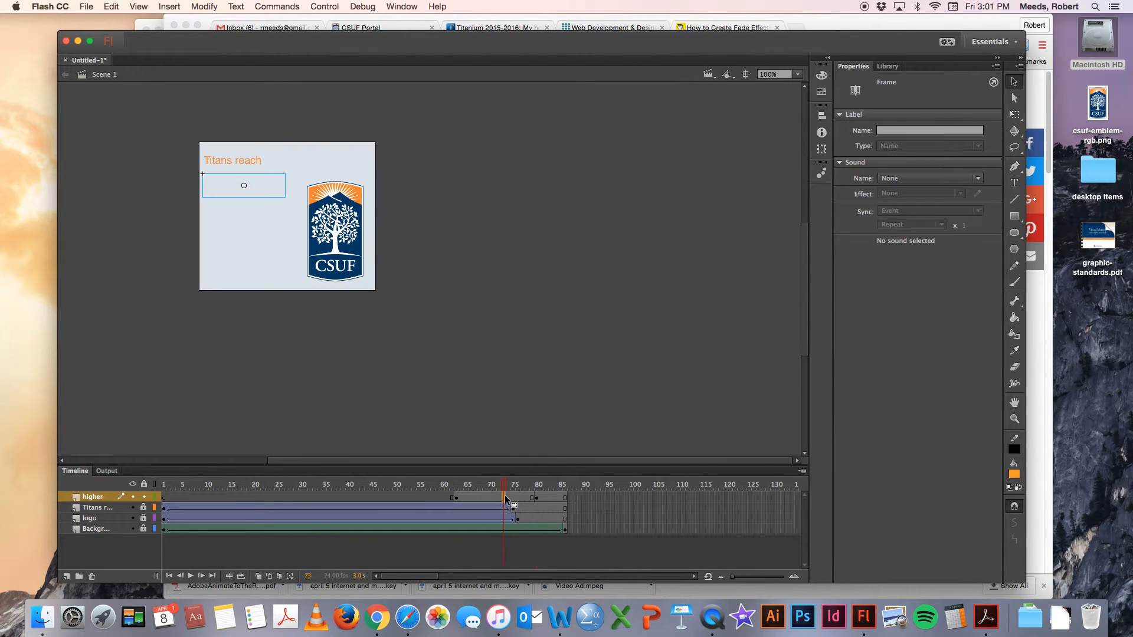
{"action": "left_click", "coordinate": [173, 7]}
{"action": "left_click", "coordinate": [189, 62]}
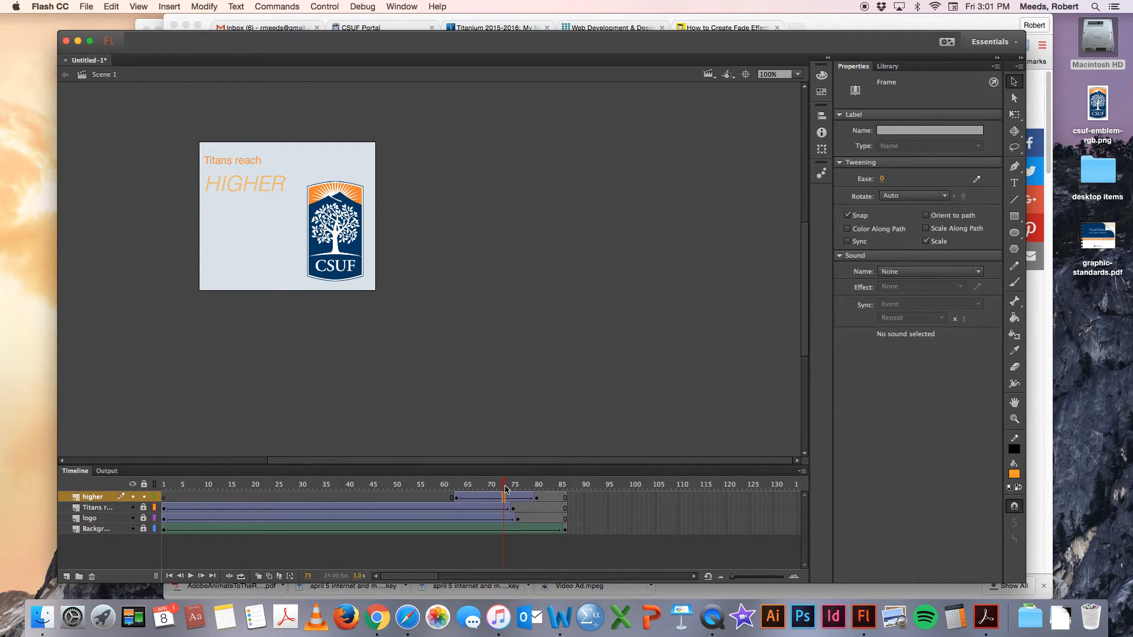
Step: Rewind the playhead to frame 1 and play the animation to check the "HIGHER" fade-in
{"action": "left_click", "coordinate": [225, 485]}
{"action": "left_click_drag", "start_coordinate": [216, 476], "coordinate": [164, 478]}
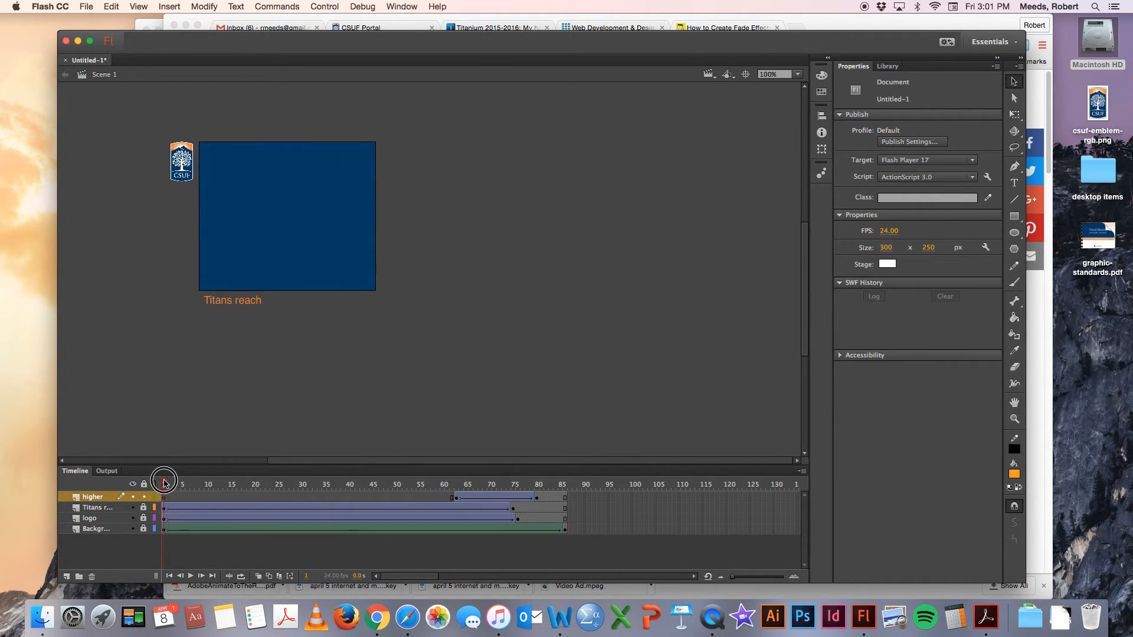
{"action": "left_click", "coordinate": [190, 576]}
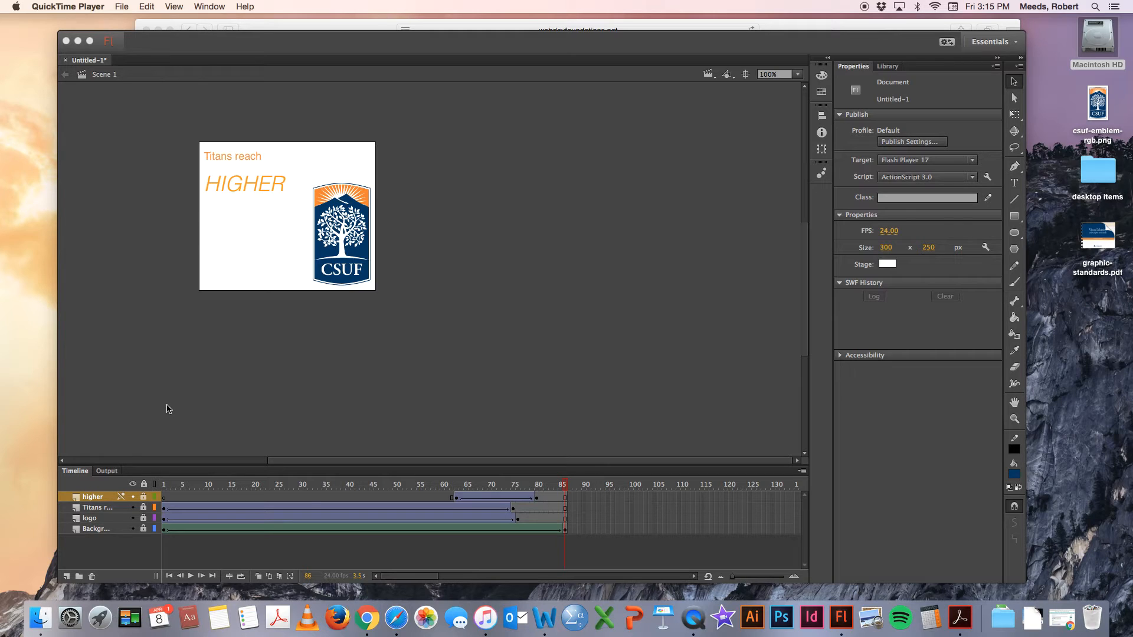
Step: Add a new layer above the "higher" layer and name it "url"
{"action": "left_click", "coordinate": [67, 578]}
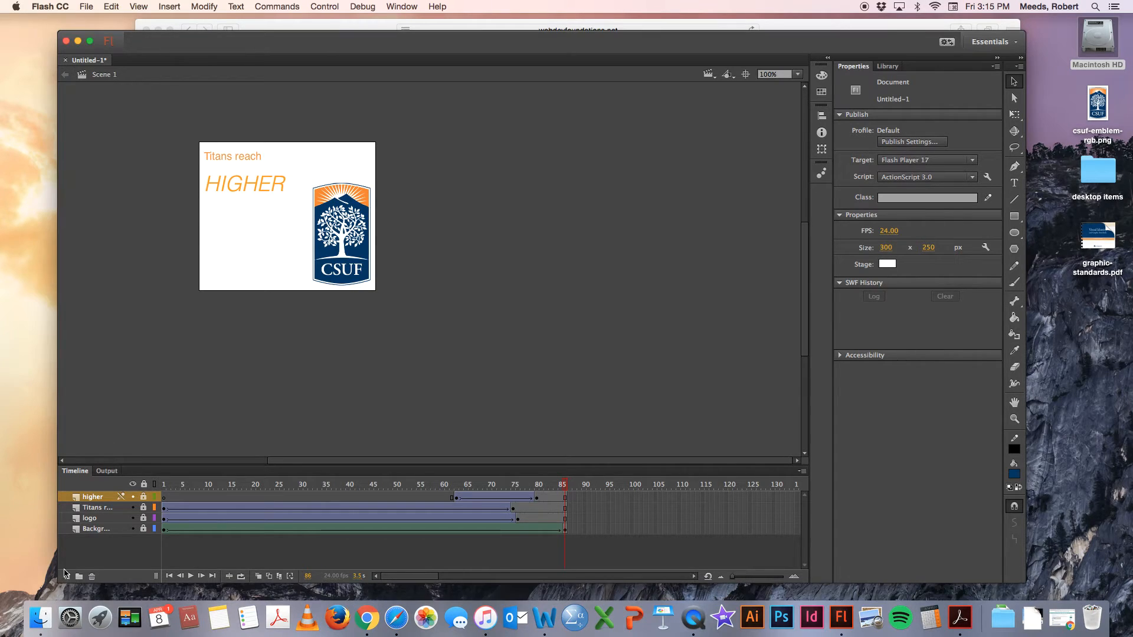
{"action": "left_click", "coordinate": [67, 576]}
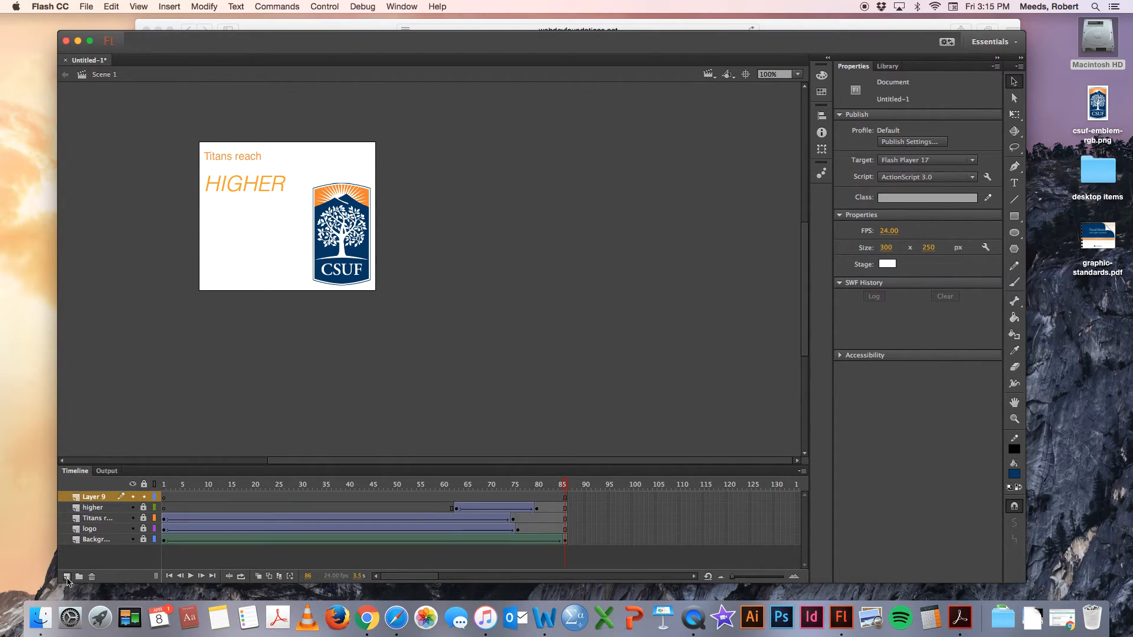
{"action": "double_click", "coordinate": [98, 497]}
{"action": "type", "text": "ur"}
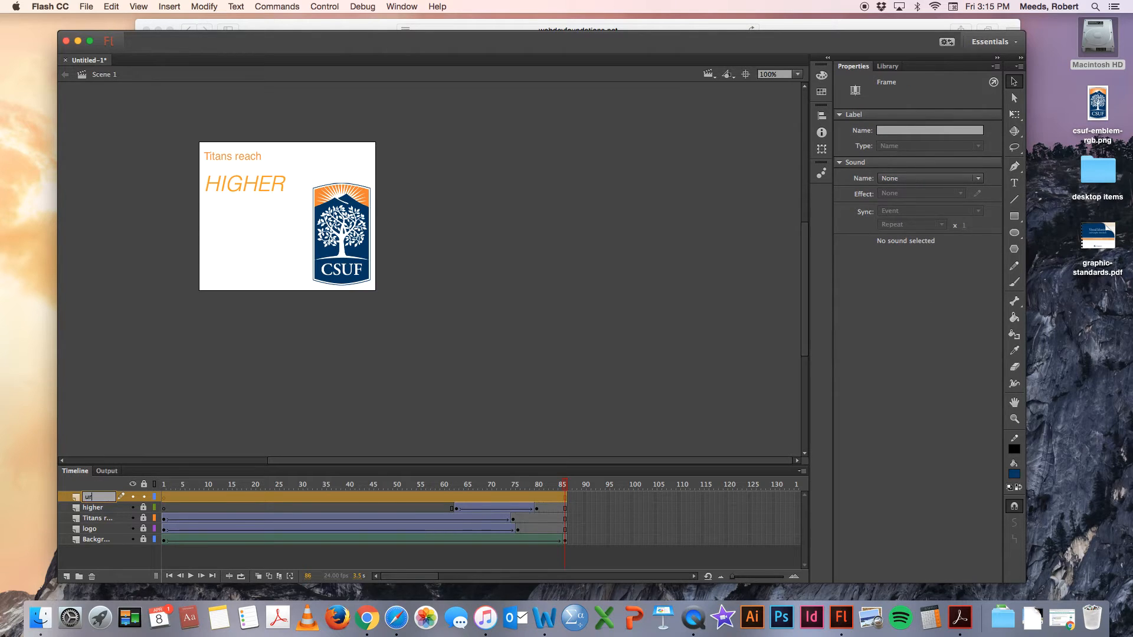
{"action": "type", "text": "l"}
{"action": "left_click", "coordinate": [137, 420]}
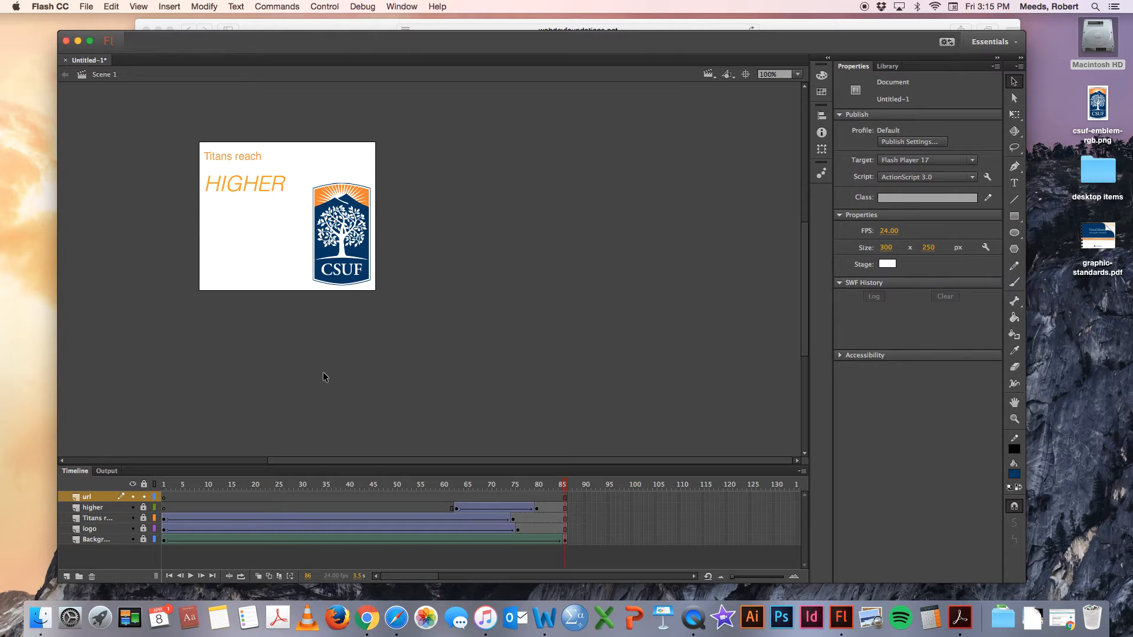
Step: Insert a keyframe at frame 63 of the "url" layer
{"action": "left_click", "coordinate": [456, 498]}
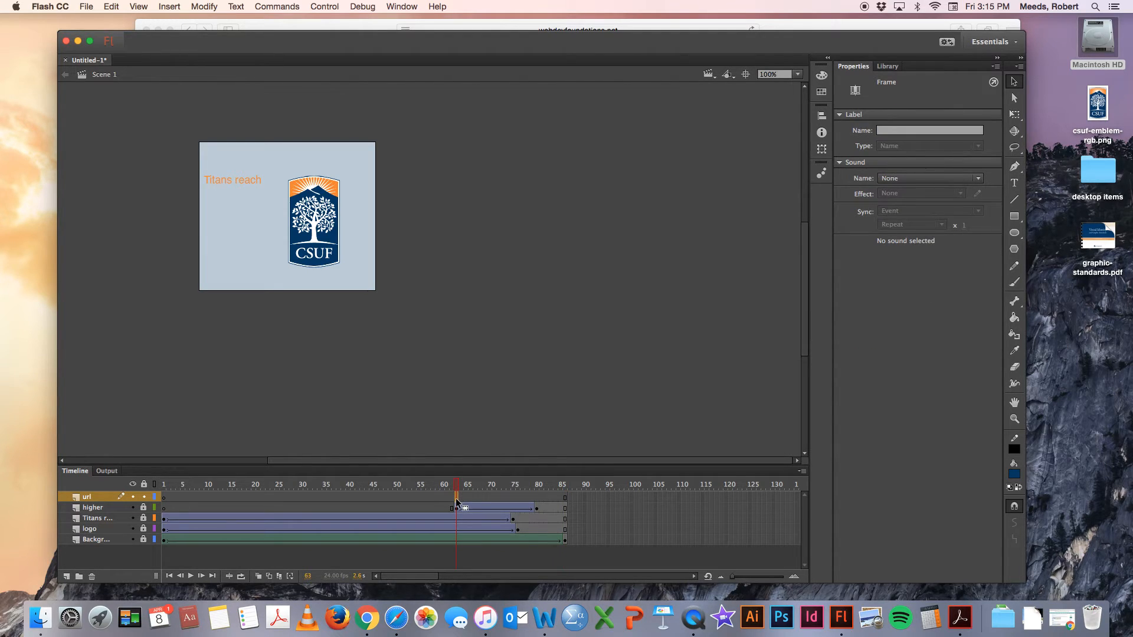
{"action": "left_click", "coordinate": [166, 7]}
{"action": "mouse_move", "coordinate": [171, 80]}
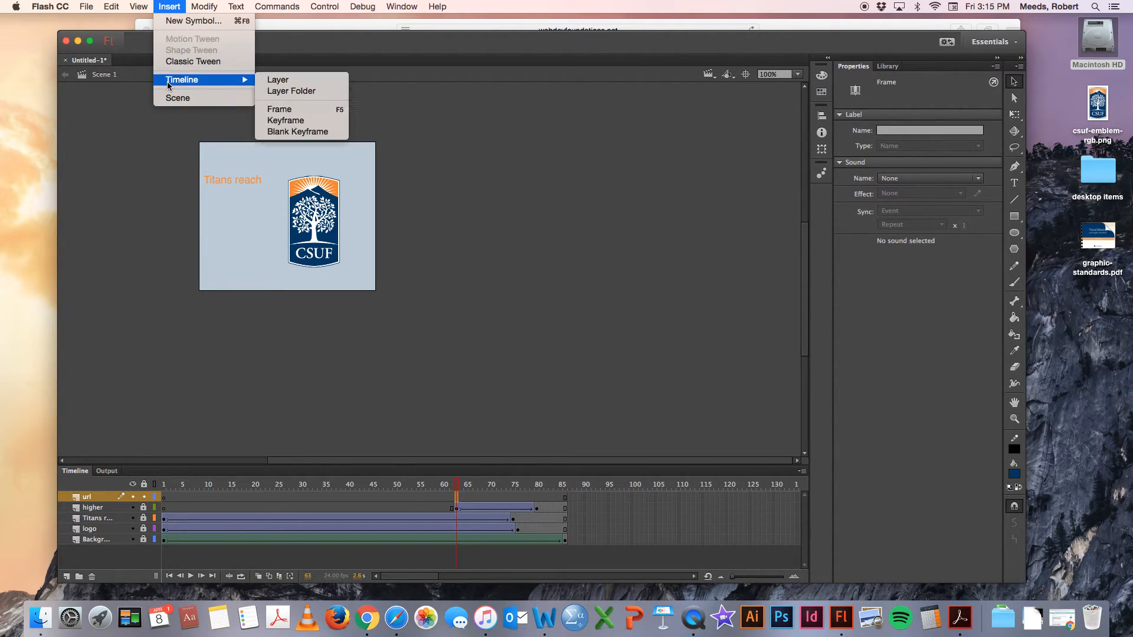
{"action": "left_click", "coordinate": [310, 122]}
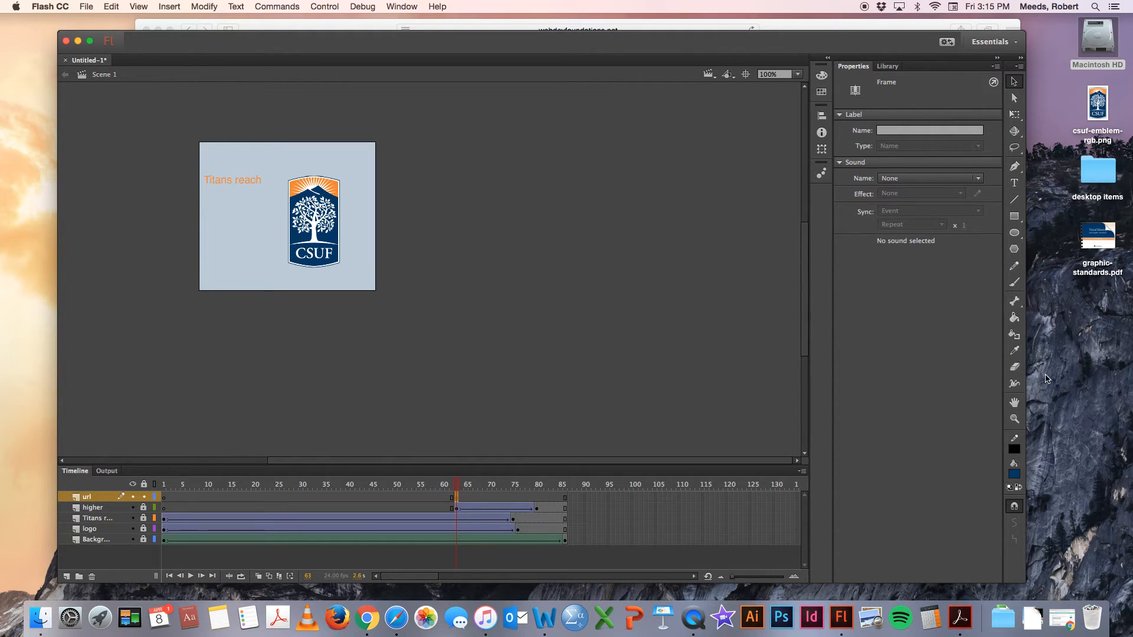
{"action": "left_click", "coordinate": [1014, 350]}
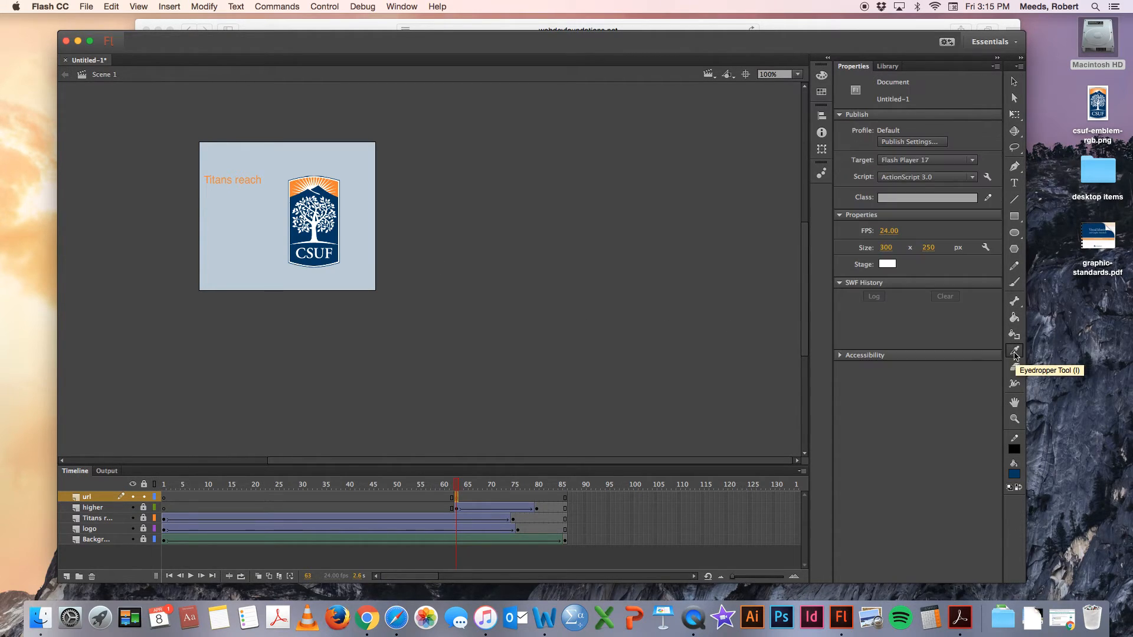
{"action": "left_click", "coordinate": [332, 245]}
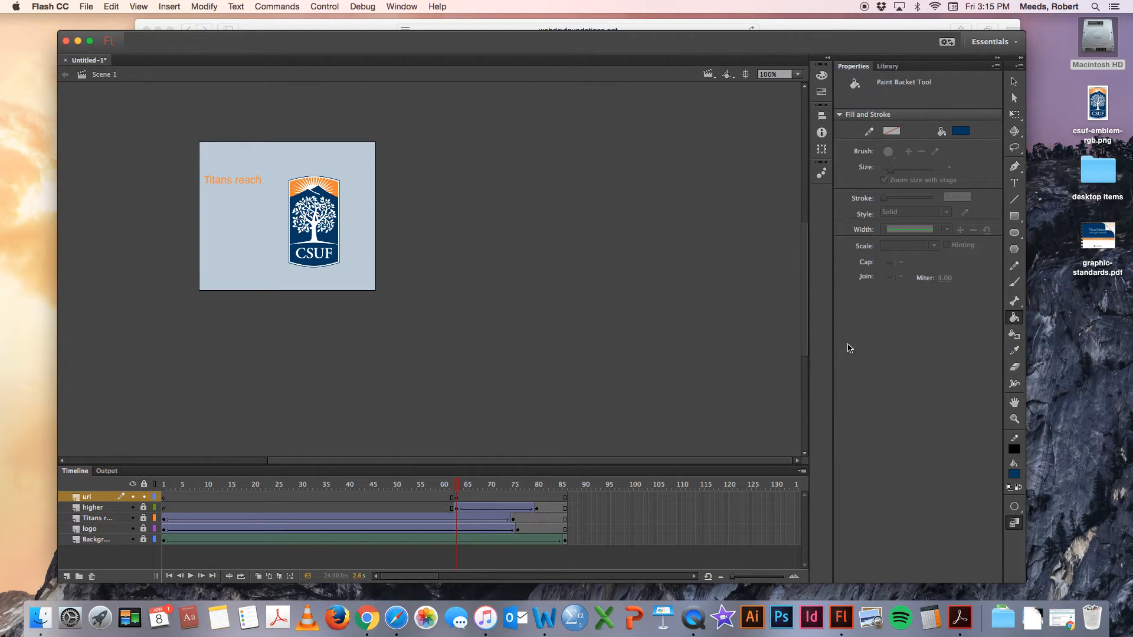
{"action": "left_click", "coordinate": [1014, 182]}
{"action": "left_click", "coordinate": [207, 272]}
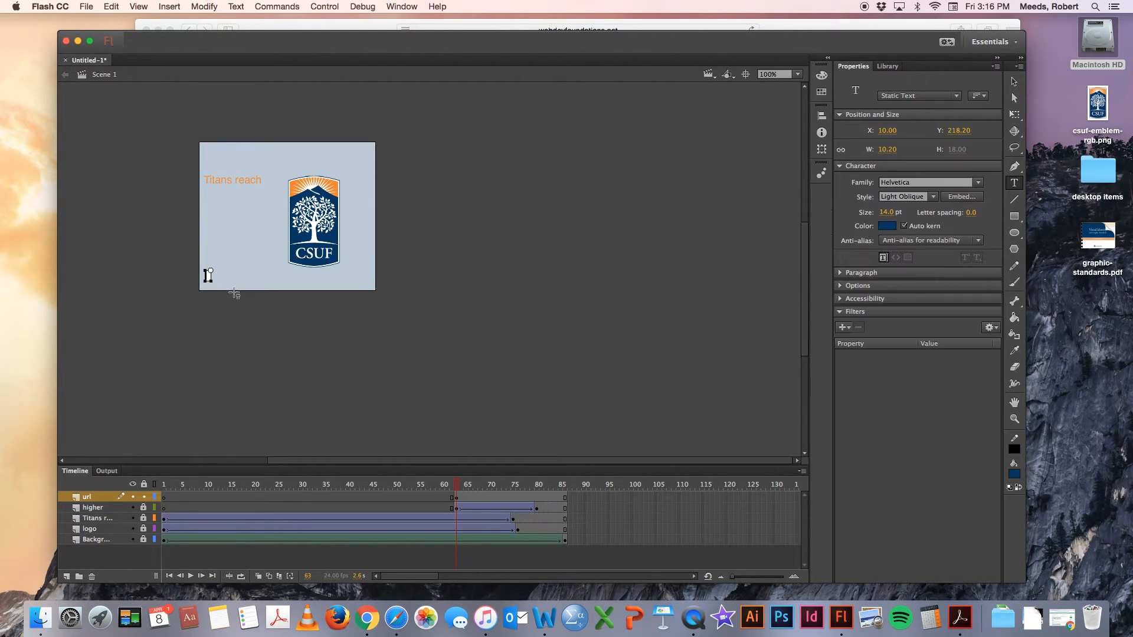
{"action": "type", "text": "www.fullerton.edu"}
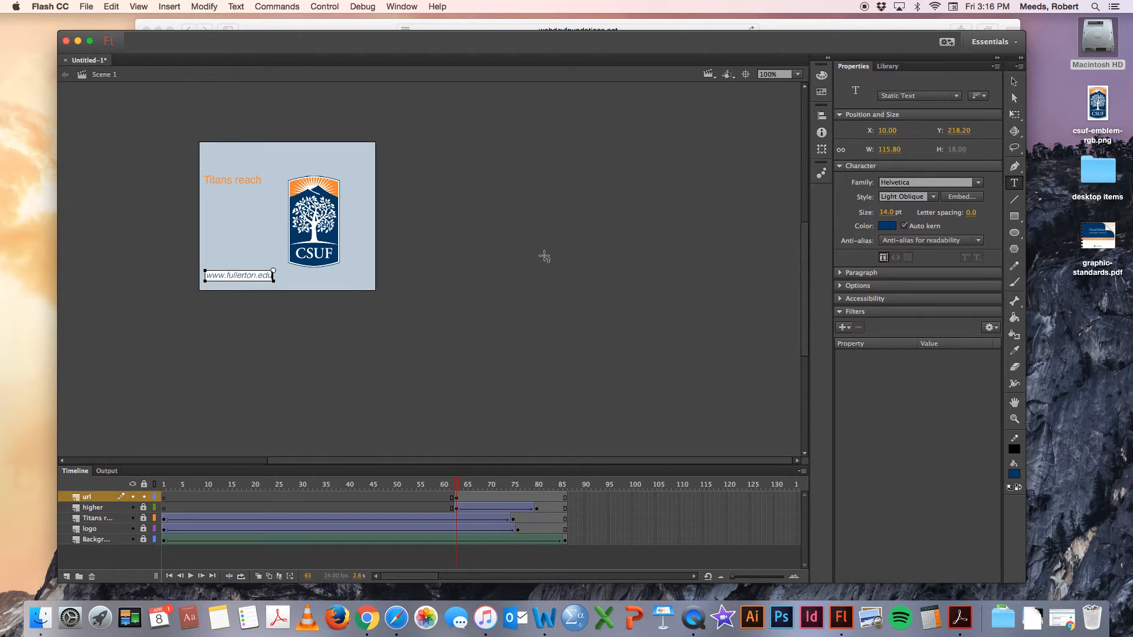
{"action": "left_click", "coordinate": [1014, 82]}
{"action": "left_click_drag", "start_coordinate": [235, 277], "coordinate": [241, 279]}
{"action": "left_click", "coordinate": [248, 285]}
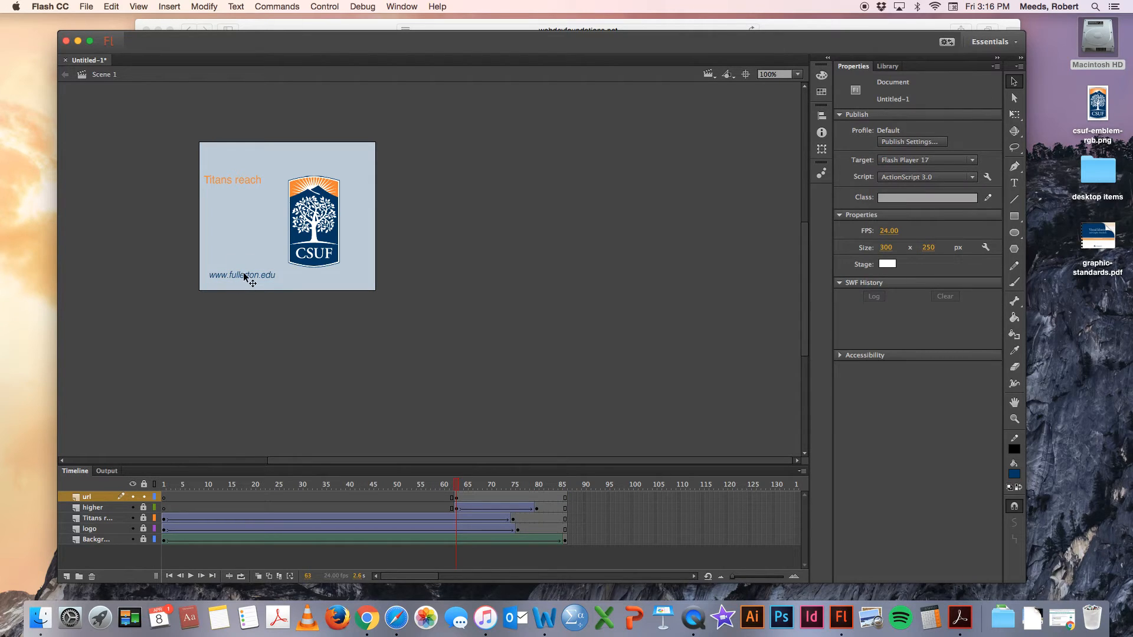
{"action": "left_click", "coordinate": [245, 277]}
{"action": "left_click", "coordinate": [202, 8]}
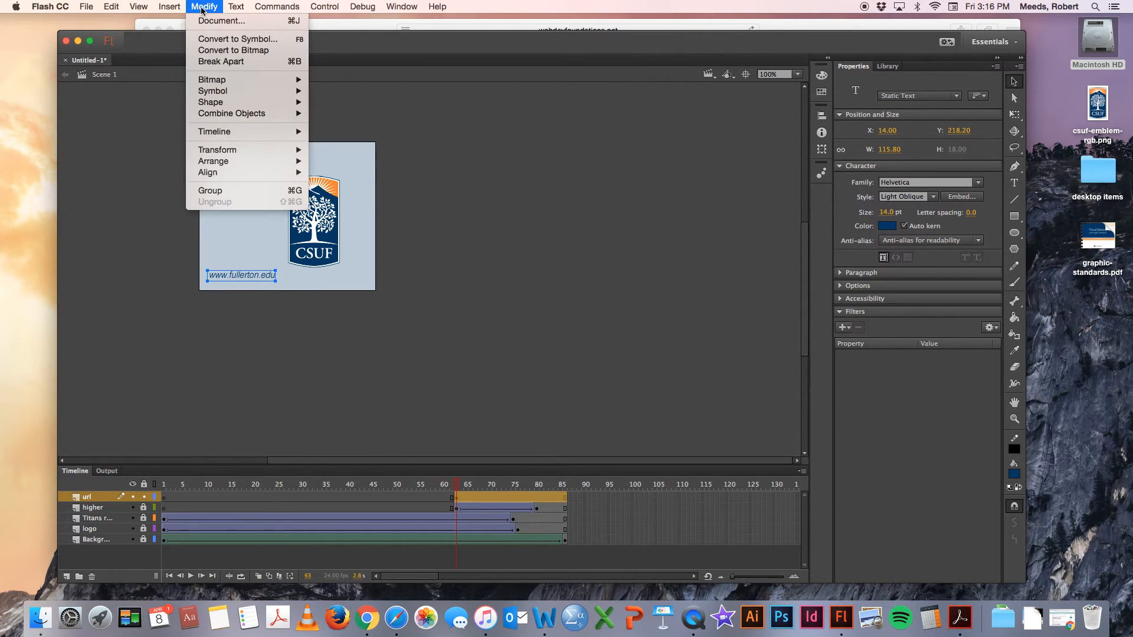
{"action": "left_click", "coordinate": [215, 39]}
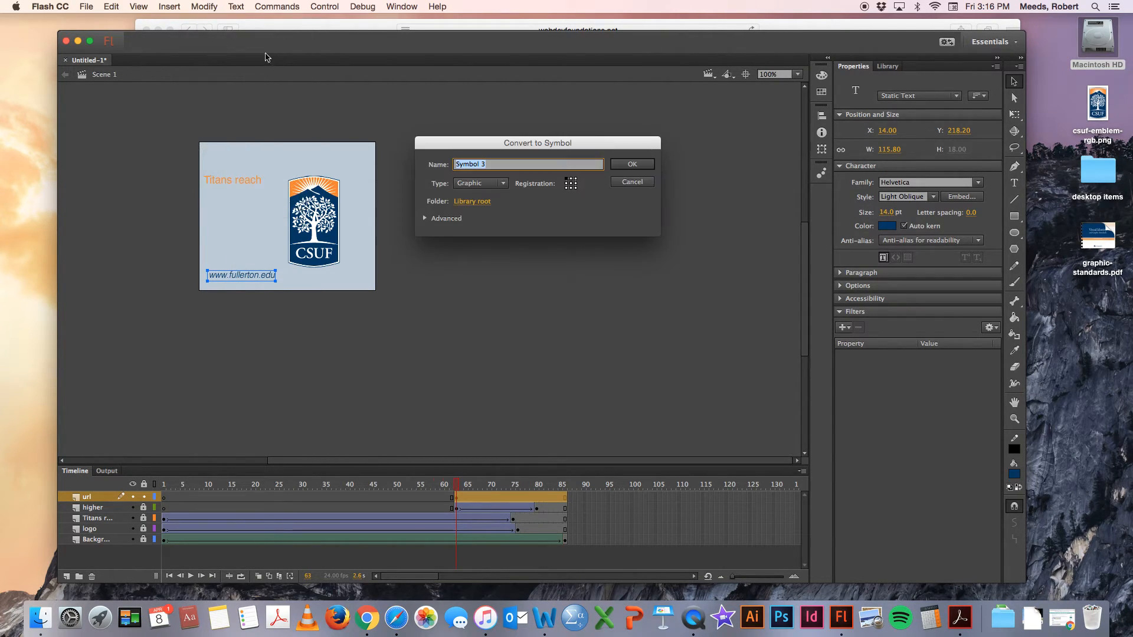
{"action": "left_click", "coordinate": [635, 167]}
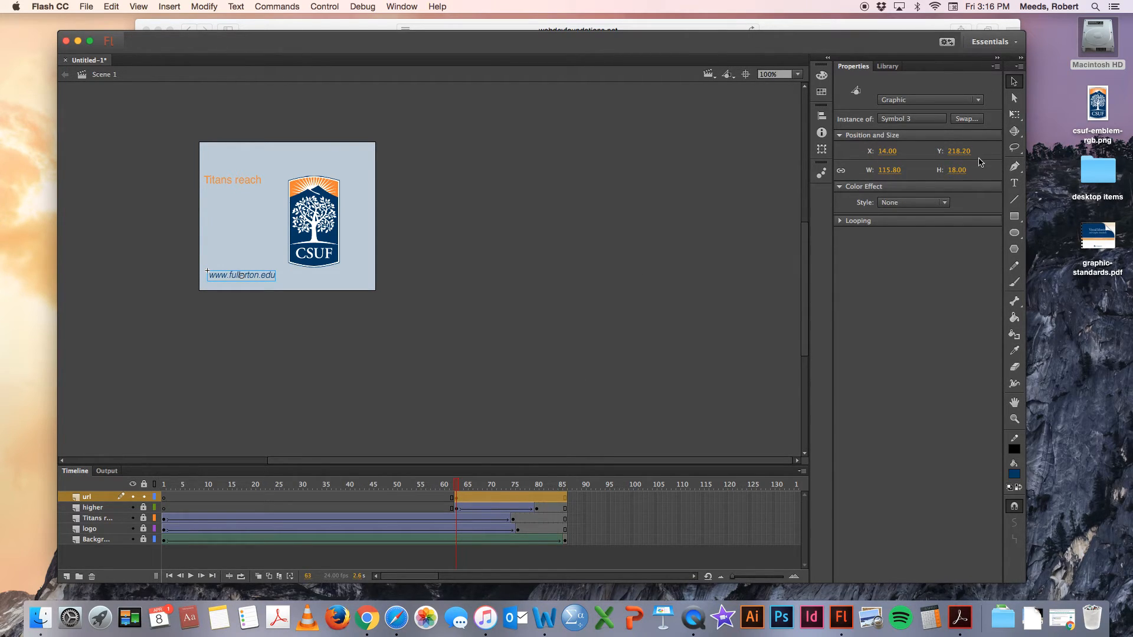
Step: Apply an Alpha color effect of 0% to the URL symbol at frame 63
{"action": "left_click", "coordinate": [946, 205]}
{"action": "left_click", "coordinate": [923, 269]}
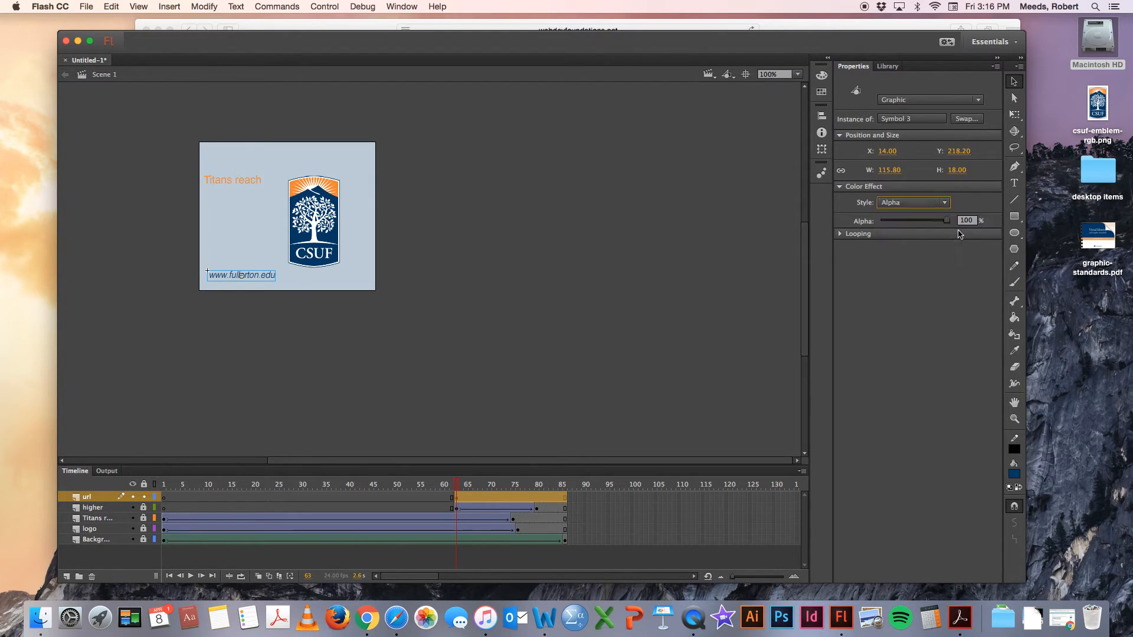
{"action": "left_click_drag", "start_coordinate": [947, 223], "coordinate": [858, 225]}
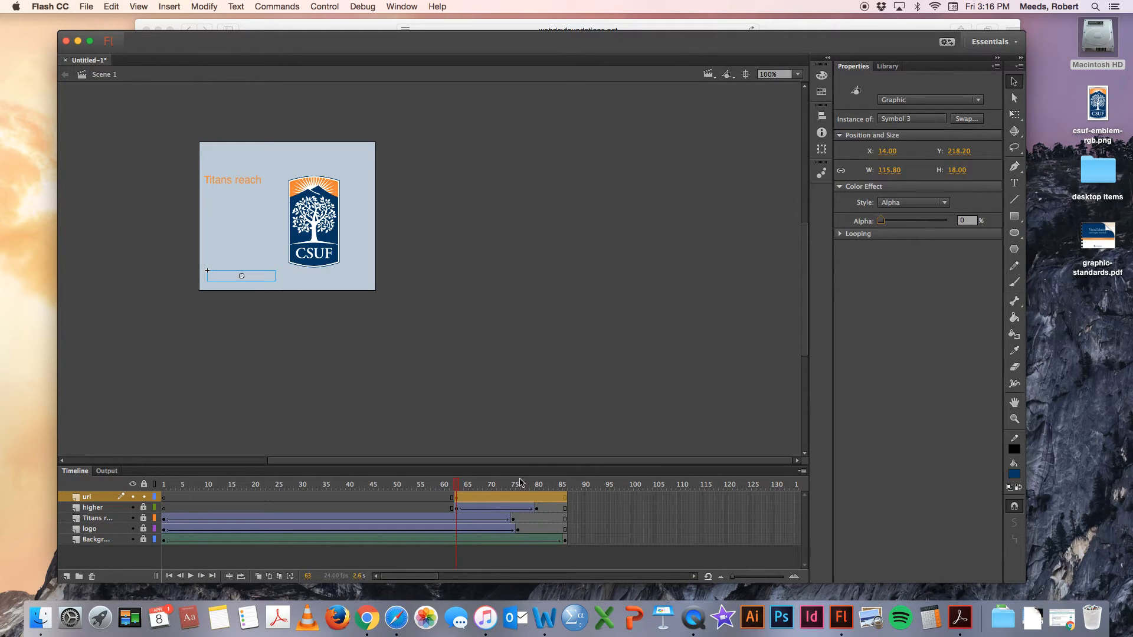
Step: Insert a keyframe at frame 80 of the "url" layer and set the URL symbol's alpha to 100% there
{"action": "left_click", "coordinate": [538, 497]}
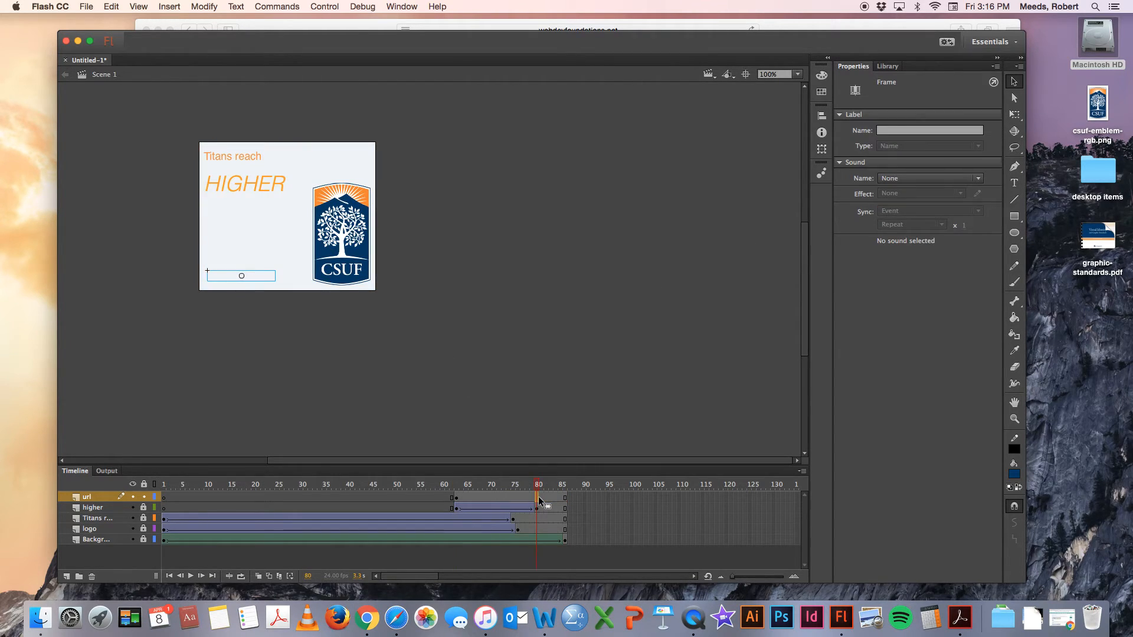
{"action": "left_click", "coordinate": [170, 5]}
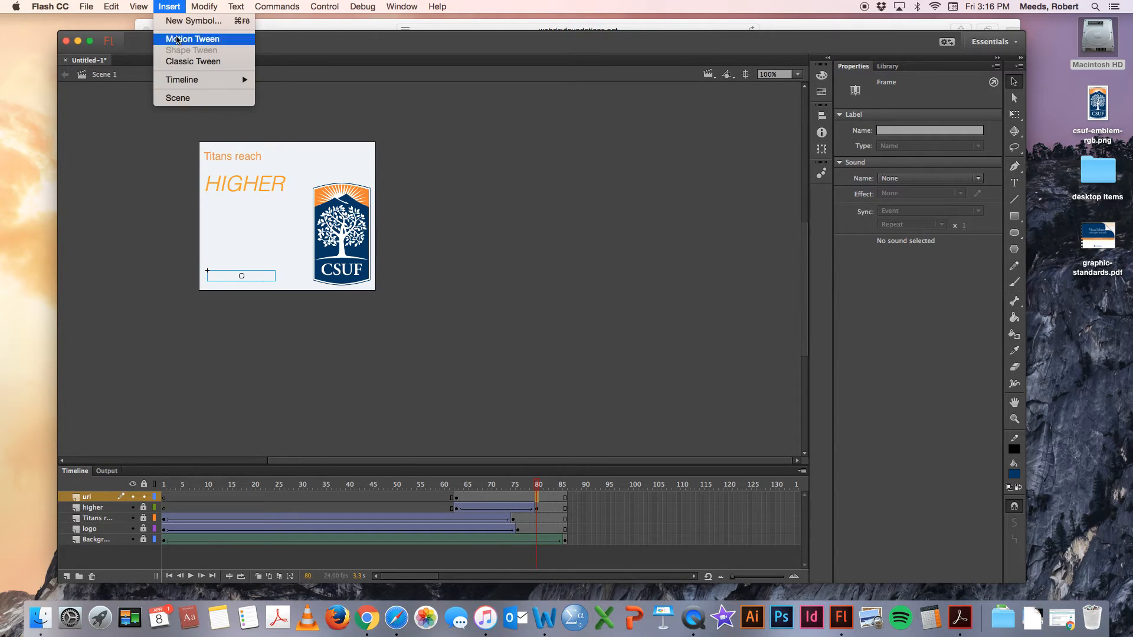
{"action": "mouse_move", "coordinate": [180, 80]}
{"action": "left_click", "coordinate": [283, 119]}
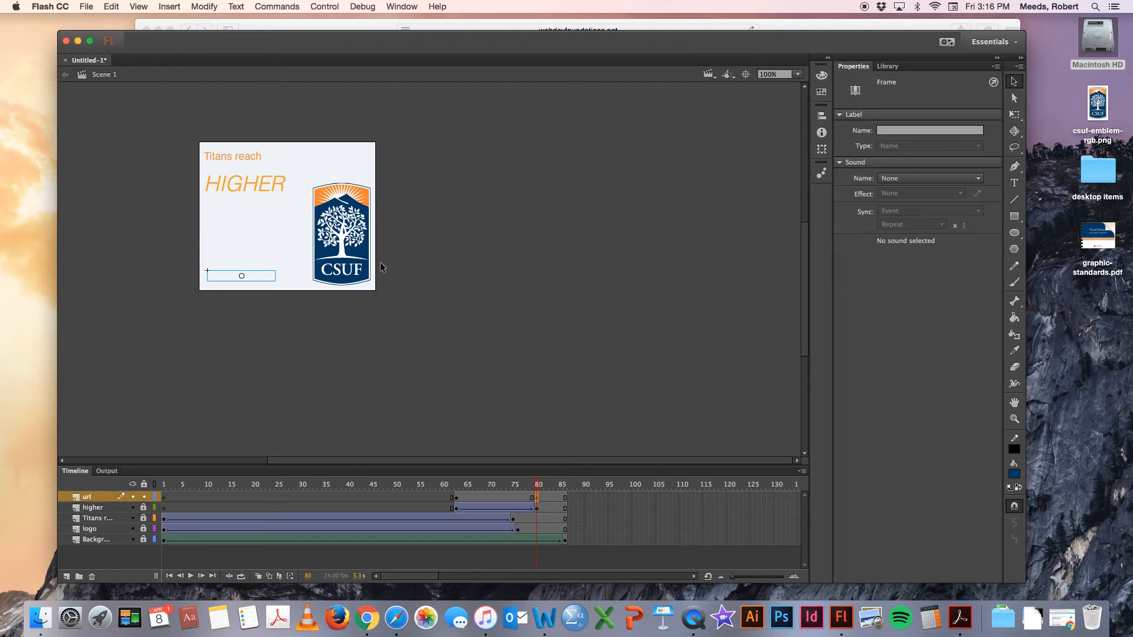
{"action": "left_click", "coordinate": [253, 276]}
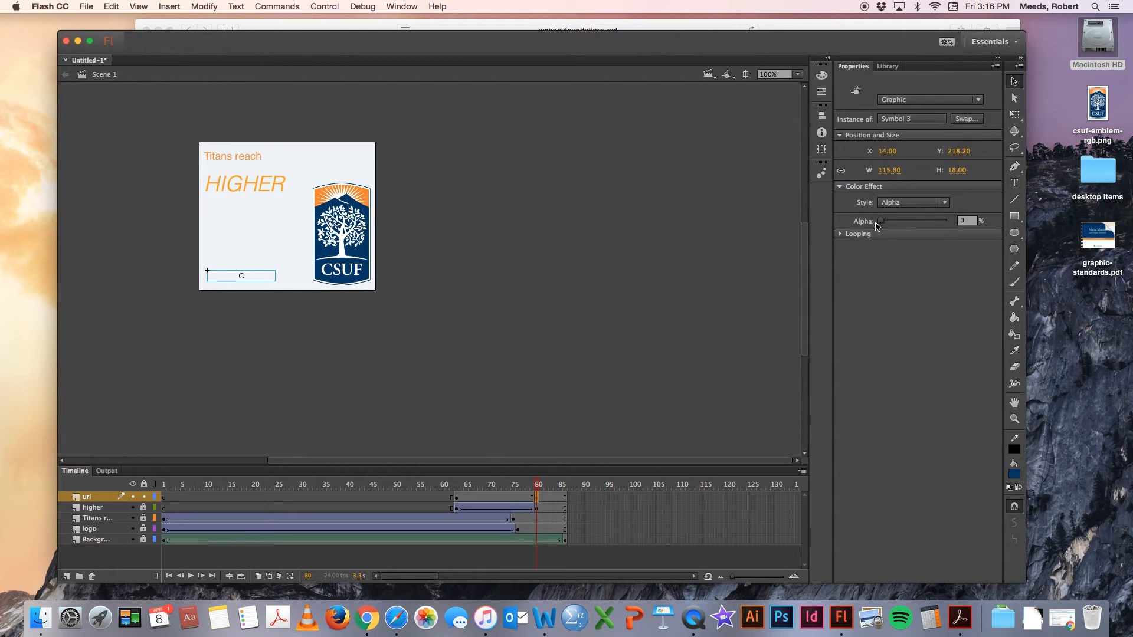
{"action": "left_click_drag", "start_coordinate": [880, 220], "coordinate": [962, 233]}
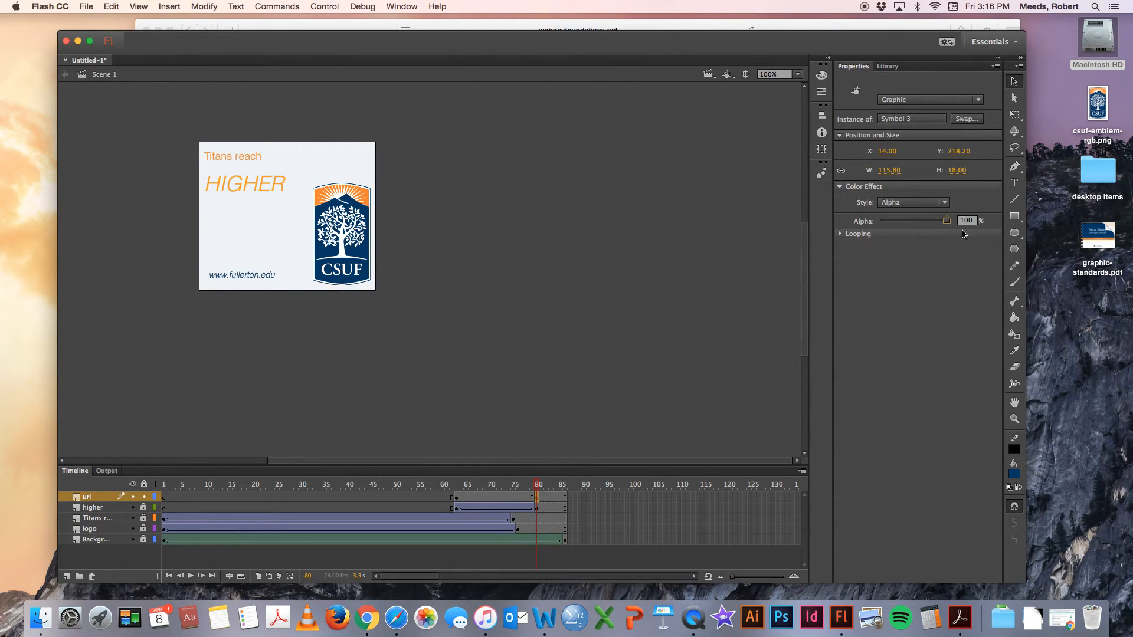
Step: Create a classic tween between the frame 63 and frame 80 keyframes of the "url" layer
{"action": "left_click", "coordinate": [498, 497]}
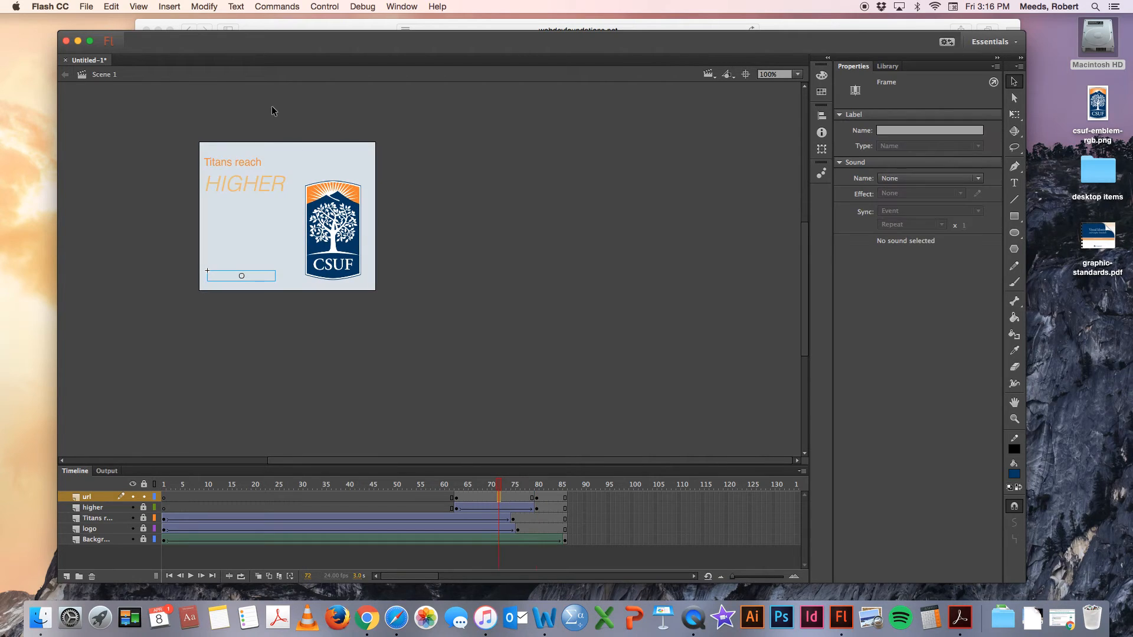
{"action": "left_click", "coordinate": [168, 7]}
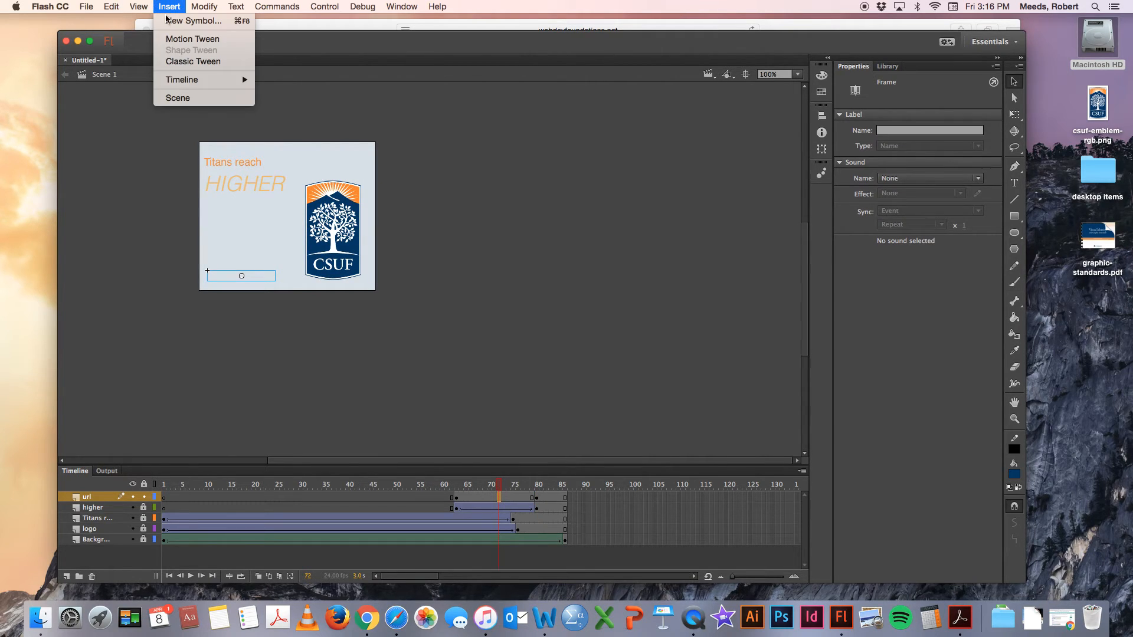
{"action": "left_click", "coordinate": [193, 61]}
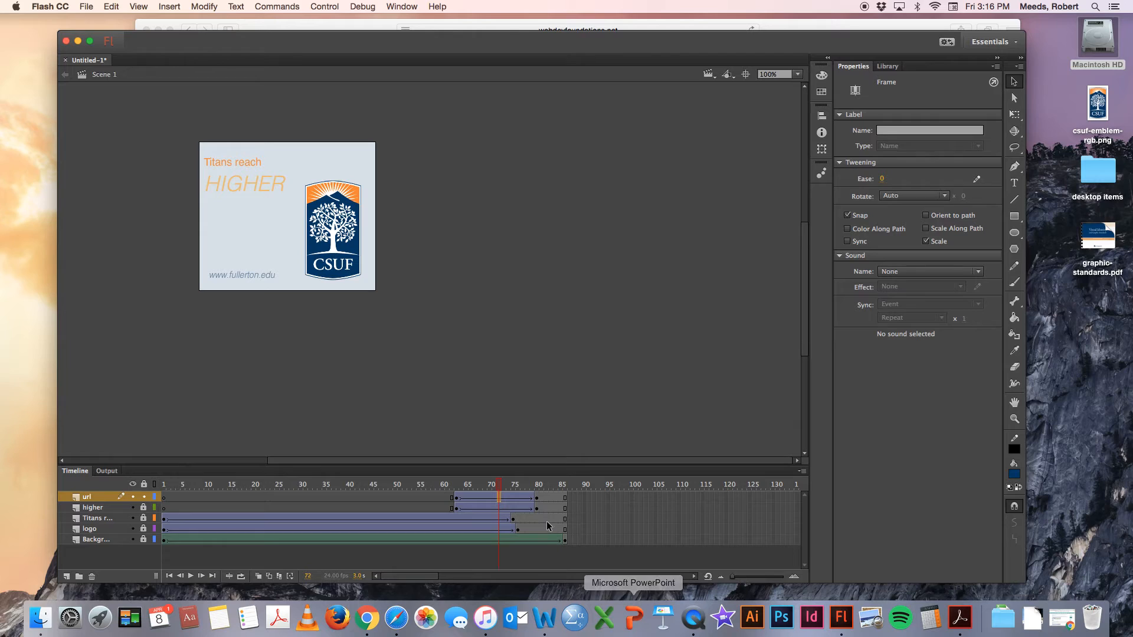
Step: Scrub and play the animation on the timeline, and test the movie in a browser
{"action": "left_click_drag", "start_coordinate": [499, 484], "coordinate": [380, 488]}
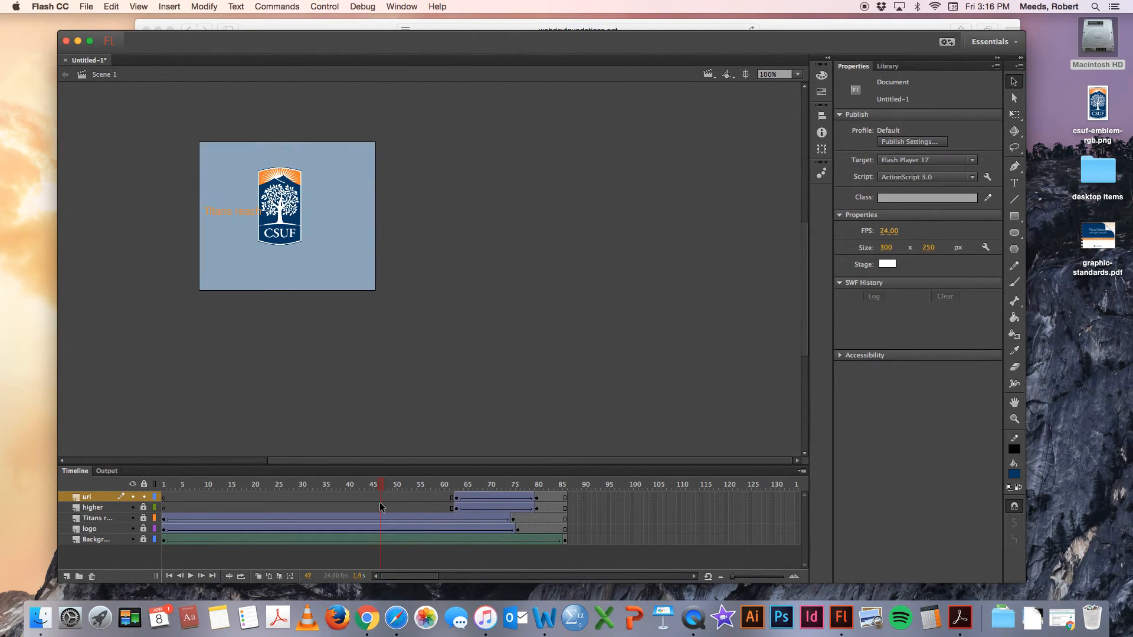
{"action": "left_click", "coordinate": [190, 576]}
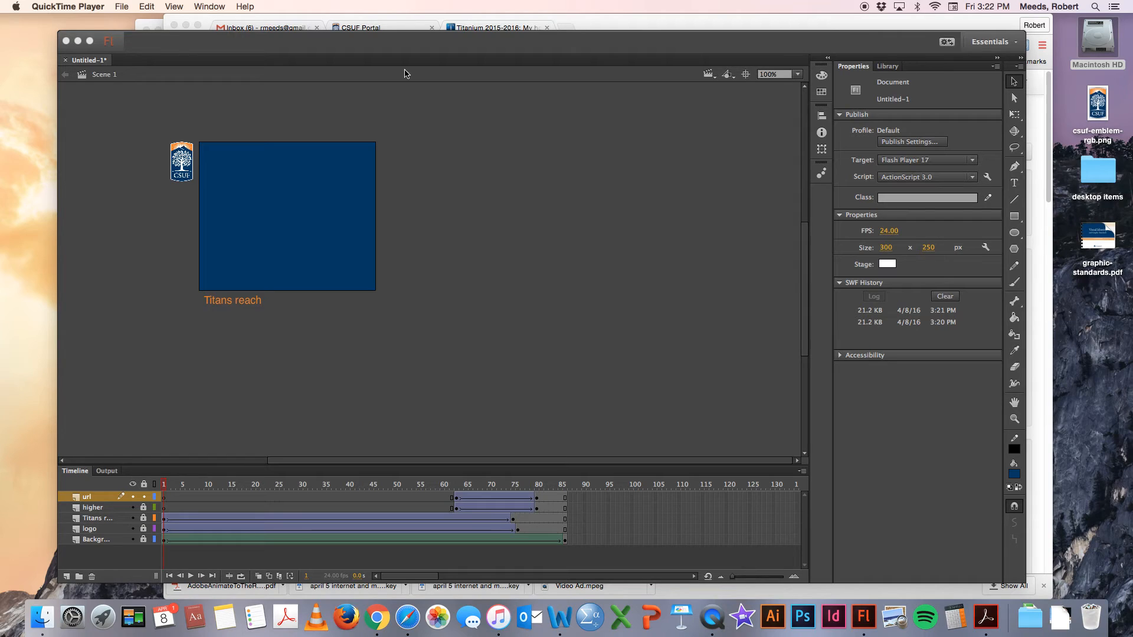
{"action": "left_click", "coordinate": [206, 105]}
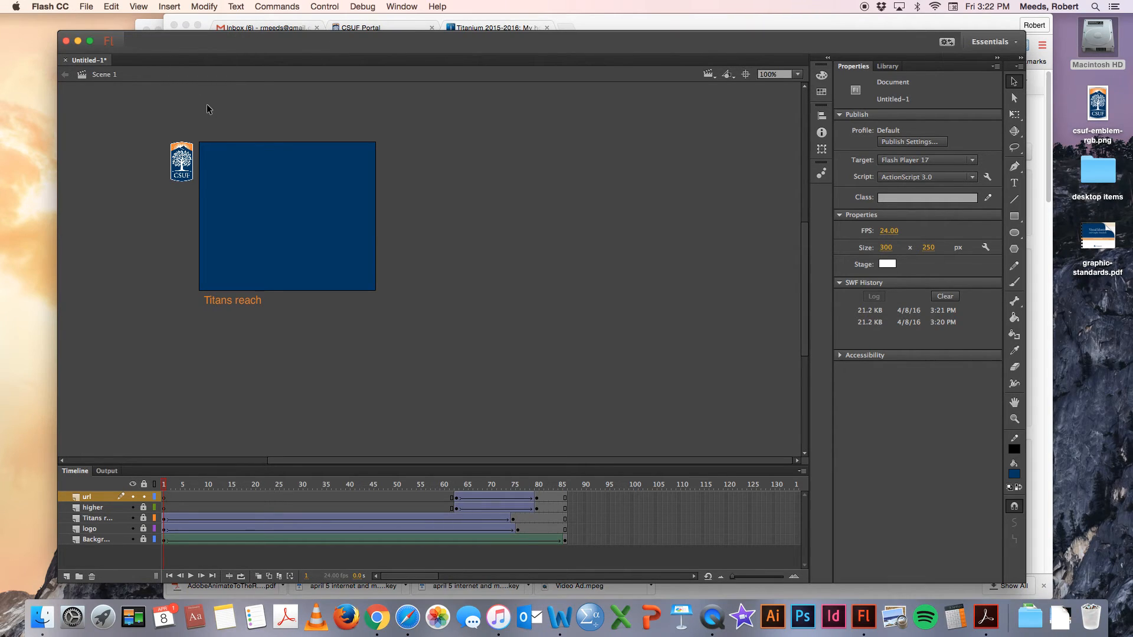
{"action": "left_click", "coordinate": [316, 7]}
{"action": "mouse_move", "coordinate": [387, 103]}
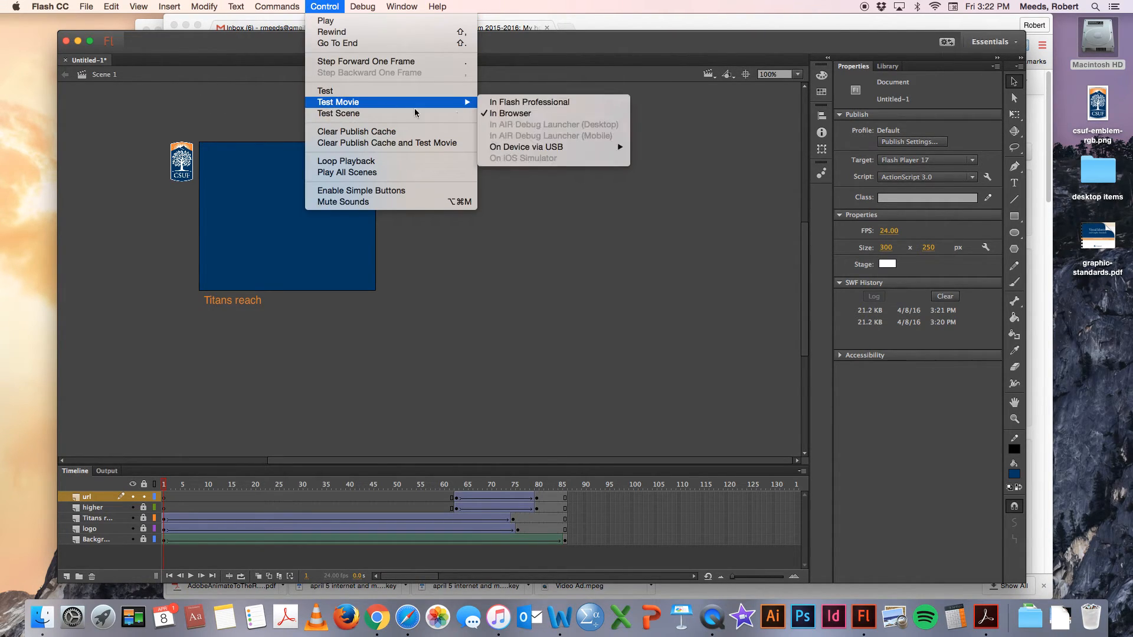
{"action": "left_click", "coordinate": [517, 115]}
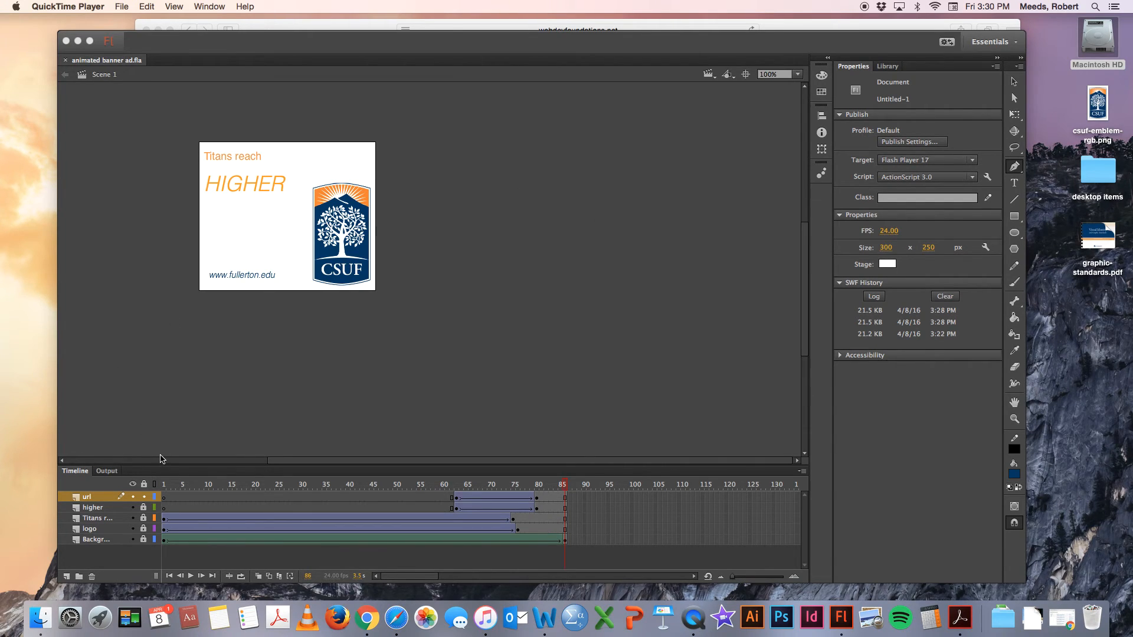
Step: Lock the "url" layer and add a new layer named "action stop" above it
{"action": "left_click", "coordinate": [143, 499]}
{"action": "left_click", "coordinate": [144, 498]}
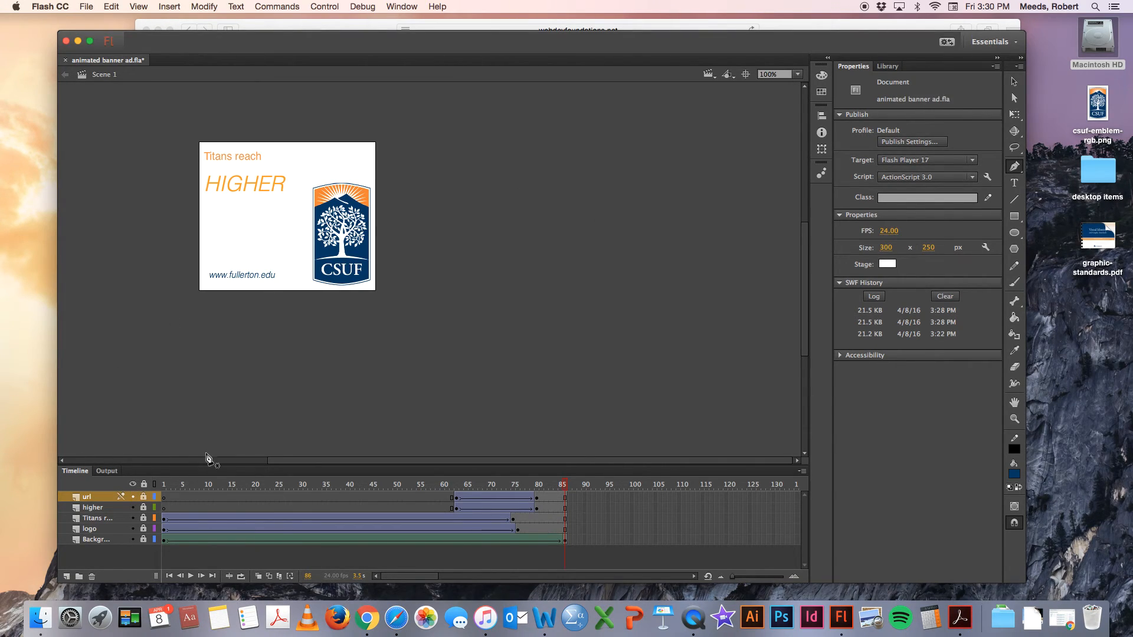
{"action": "left_click", "coordinate": [66, 577]}
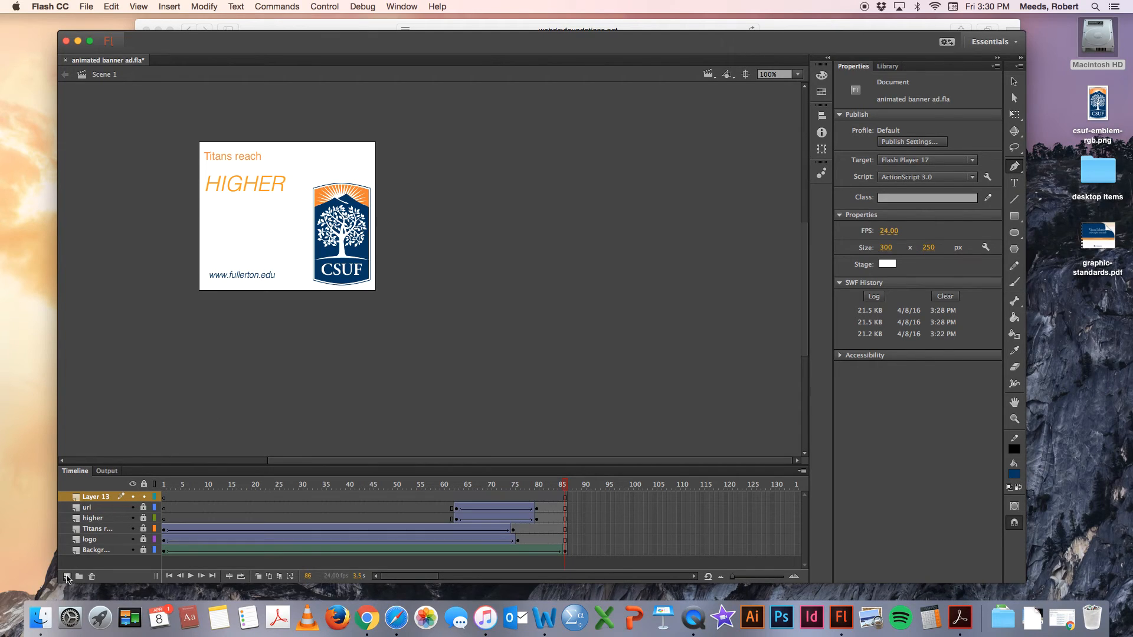
{"action": "double_click", "coordinate": [103, 497]}
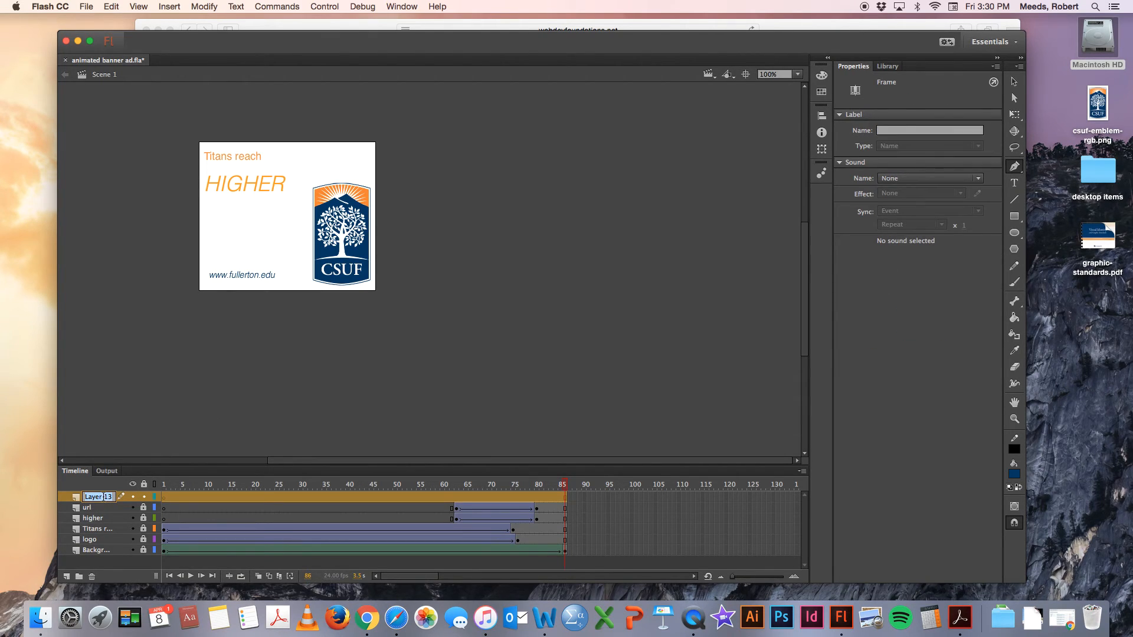
{"action": "type", "text": "a"}
{"action": "key", "text": "Return"}
Step: Insert a keyframe at frame 86 of the "action stop" layer
{"action": "left_click", "coordinate": [565, 498]}
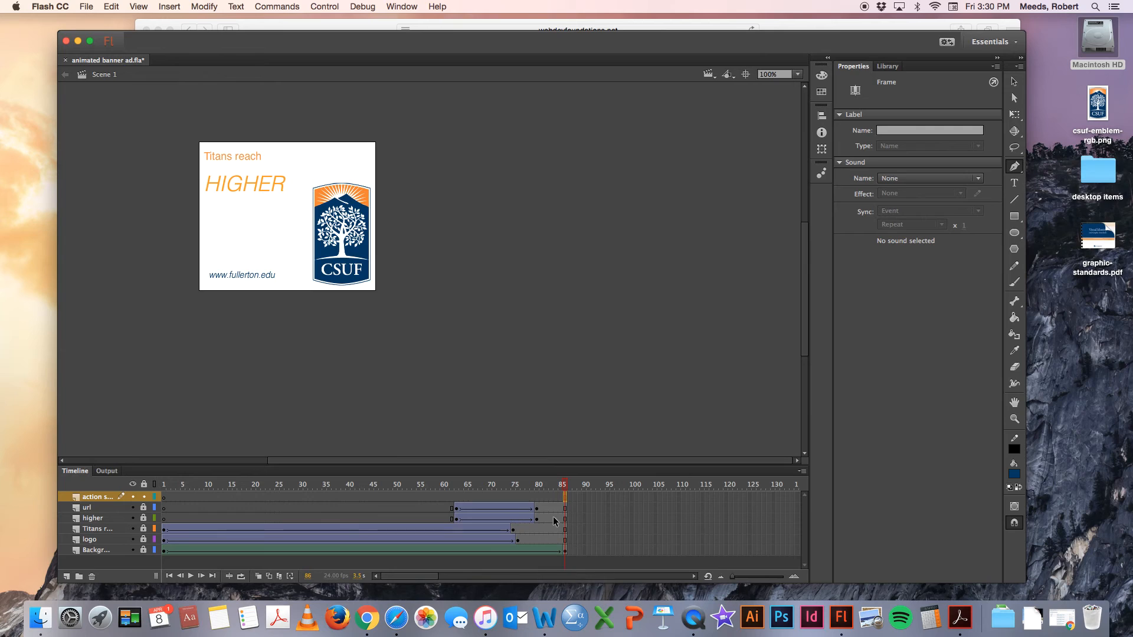
{"action": "left_click", "coordinate": [169, 6]}
{"action": "left_click", "coordinate": [298, 116]}
Step: Add the script "stop();" to frame 86 of the "action stop" layer and close the script editor
{"action": "left_click", "coordinate": [406, 9]}
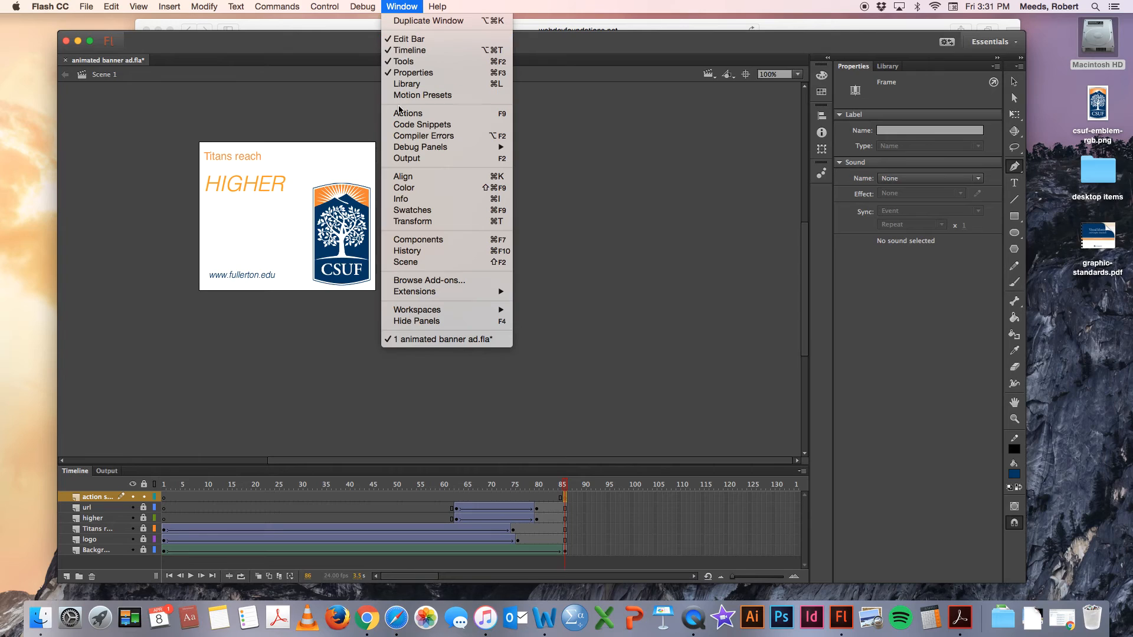
{"action": "left_click", "coordinate": [409, 114]}
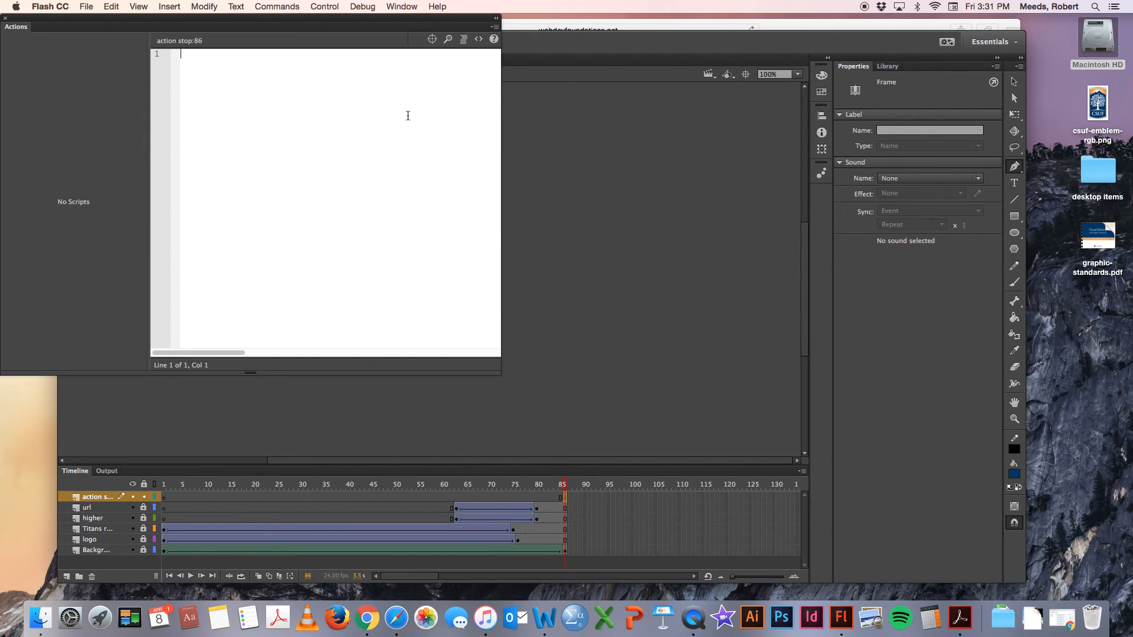
{"action": "type", "text": "stop"}
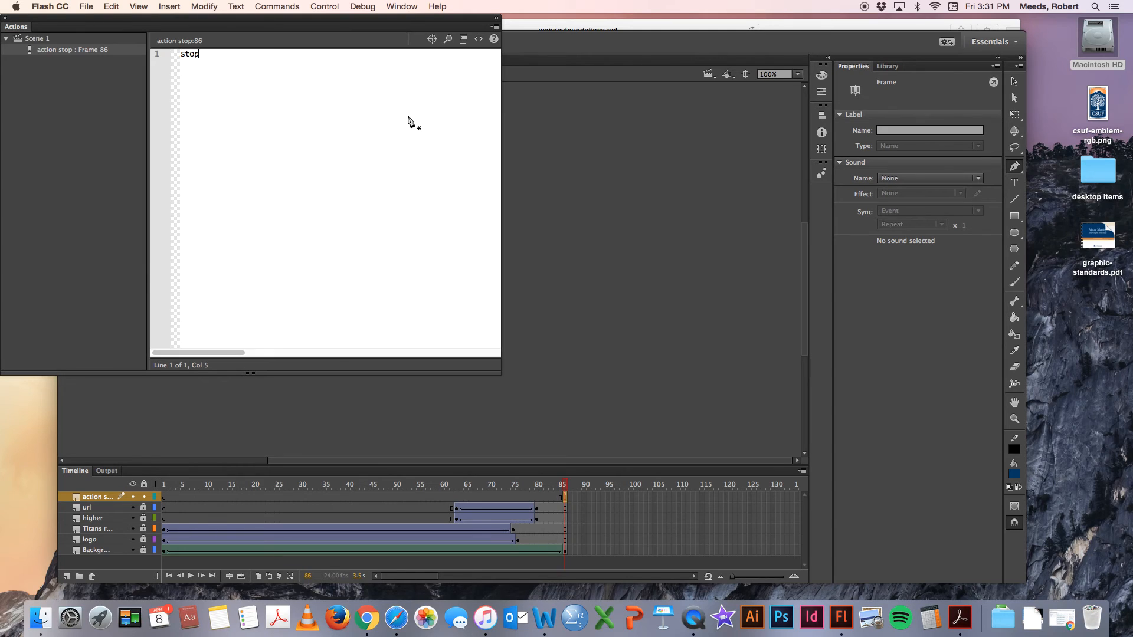
{"action": "type", "text": "("}
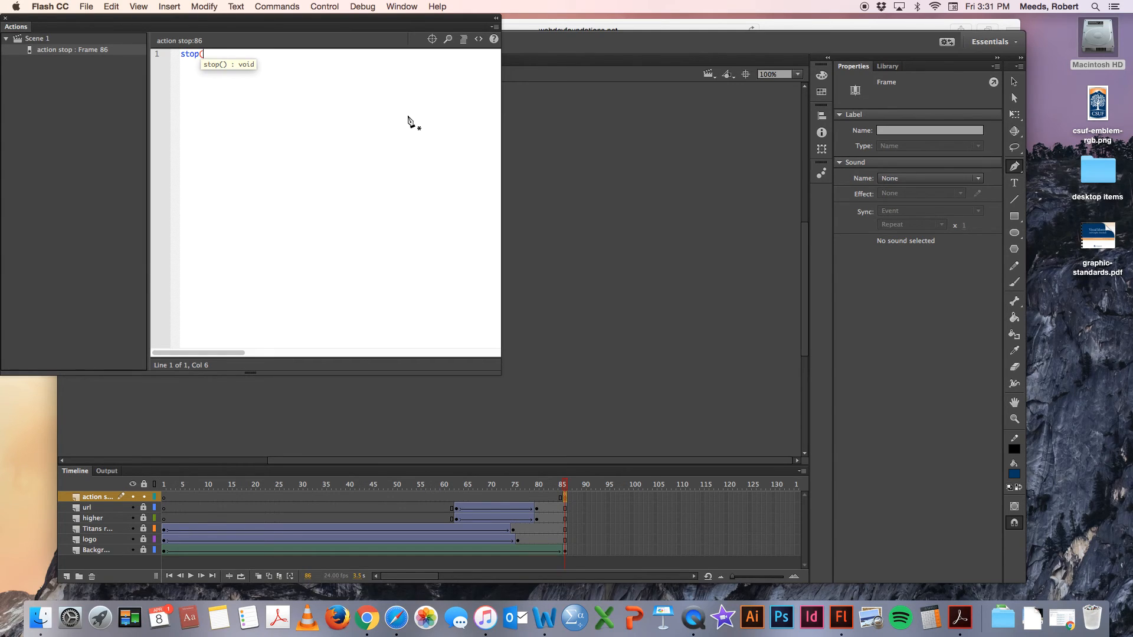
{"action": "type", "text": ");"}
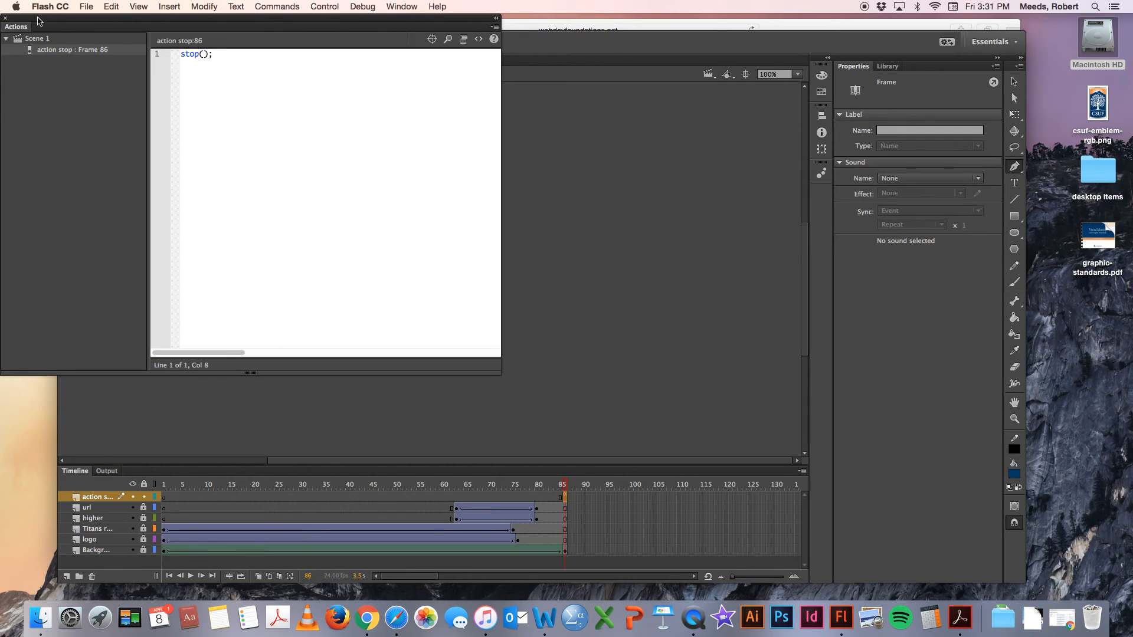
{"action": "left_click", "coordinate": [6, 18]}
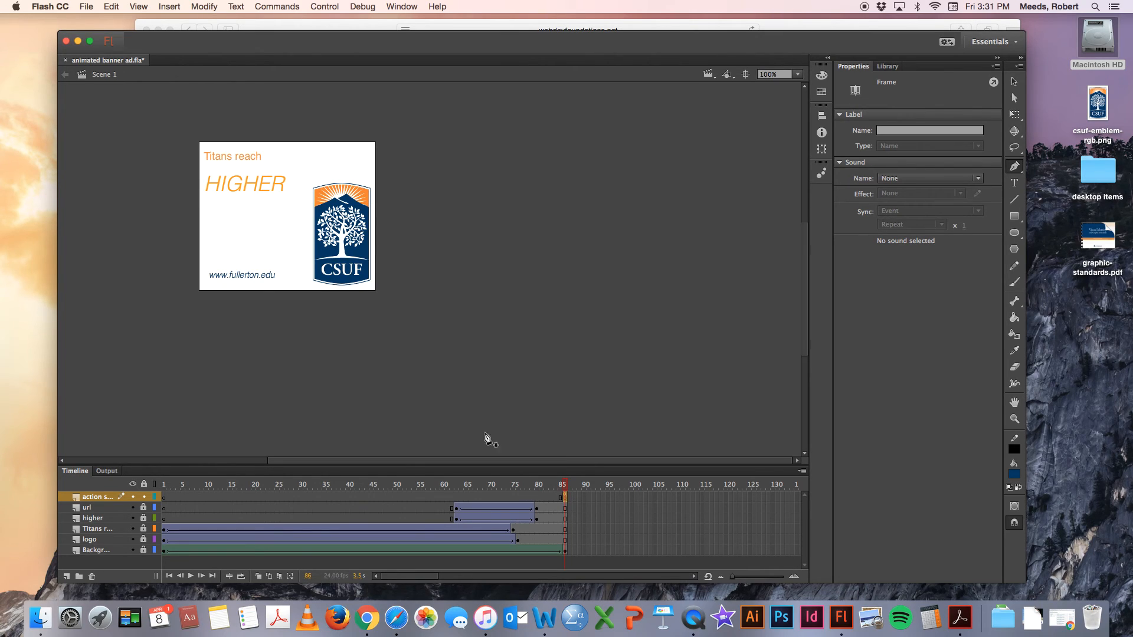
Step: Play the animation on the timeline from frame 35 and test the movie with its stop action in a browser
{"action": "left_click", "coordinate": [564, 487]}
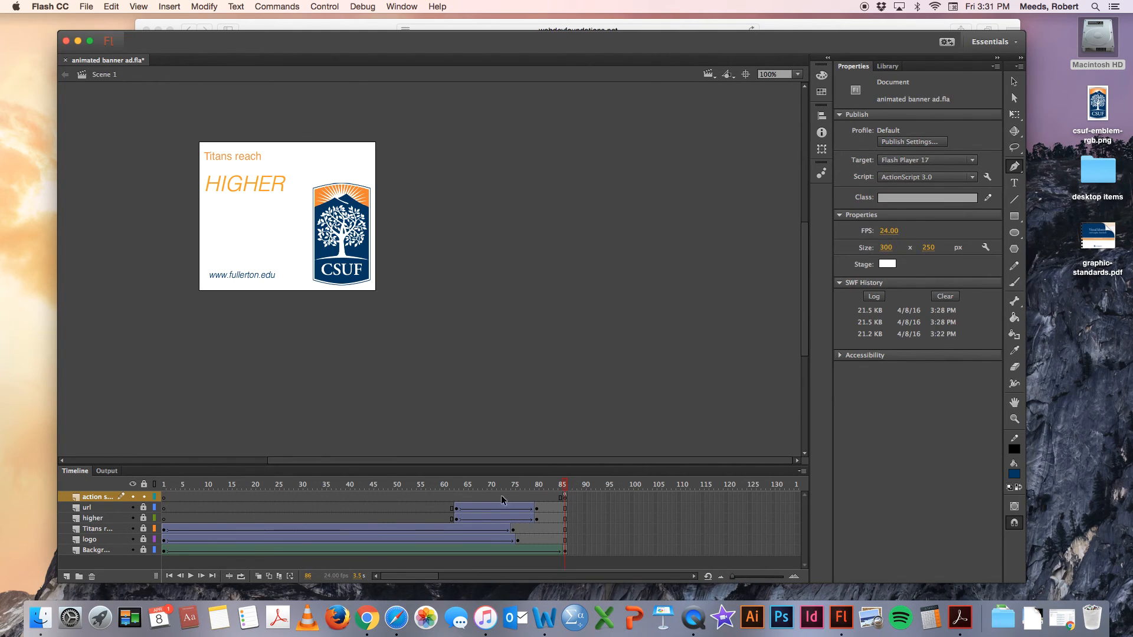
{"action": "left_click_drag", "start_coordinate": [565, 486], "coordinate": [325, 485]}
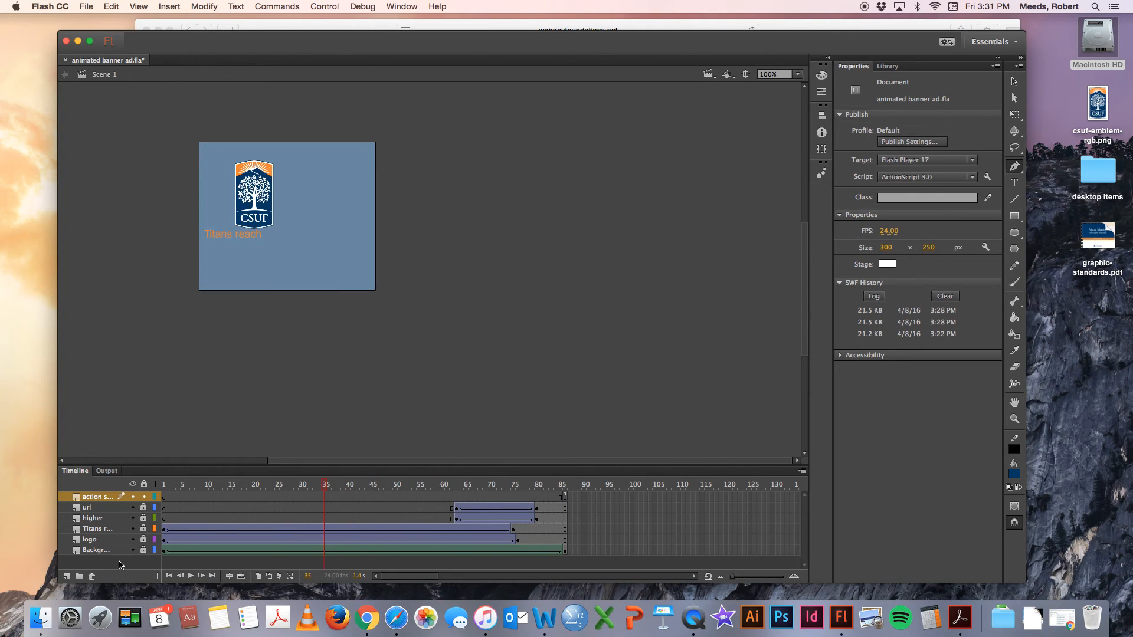
{"action": "left_click", "coordinate": [190, 576]}
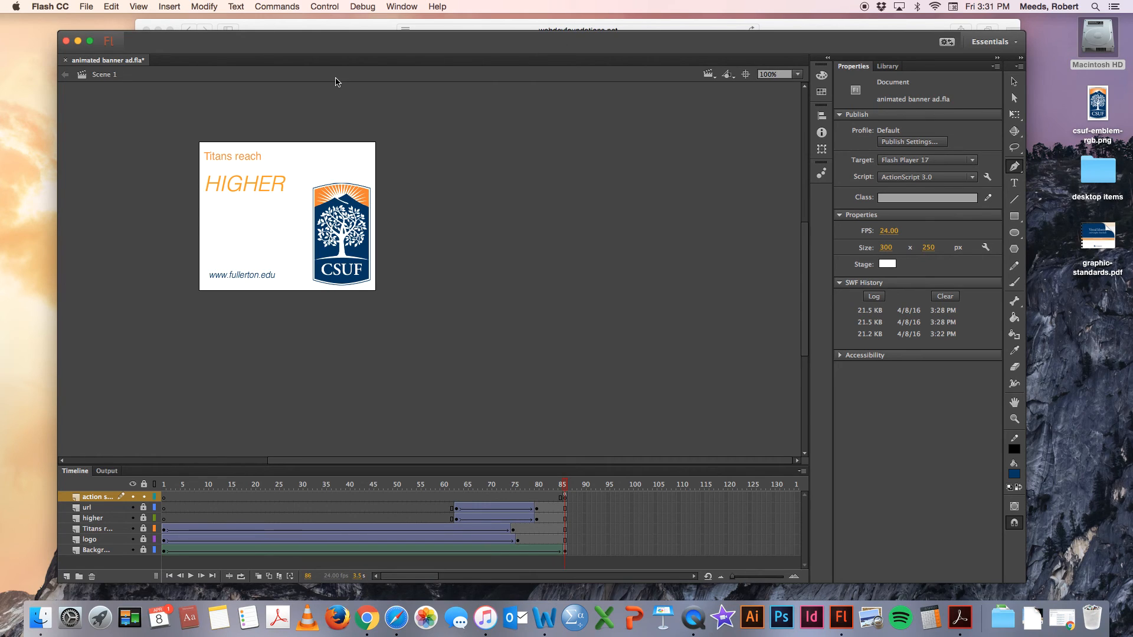
{"action": "left_click", "coordinate": [332, 6]}
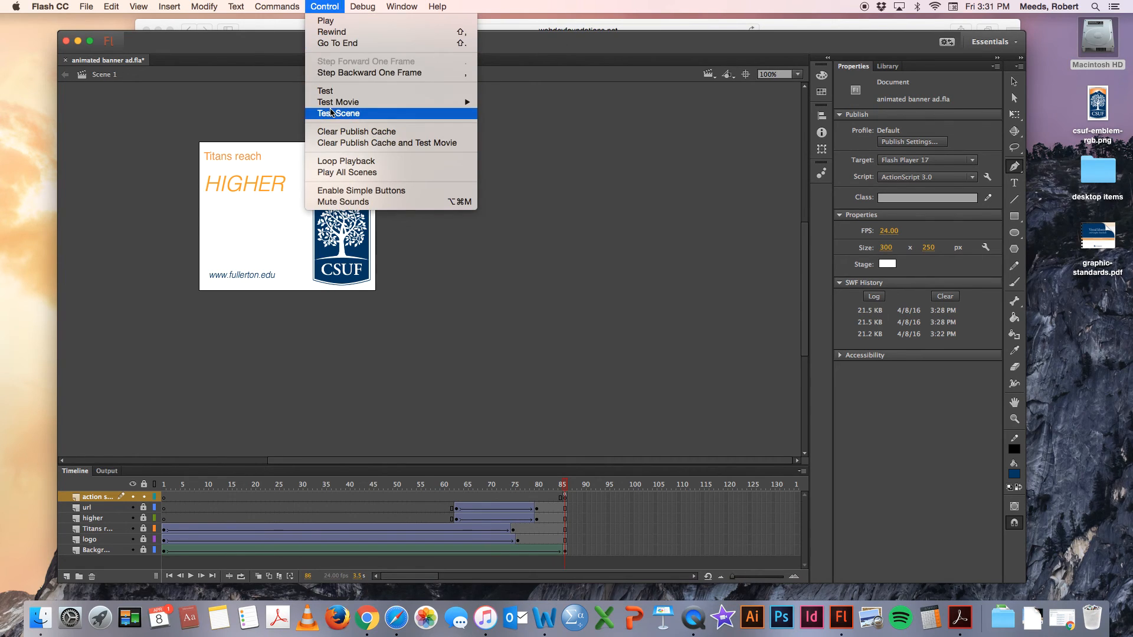
{"action": "mouse_move", "coordinate": [338, 102]}
{"action": "left_click", "coordinate": [540, 118]}
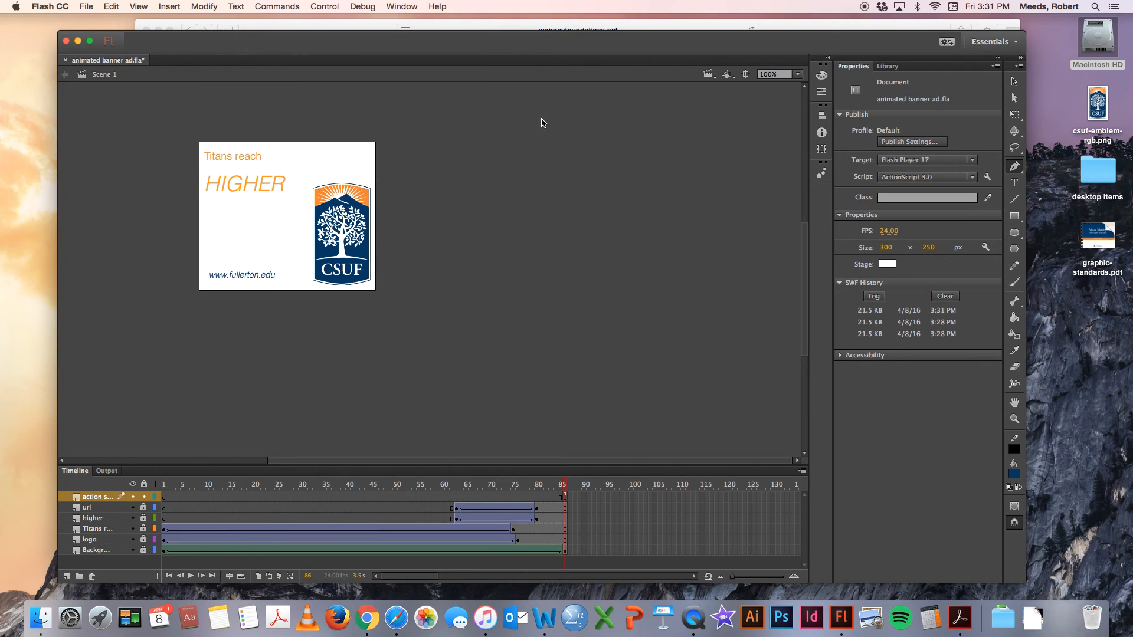